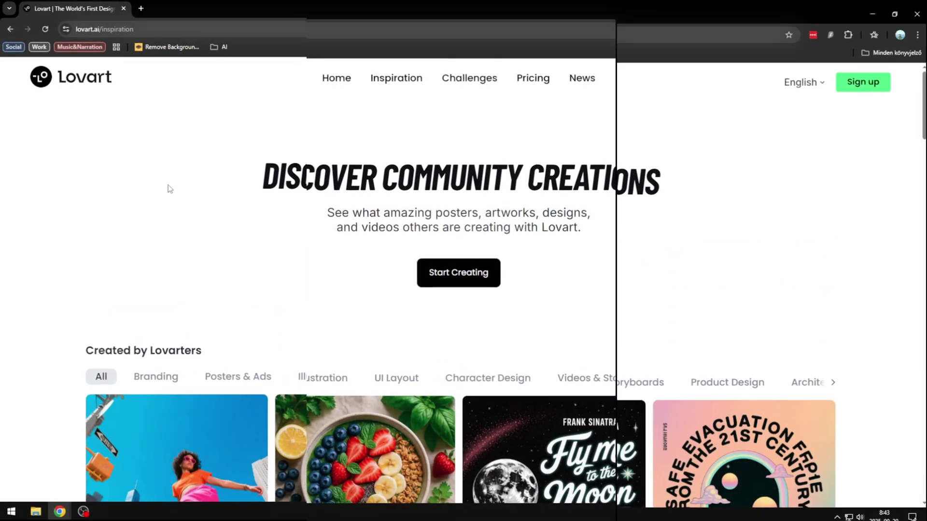
{"action": "scroll", "coordinate": [859, 238], "scroll_direction": "down", "scroll_amount": 3}
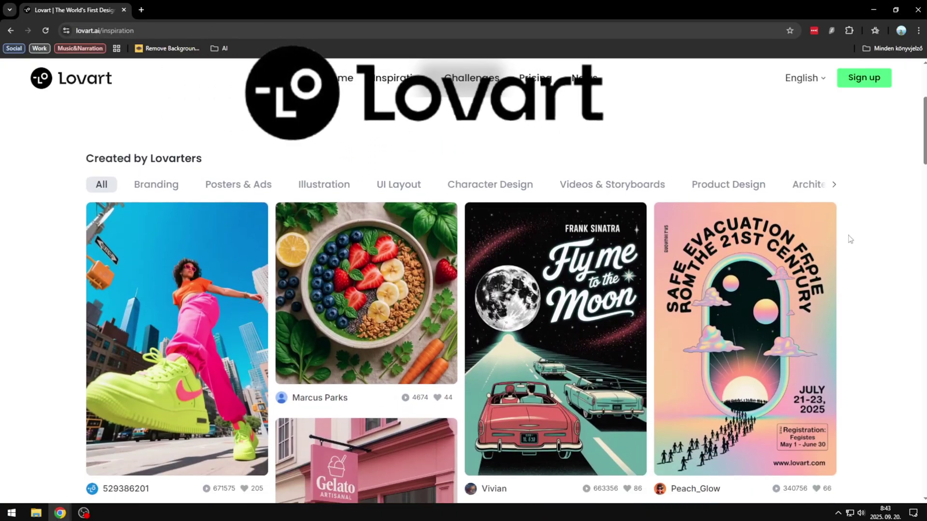
{"action": "scroll", "coordinate": [858, 241], "scroll_direction": "down", "scroll_amount": 3}
{"action": "scroll", "coordinate": [850, 239], "scroll_direction": "down", "scroll_amount": 2}
{"action": "scroll", "coordinate": [848, 238], "scroll_direction": "down", "scroll_amount": 3}
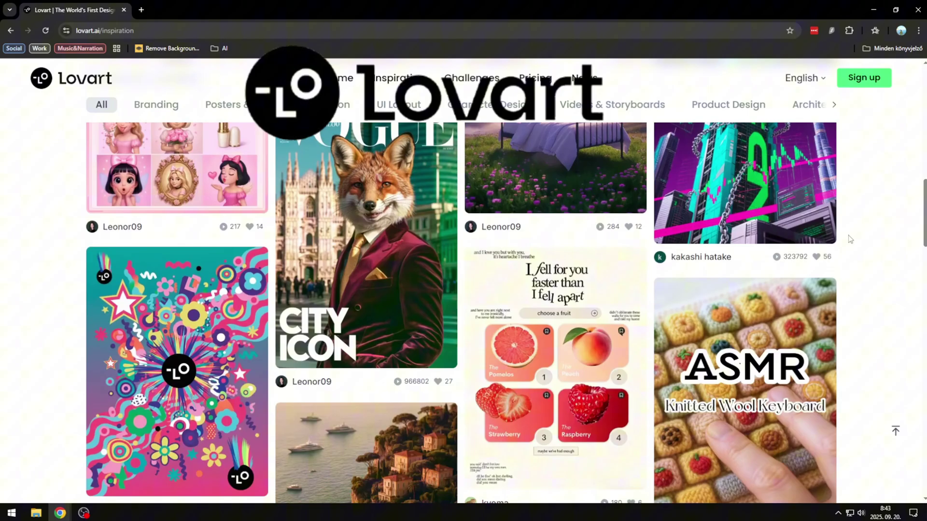
{"action": "scroll", "coordinate": [849, 239], "scroll_direction": "down", "scroll_amount": 2}
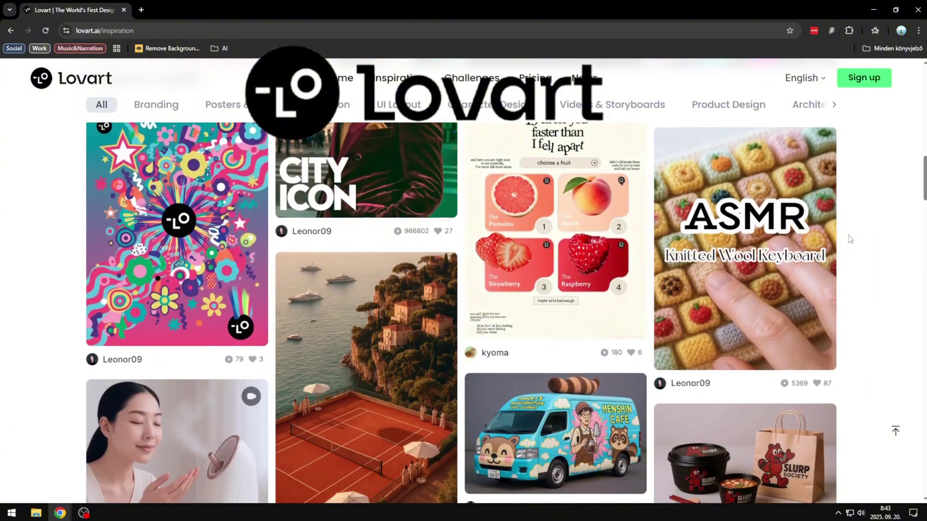
{"action": "scroll", "coordinate": [849, 239], "scroll_direction": "down", "scroll_amount": 5}
{"action": "scroll", "coordinate": [850, 238], "scroll_direction": "down", "scroll_amount": 2}
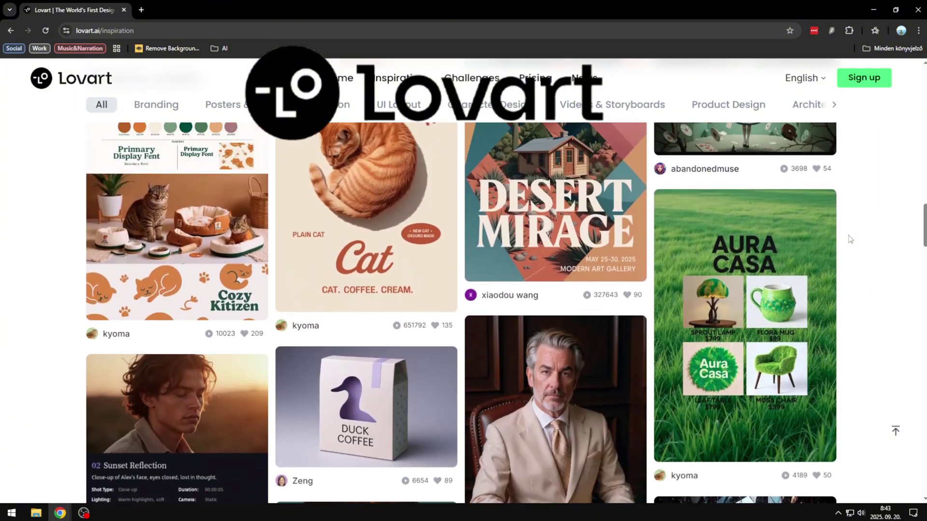
{"action": "scroll", "coordinate": [849, 240], "scroll_direction": "down", "scroll_amount": 2}
{"action": "scroll", "coordinate": [849, 240], "scroll_direction": "down", "scroll_amount": 1}
{"action": "scroll", "coordinate": [849, 239], "scroll_direction": "down", "scroll_amount": 3}
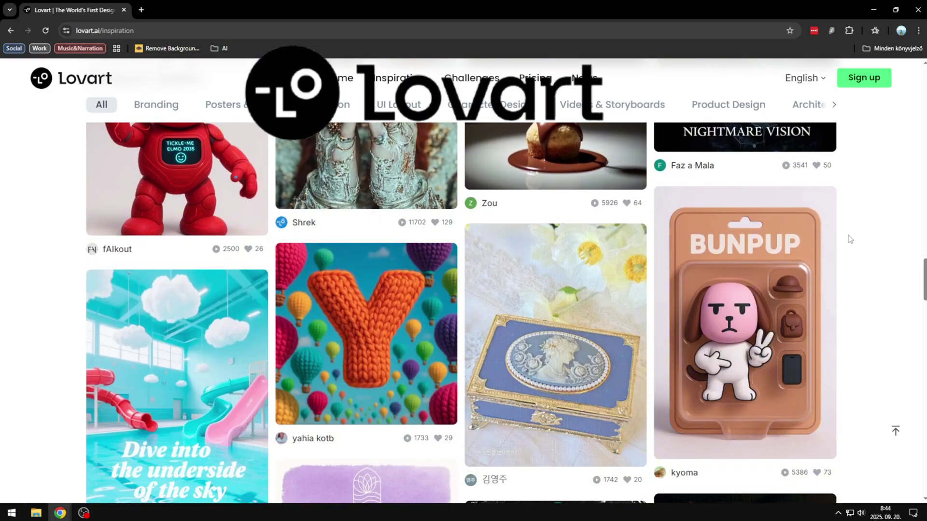
{"action": "scroll", "coordinate": [849, 238], "scroll_direction": "down", "scroll_amount": 1}
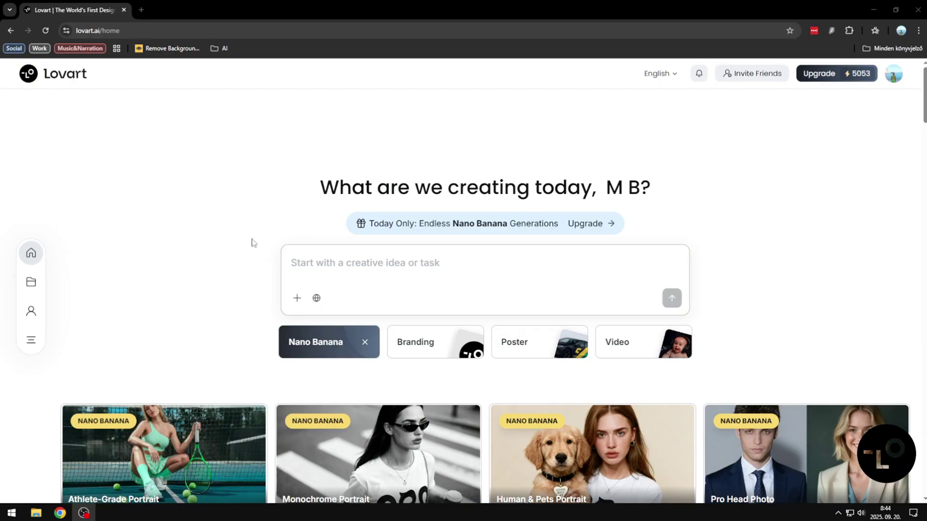
{"action": "left_click", "coordinate": [420, 354]}
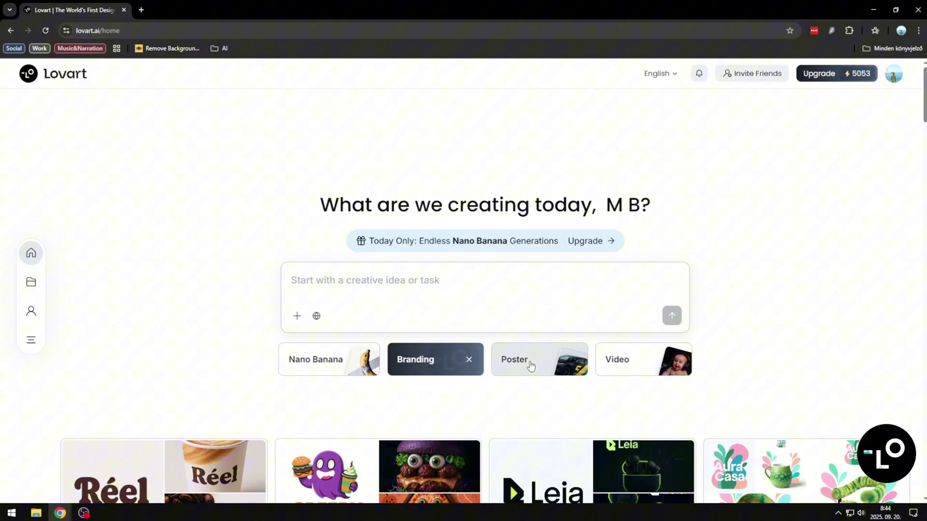
{"action": "left_click", "coordinate": [619, 367]}
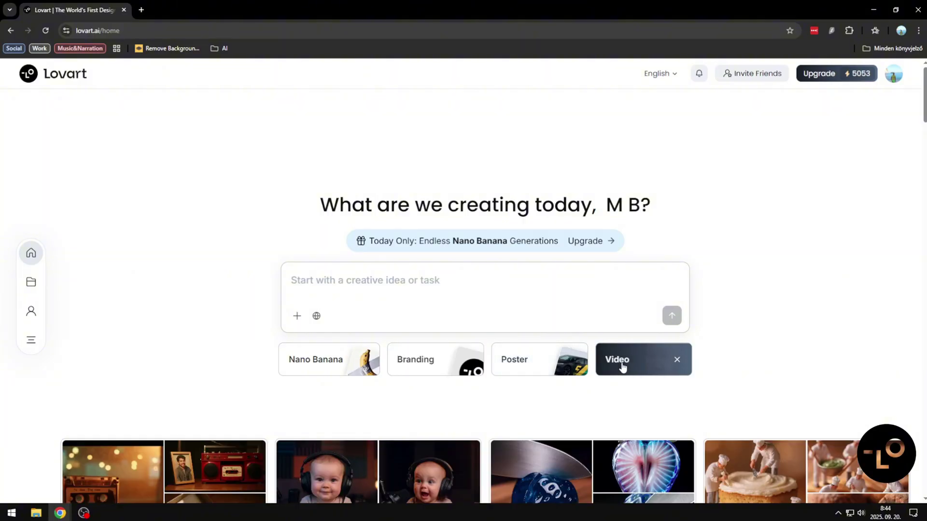
{"action": "scroll", "coordinate": [667, 361], "scroll_direction": "down", "scroll_amount": 2}
{"action": "scroll", "coordinate": [715, 325], "scroll_direction": "down", "scroll_amount": 2}
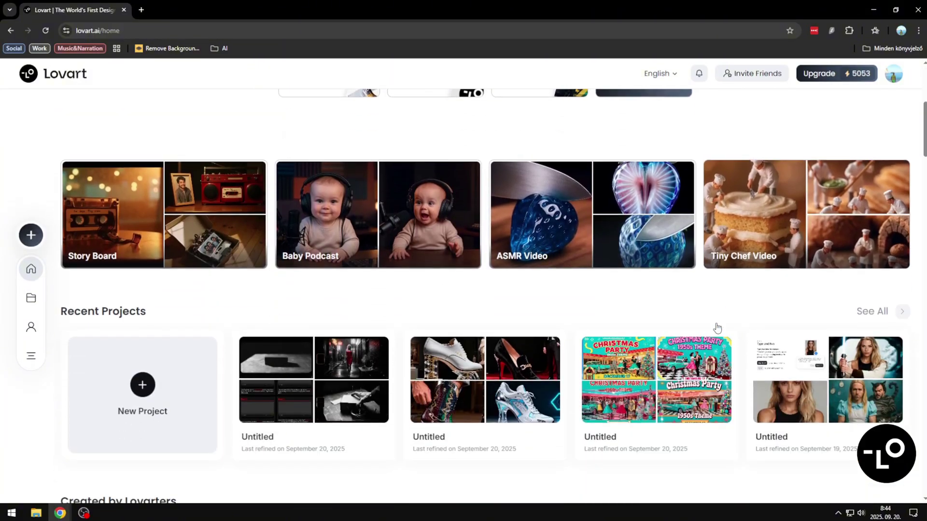
{"action": "scroll", "coordinate": [116, 193], "scroll_direction": "up", "scroll_amount": 2}
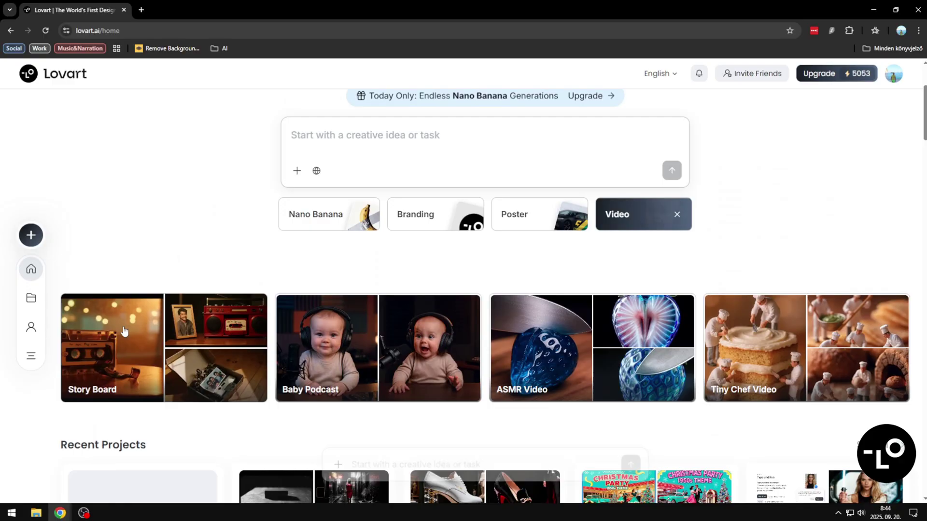
{"action": "left_click", "coordinate": [280, 213]}
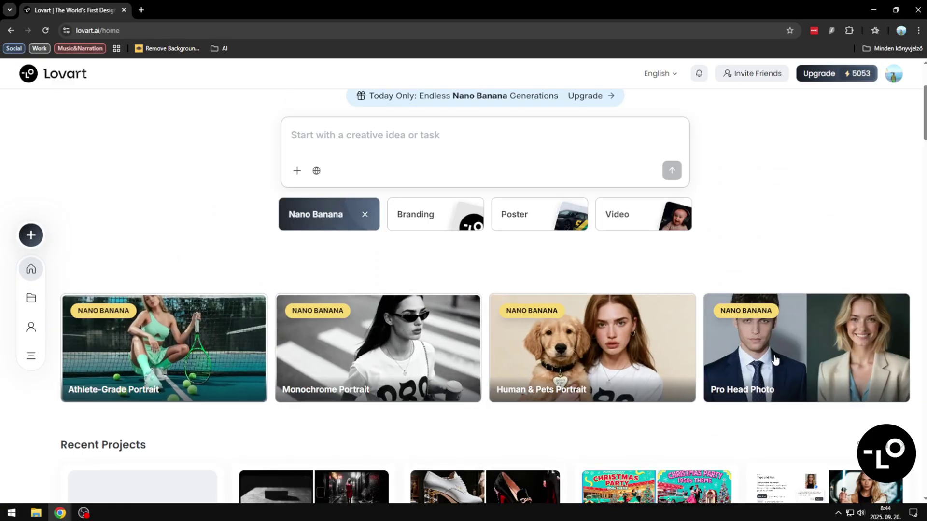
{"action": "scroll", "coordinate": [491, 276], "scroll_direction": "down", "scroll_amount": 3}
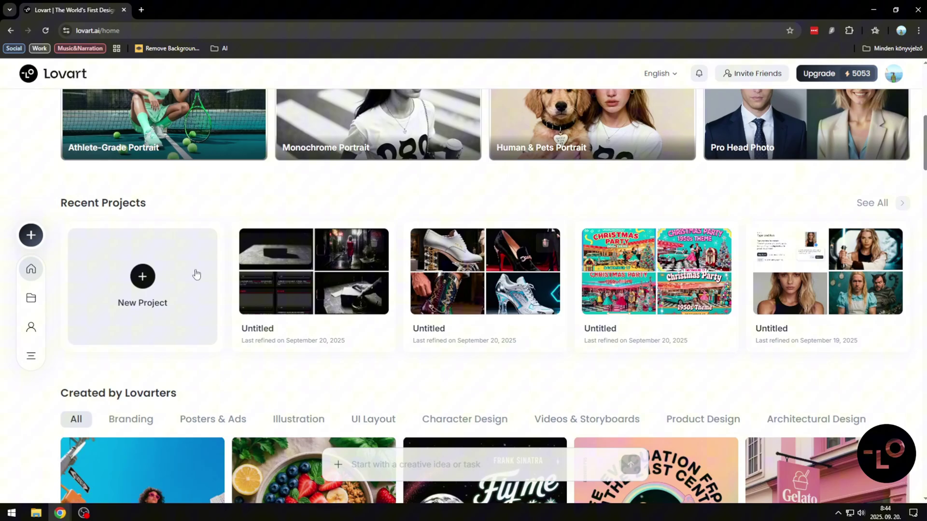
{"action": "scroll", "coordinate": [610, 265], "scroll_direction": "down", "scroll_amount": 1}
{"action": "scroll", "coordinate": [610, 266], "scroll_direction": "down", "scroll_amount": 3}
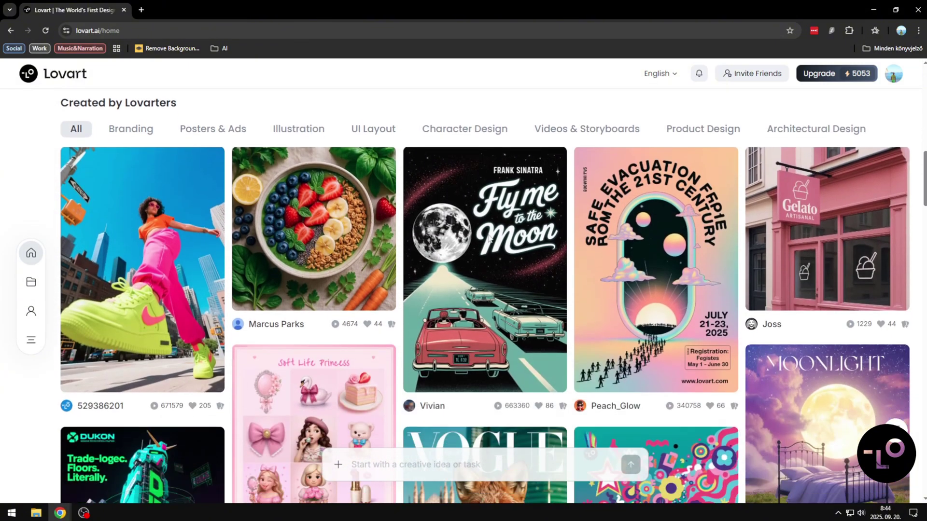
{"action": "scroll", "coordinate": [533, 295], "scroll_direction": "up", "scroll_amount": 4}
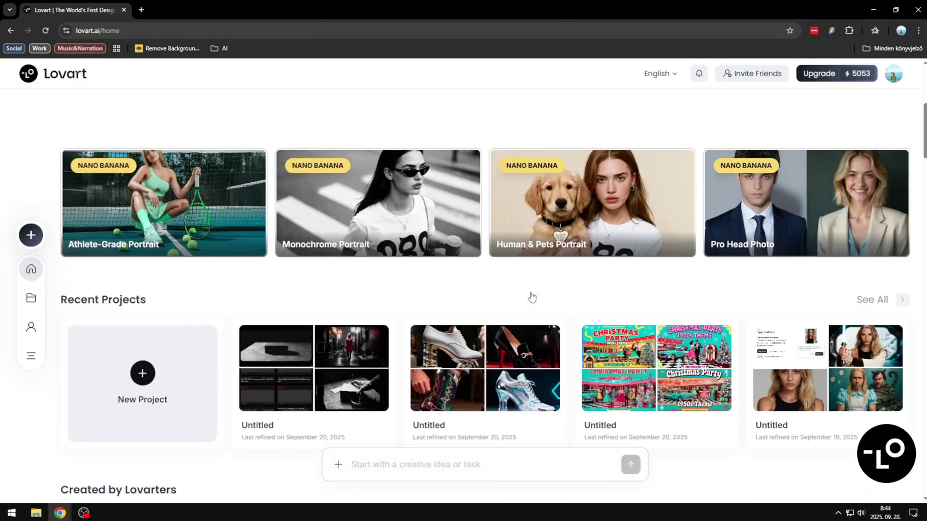
{"action": "scroll", "coordinate": [532, 296], "scroll_direction": "up", "scroll_amount": 3}
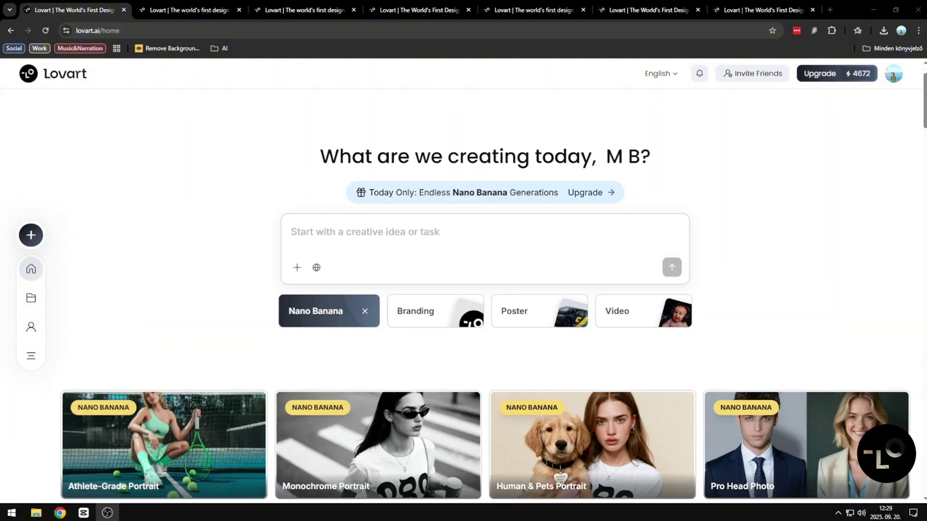
Open the noir storyboard project from Recent Projects and find the noir_storyboard_segment_1 image.
{"action": "left_click", "coordinate": [634, 313]}
{"action": "scroll", "coordinate": [635, 312], "scroll_direction": "down", "scroll_amount": 1}
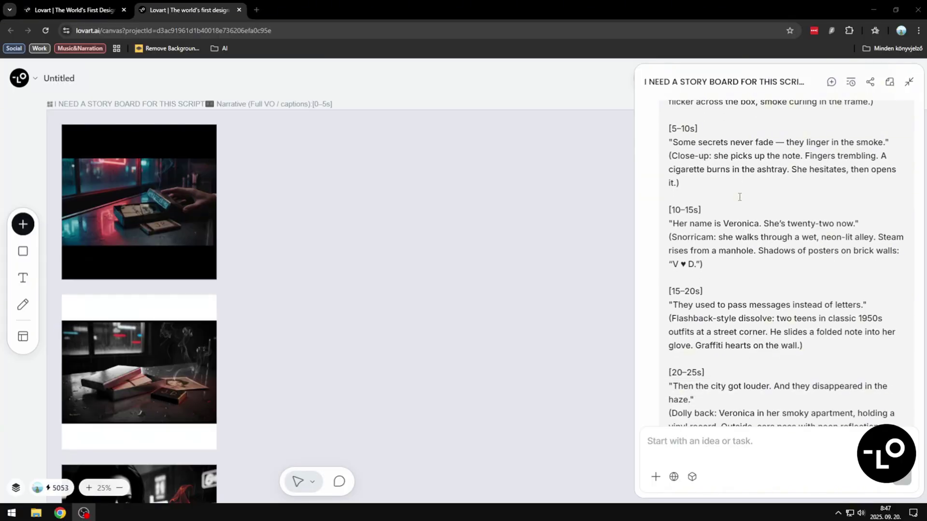
{"action": "scroll", "coordinate": [739, 196], "scroll_direction": "down", "scroll_amount": 1}
{"action": "scroll", "coordinate": [735, 187], "scroll_direction": "down", "scroll_amount": 4}
{"action": "scroll", "coordinate": [761, 218], "scroll_direction": "down", "scroll_amount": 7}
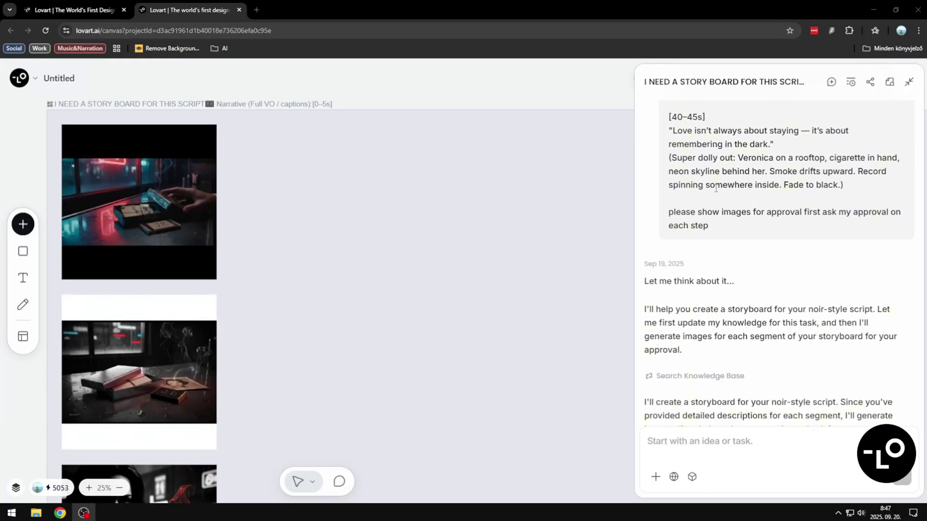
{"action": "scroll", "coordinate": [782, 247], "scroll_direction": "up", "scroll_amount": 1}
{"action": "scroll", "coordinate": [794, 259], "scroll_direction": "down", "scroll_amount": 2}
{"action": "scroll", "coordinate": [794, 259], "scroll_direction": "down", "scroll_amount": 2}
{"action": "scroll", "coordinate": [793, 253], "scroll_direction": "down", "scroll_amount": 3}
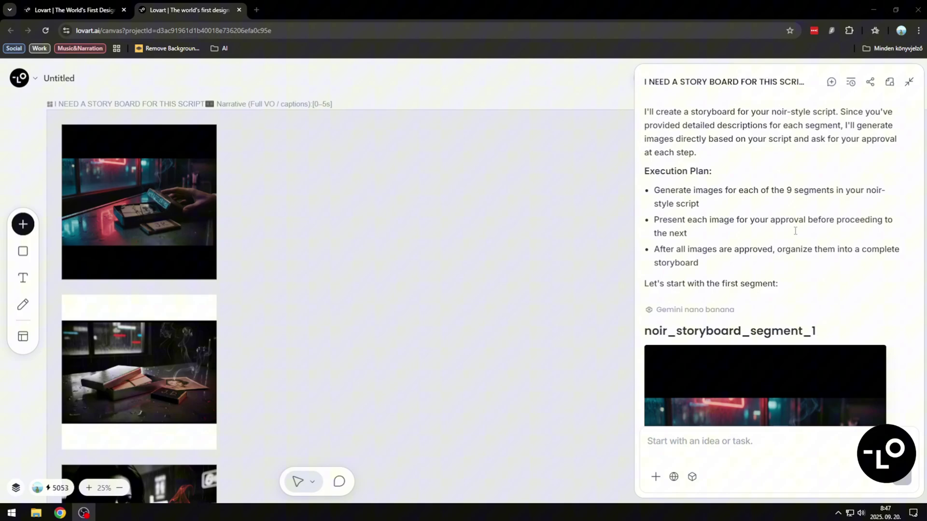
{"action": "scroll", "coordinate": [795, 243], "scroll_direction": "down", "scroll_amount": 2}
{"action": "scroll", "coordinate": [795, 231], "scroll_direction": "down", "scroll_amount": 2}
{"action": "scroll", "coordinate": [795, 231], "scroll_direction": "down", "scroll_amount": 1}
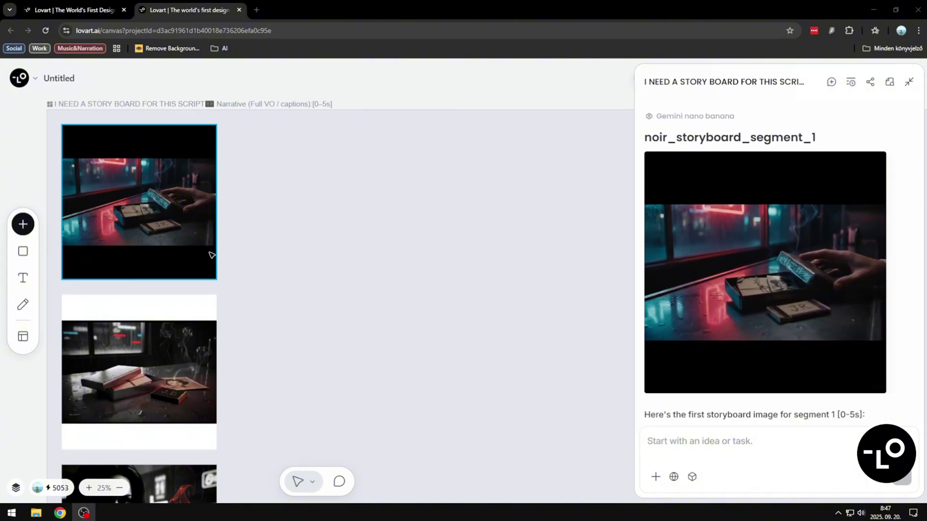
{"action": "scroll", "coordinate": [797, 244], "scroll_direction": "down", "scroll_amount": 3}
{"action": "scroll", "coordinate": [877, 321], "scroll_direction": "down", "scroll_amount": 3}
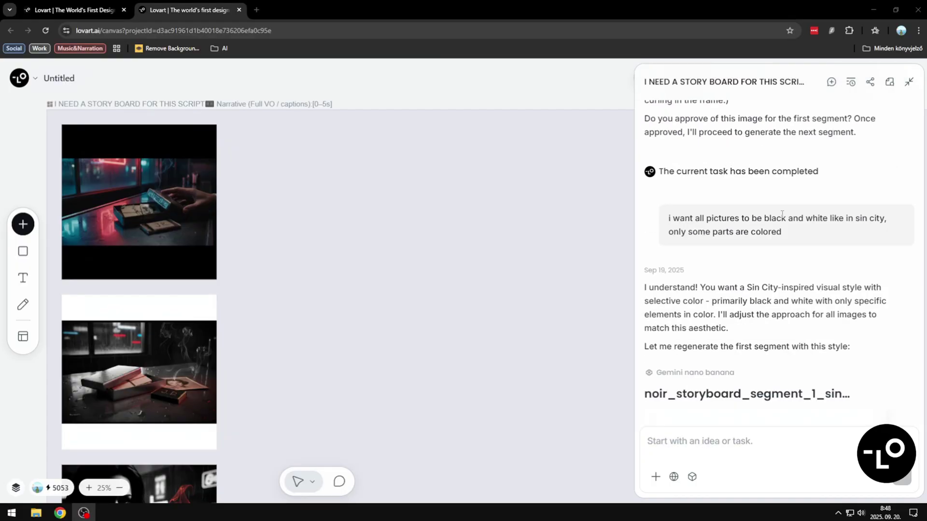
{"action": "scroll", "coordinate": [780, 225], "scroll_direction": "up", "scroll_amount": 5}
Preview the first two storyboard images and the red-dress versions, ending on the window shot.
{"action": "left_click", "coordinate": [779, 224]}
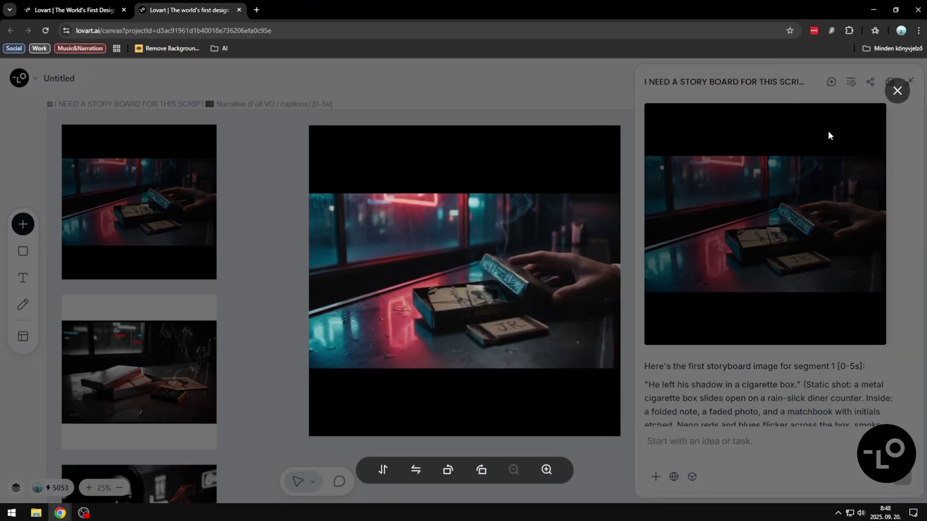
{"action": "left_click", "coordinate": [898, 93]}
{"action": "scroll", "coordinate": [764, 245], "scroll_direction": "down", "scroll_amount": 5}
{"action": "scroll", "coordinate": [764, 244], "scroll_direction": "down", "scroll_amount": 3}
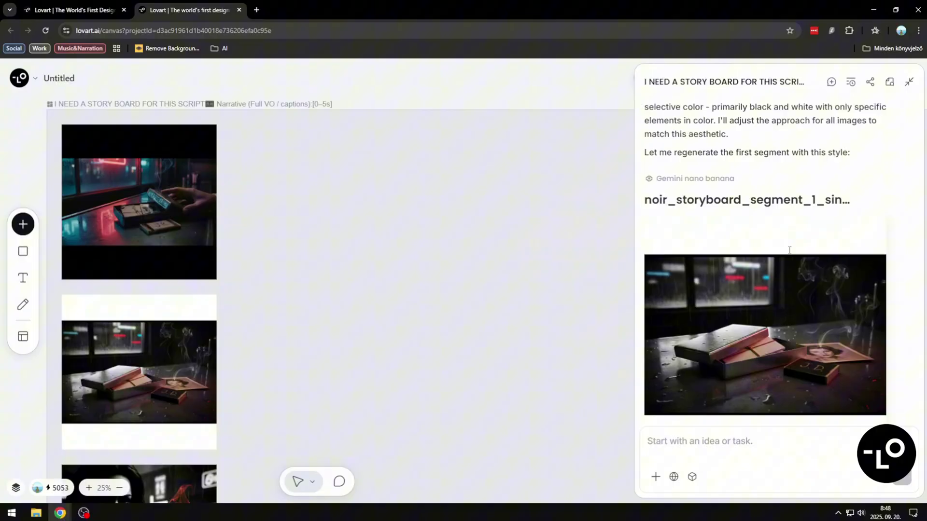
{"action": "scroll", "coordinate": [764, 245], "scroll_direction": "down", "scroll_amount": 2}
{"action": "scroll", "coordinate": [763, 245], "scroll_direction": "down", "scroll_amount": 5}
{"action": "left_click", "coordinate": [764, 152]}
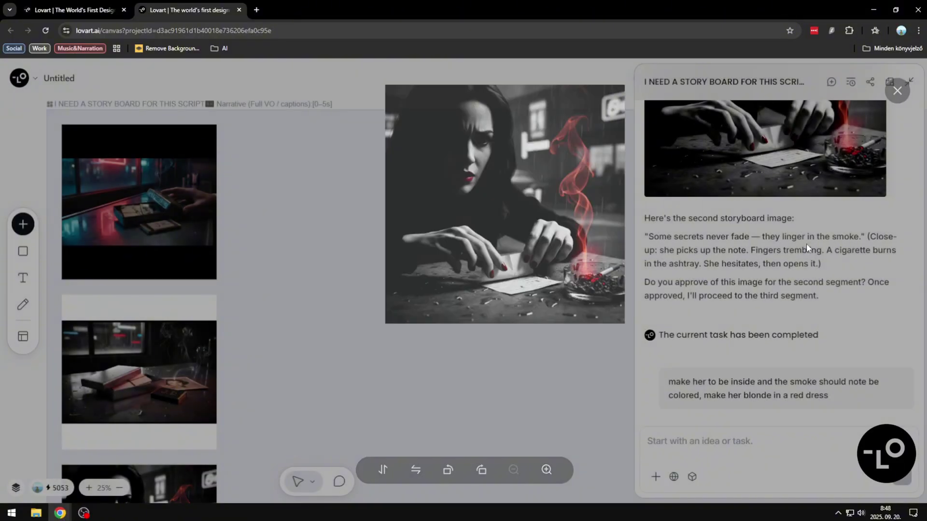
{"action": "left_click", "coordinate": [805, 243]}
{"action": "scroll", "coordinate": [778, 230], "scroll_direction": "down", "scroll_amount": 5}
{"action": "scroll", "coordinate": [778, 225], "scroll_direction": "down", "scroll_amount": 2}
{"action": "scroll", "coordinate": [777, 232], "scroll_direction": "down", "scroll_amount": 2}
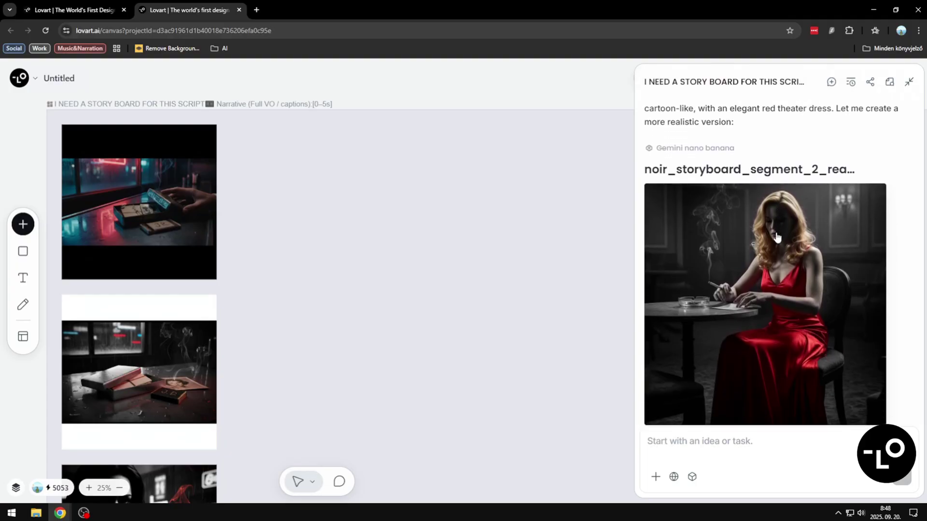
{"action": "left_click", "coordinate": [774, 237]}
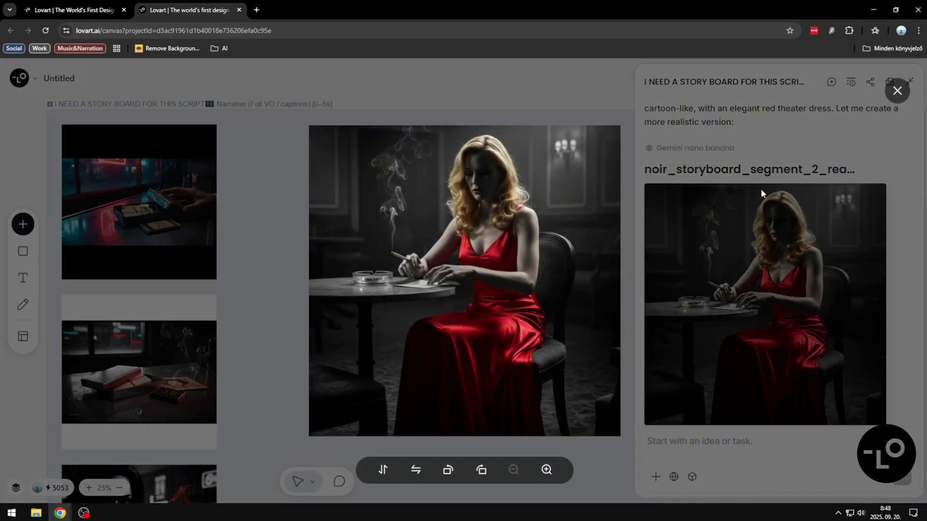
{"action": "left_click", "coordinate": [789, 173]}
{"action": "scroll", "coordinate": [774, 239], "scroll_direction": "down", "scroll_amount": 2}
{"action": "scroll", "coordinate": [772, 244], "scroll_direction": "down", "scroll_amount": 3}
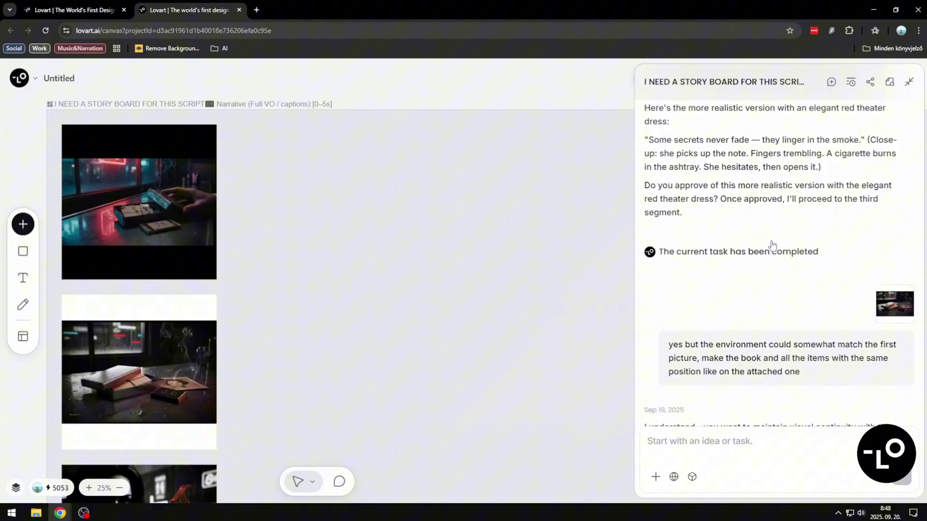
{"action": "scroll", "coordinate": [772, 246], "scroll_direction": "down", "scroll_amount": 3}
{"action": "scroll", "coordinate": [772, 249], "scroll_direction": "up", "scroll_amount": 1}
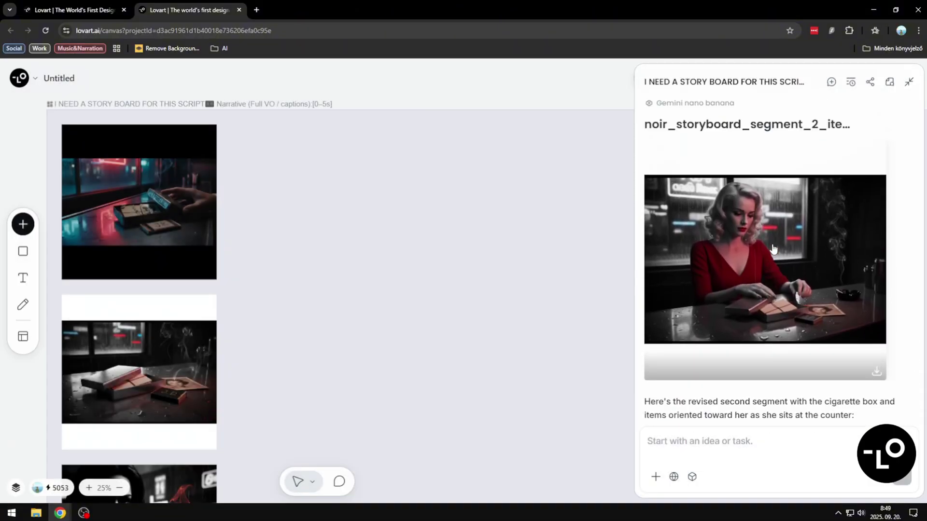
{"action": "scroll", "coordinate": [772, 249], "scroll_direction": "up", "scroll_amount": 1}
{"action": "scroll", "coordinate": [772, 249], "scroll_direction": "down", "scroll_amount": 1}
{"action": "scroll", "coordinate": [773, 249], "scroll_direction": "down", "scroll_amount": 3}
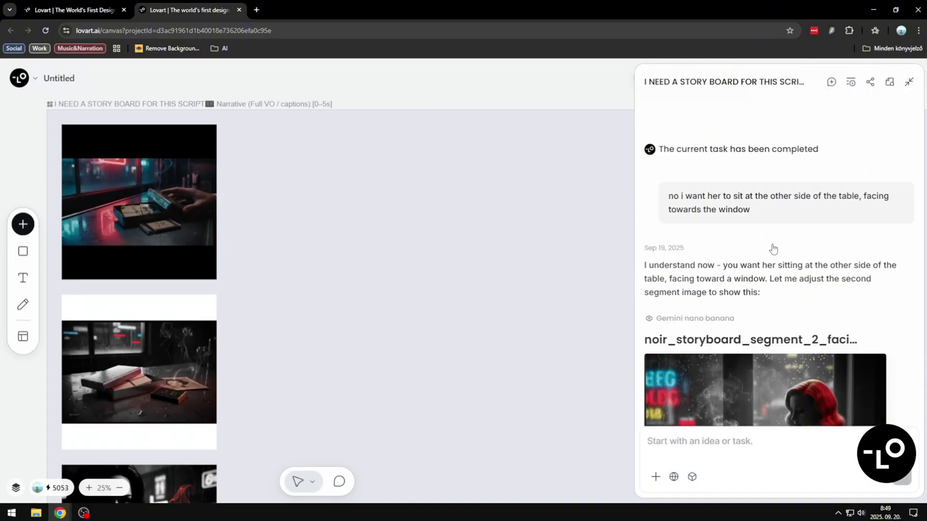
{"action": "scroll", "coordinate": [773, 249], "scroll_direction": "down", "scroll_amount": 3}
{"action": "left_click", "coordinate": [772, 249]}
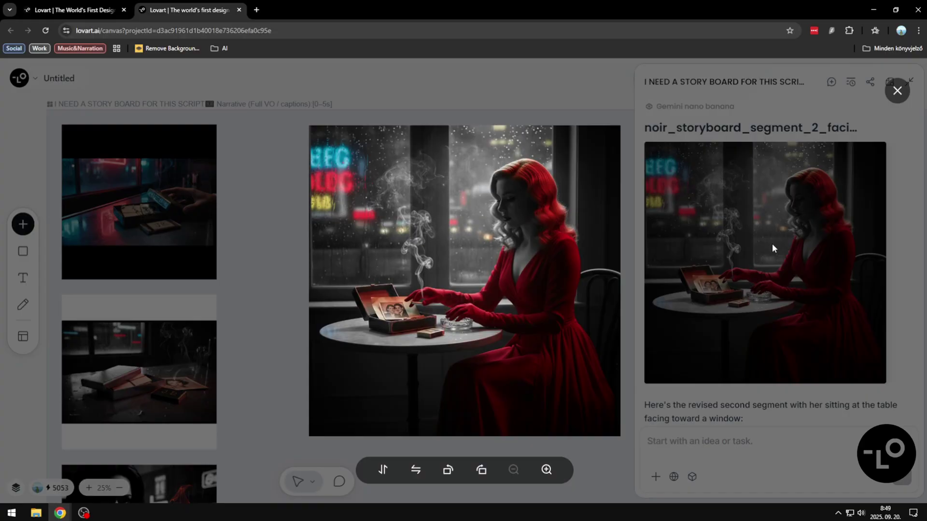
View the red-dress alley image enlarged and zoomed in.
{"action": "left_click", "coordinate": [771, 249]}
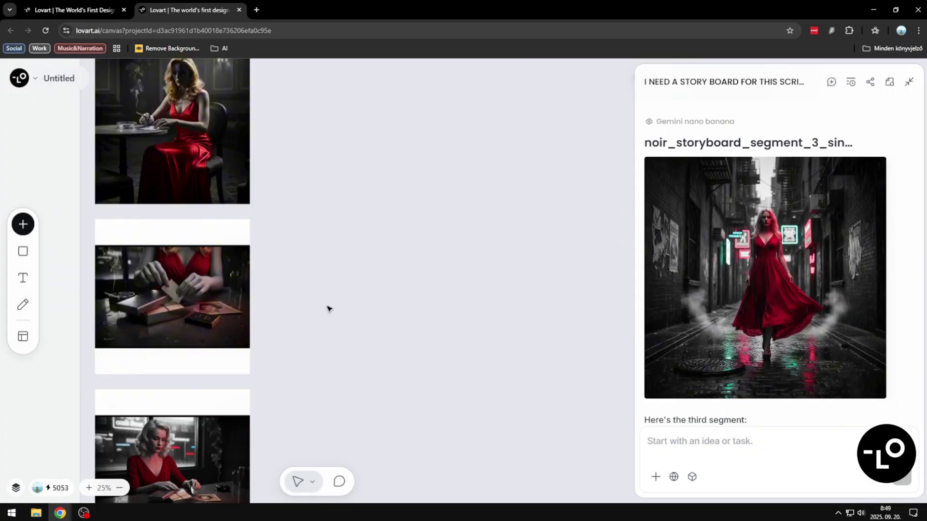
{"action": "left_click", "coordinate": [799, 250]}
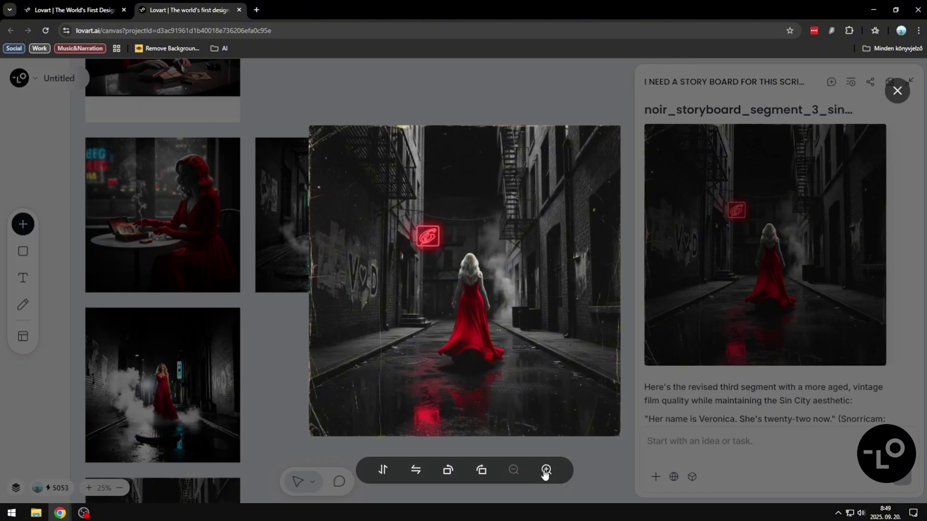
{"action": "left_click", "coordinate": [545, 470]}
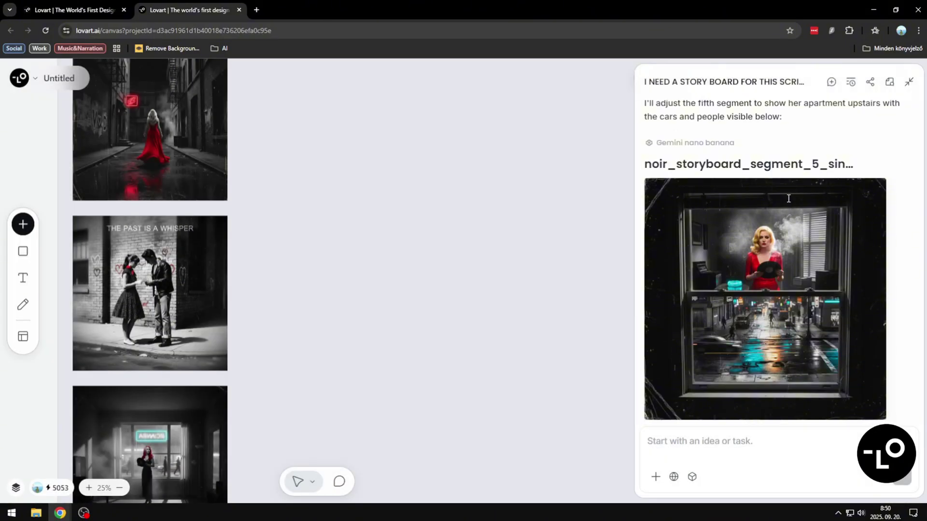
{"action": "scroll", "coordinate": [788, 201], "scroll_direction": "down", "scroll_amount": 3}
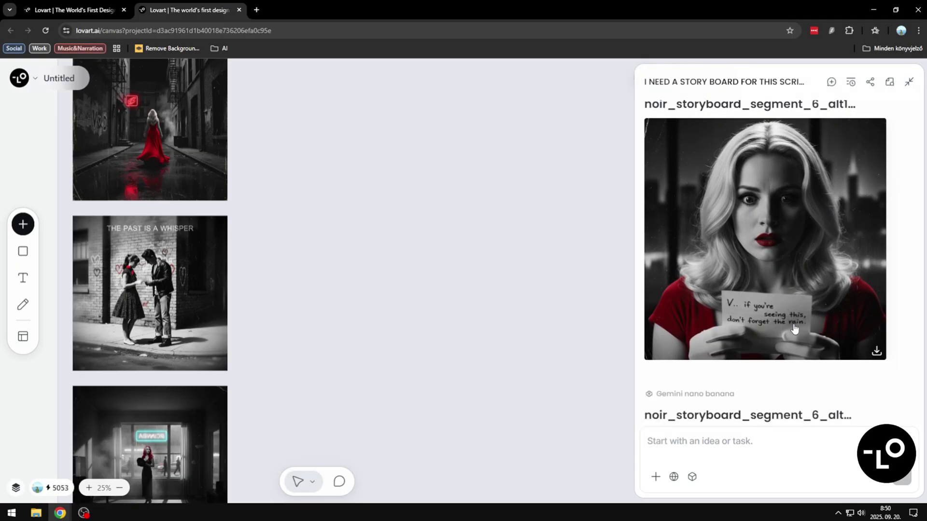
{"action": "scroll", "coordinate": [795, 329], "scroll_direction": "down", "scroll_amount": 5}
Zoom into the rainy street corner image, then open the couple embracing in rain.
{"action": "left_click", "coordinate": [760, 305]}
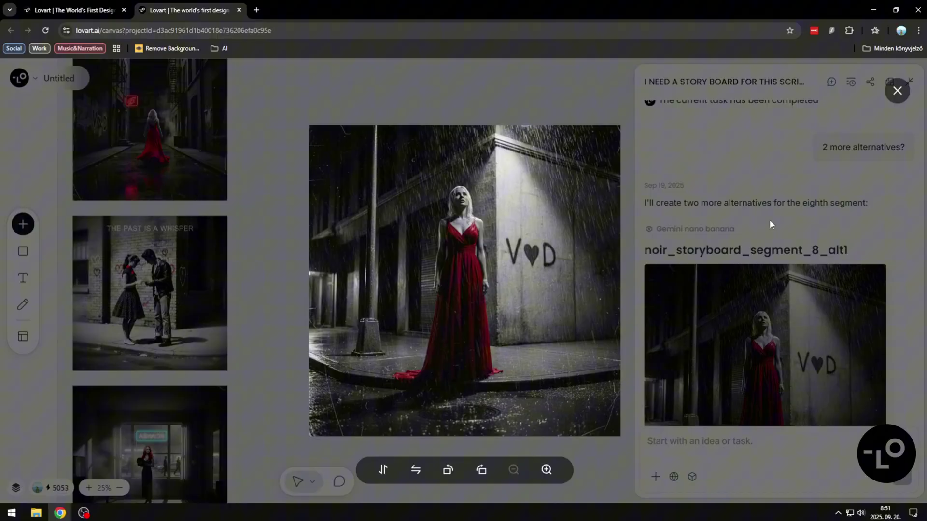
{"action": "left_click", "coordinate": [547, 469]}
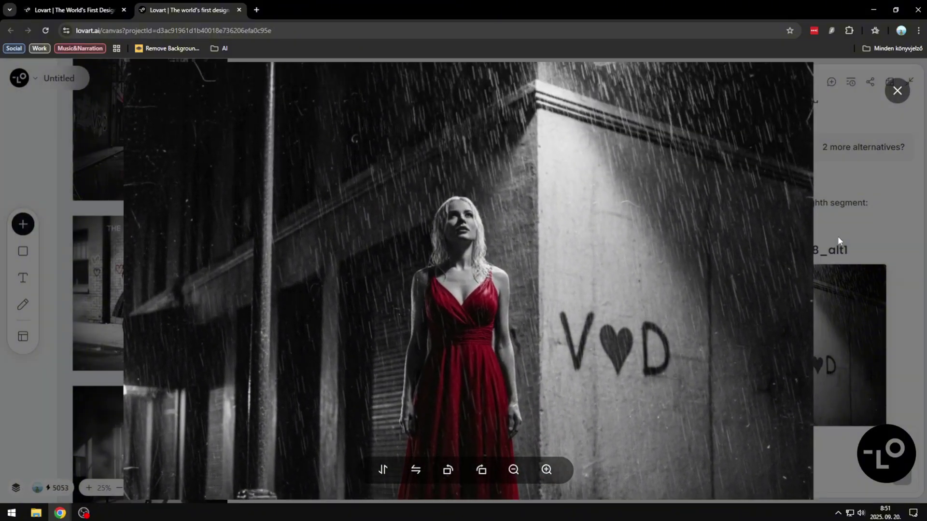
{"action": "left_click", "coordinate": [838, 236]}
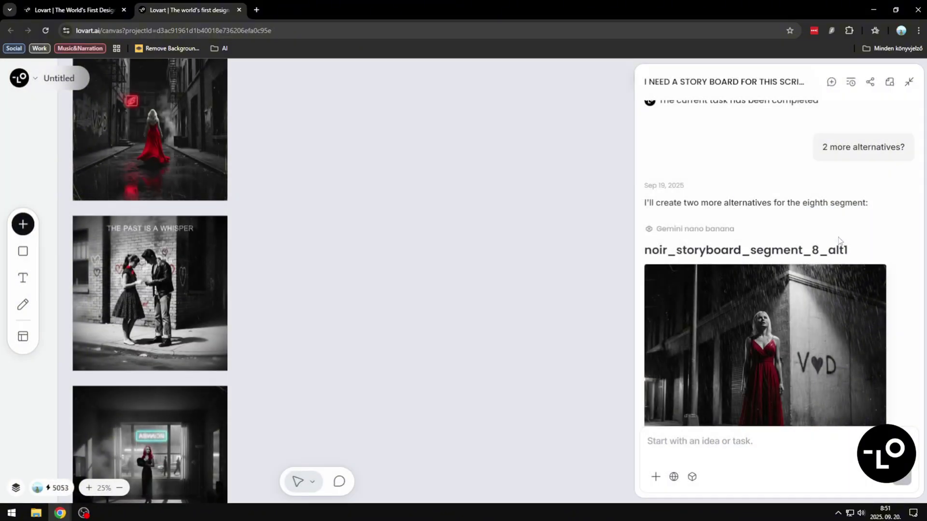
{"action": "scroll", "coordinate": [769, 226], "scroll_direction": "down", "scroll_amount": 10}
{"action": "left_click", "coordinate": [768, 227]}
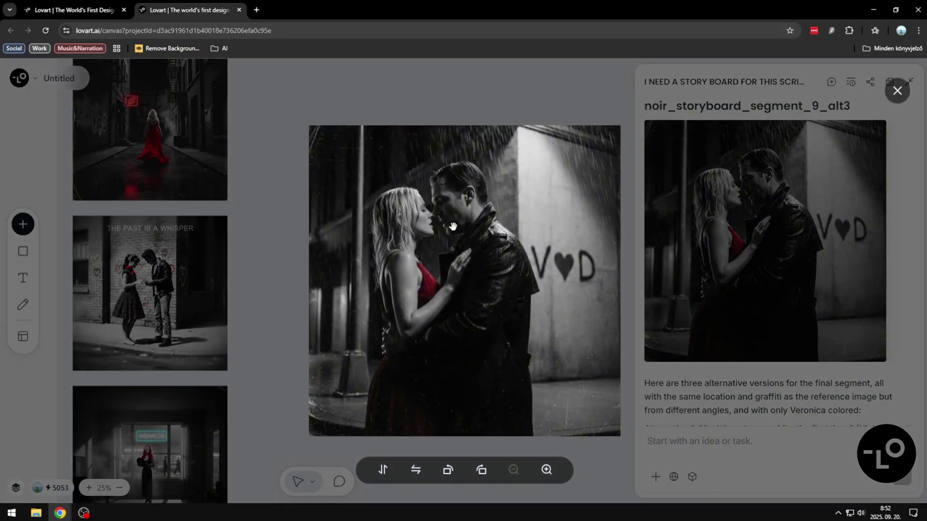
Close the preview, play the noir_segment_6 clip, and reach the 54-second noir_story_final video.
{"action": "key", "text": "Escape"}
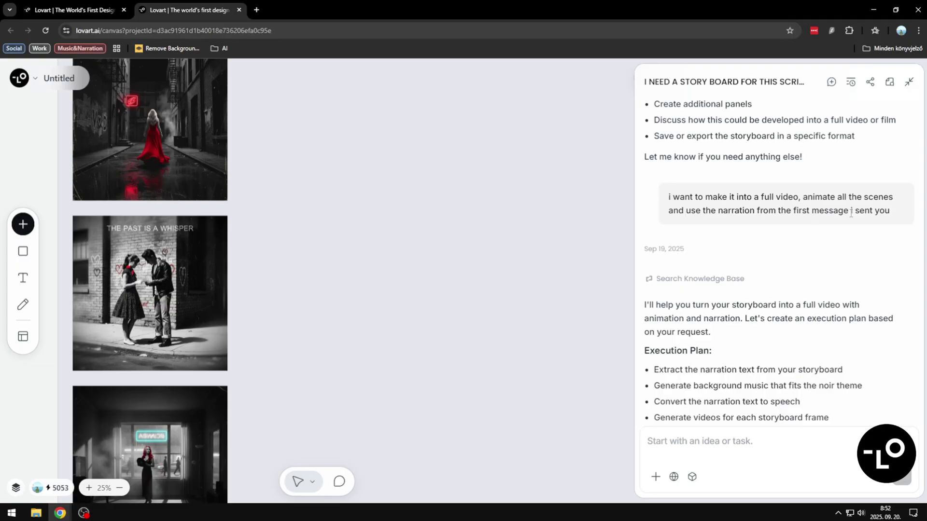
{"action": "scroll", "coordinate": [850, 210], "scroll_direction": "down", "scroll_amount": 2}
{"action": "scroll", "coordinate": [718, 322], "scroll_direction": "down", "scroll_amount": 1}
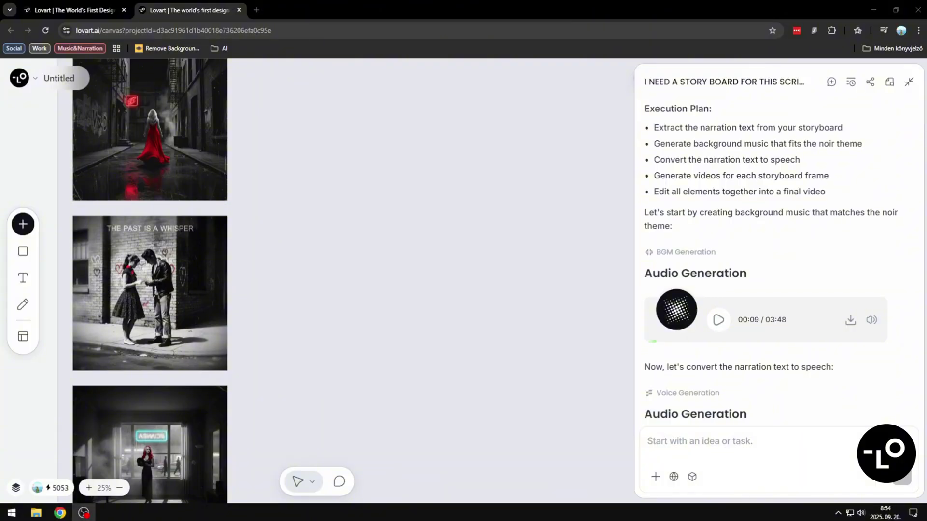
{"action": "scroll", "coordinate": [720, 319], "scroll_direction": "down", "scroll_amount": 3}
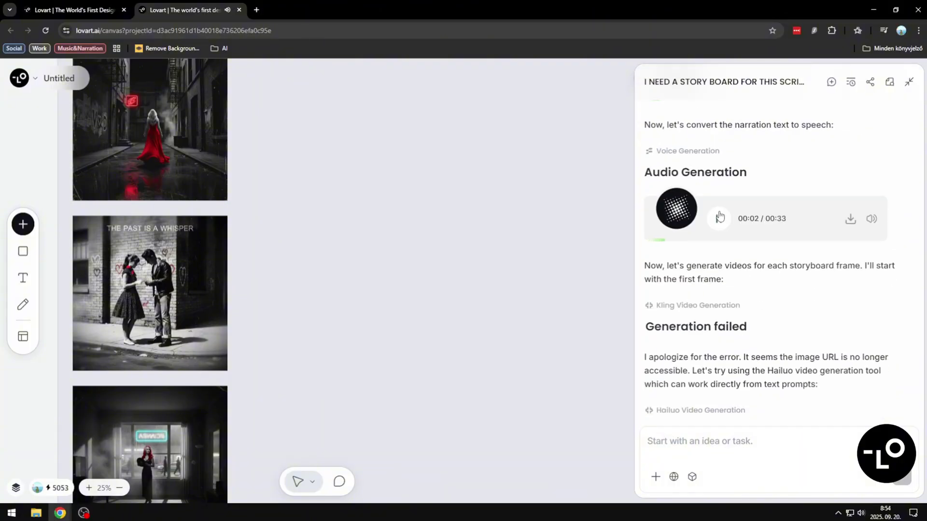
{"action": "scroll", "coordinate": [806, 254], "scroll_direction": "down", "scroll_amount": 5}
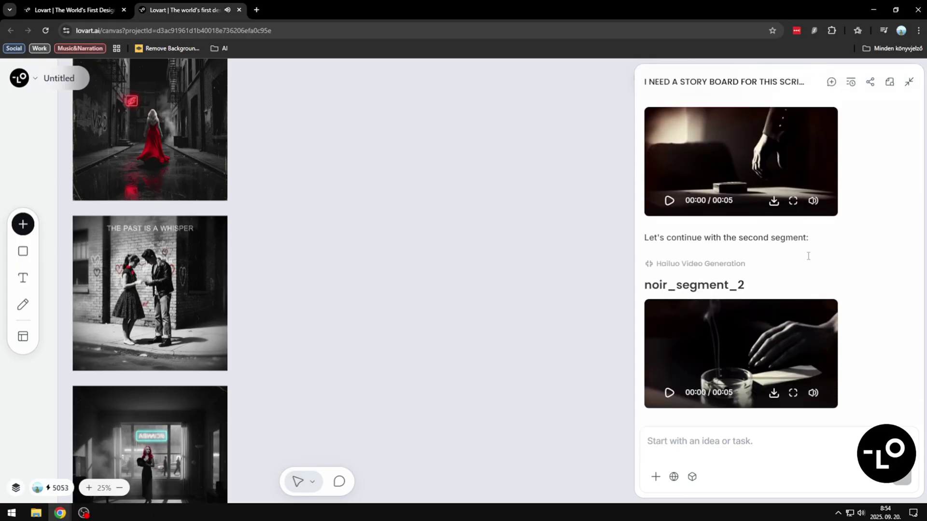
{"action": "scroll", "coordinate": [807, 254], "scroll_direction": "down", "scroll_amount": 5}
{"action": "scroll", "coordinate": [806, 258], "scroll_direction": "down", "scroll_amount": 5}
{"action": "scroll", "coordinate": [809, 261], "scroll_direction": "down", "scroll_amount": 5}
{"action": "left_click", "coordinate": [669, 264]}
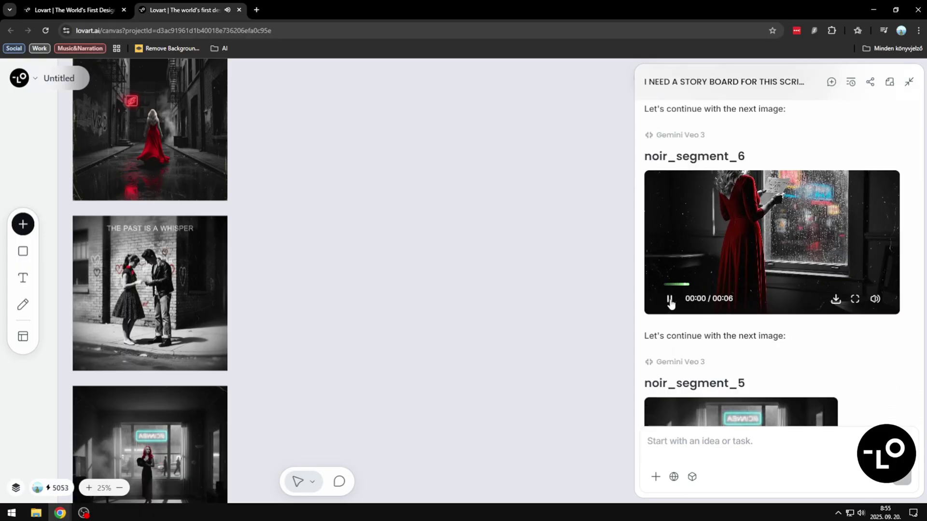
{"action": "scroll", "coordinate": [897, 249], "scroll_direction": "down", "scroll_amount": 4}
{"action": "scroll", "coordinate": [889, 242], "scroll_direction": "down", "scroll_amount": 5}
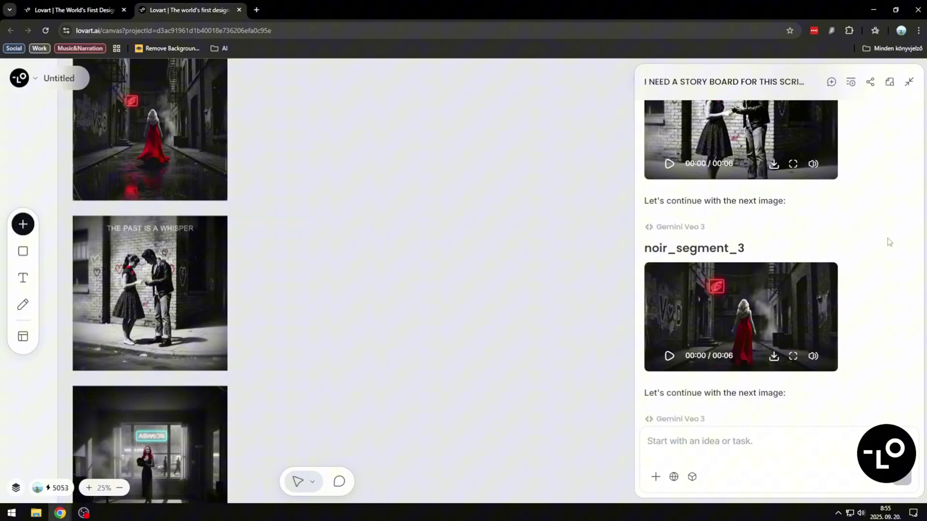
{"action": "scroll", "coordinate": [889, 242], "scroll_direction": "down", "scroll_amount": 5}
{"action": "scroll", "coordinate": [890, 241], "scroll_direction": "down", "scroll_amount": 5}
{"action": "scroll", "coordinate": [889, 242], "scroll_direction": "down", "scroll_amount": 3}
{"action": "scroll", "coordinate": [644, 103], "scroll_direction": "down", "scroll_amount": 2}
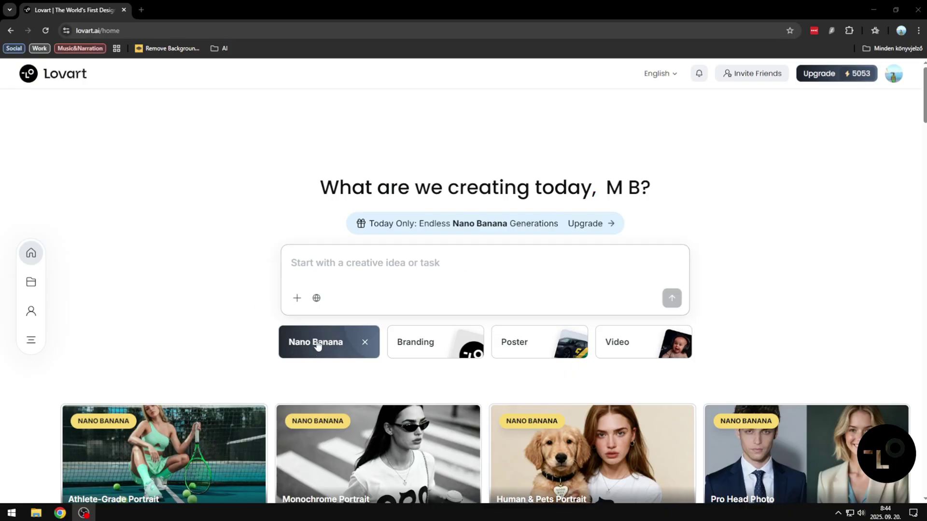
Show the Branding examples, then the Video templates in the home page gallery.
{"action": "left_click", "coordinate": [421, 354]}
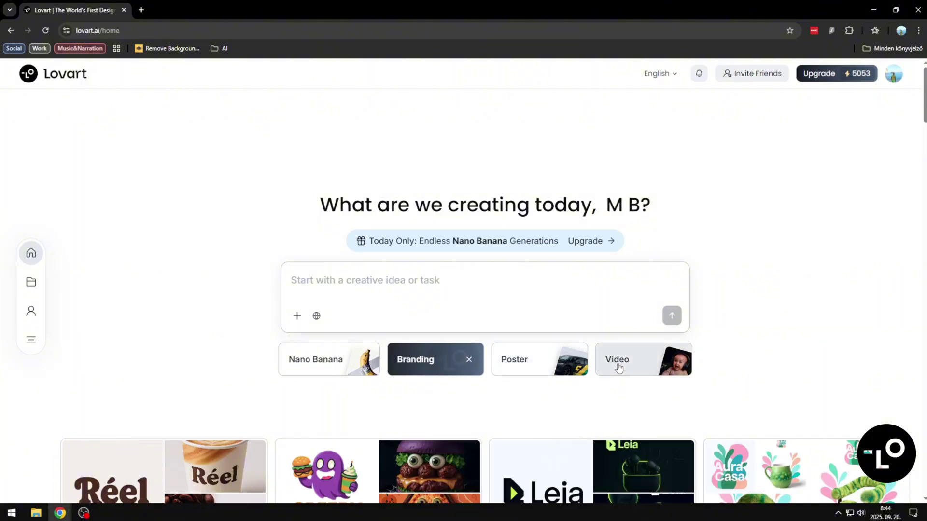
{"action": "left_click", "coordinate": [619, 366]}
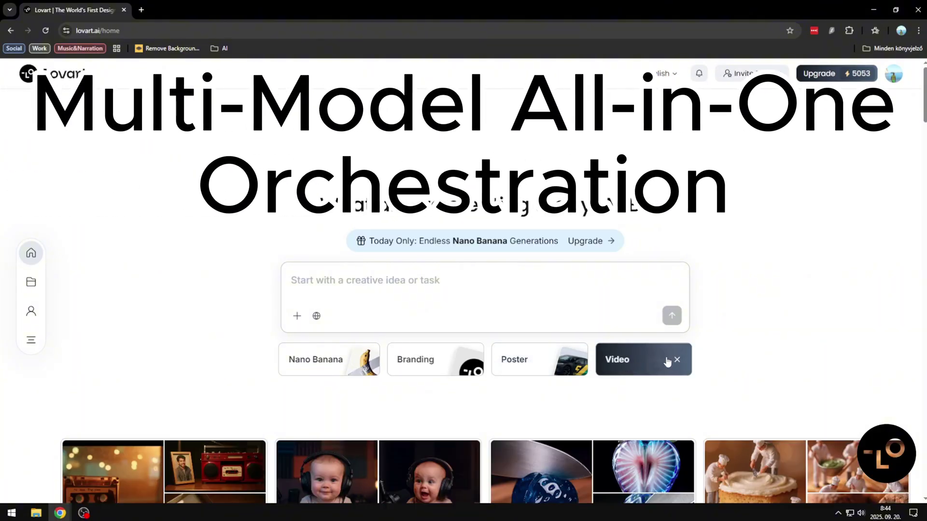
{"action": "scroll", "coordinate": [667, 362], "scroll_direction": "down", "scroll_amount": 3}
{"action": "scroll", "coordinate": [637, 275], "scroll_direction": "down", "scroll_amount": 2}
{"action": "scroll", "coordinate": [104, 198], "scroll_direction": "up", "scroll_amount": 2}
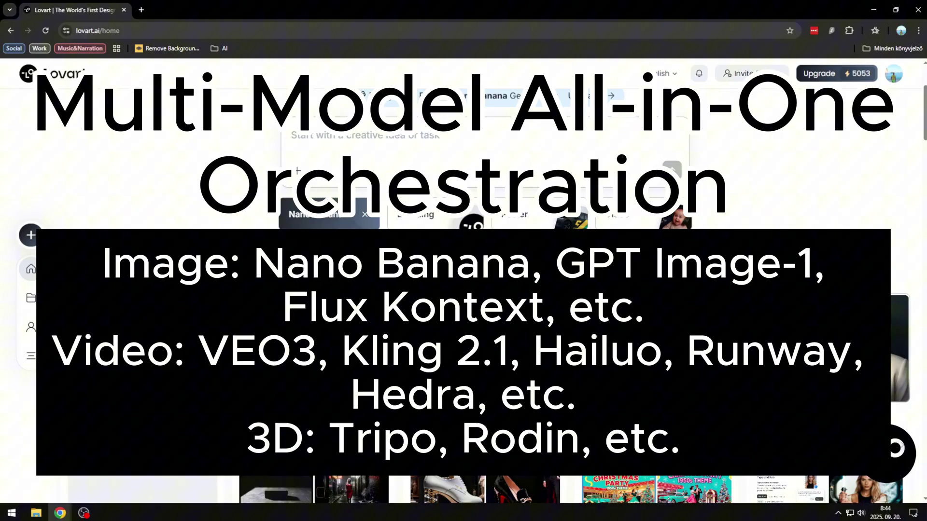
{"action": "scroll", "coordinate": [464, 289], "scroll_direction": "down", "scroll_amount": 3}
{"action": "scroll", "coordinate": [463, 290], "scroll_direction": "down", "scroll_amount": 2}
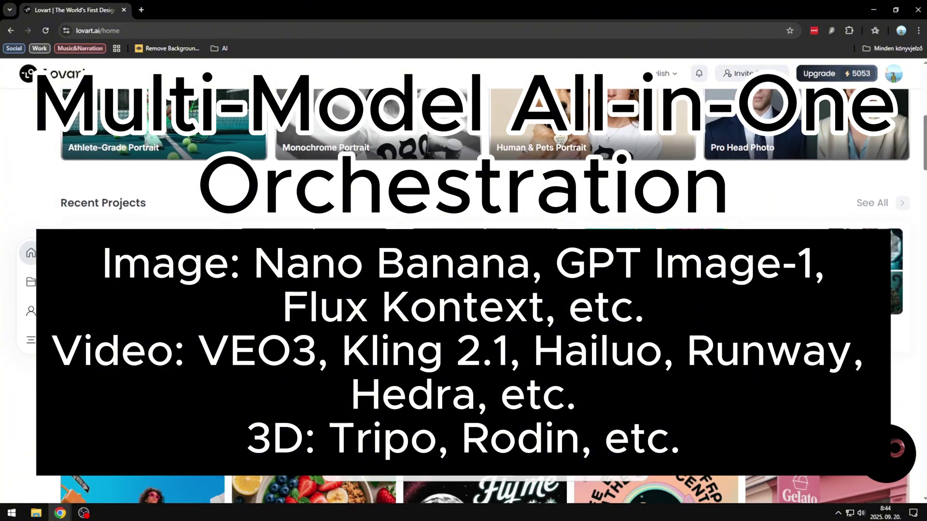
{"action": "scroll", "coordinate": [463, 289], "scroll_direction": "down", "scroll_amount": 3}
{"action": "scroll", "coordinate": [464, 290], "scroll_direction": "down", "scroll_amount": 1}
{"action": "scroll", "coordinate": [463, 290], "scroll_direction": "down", "scroll_amount": 1}
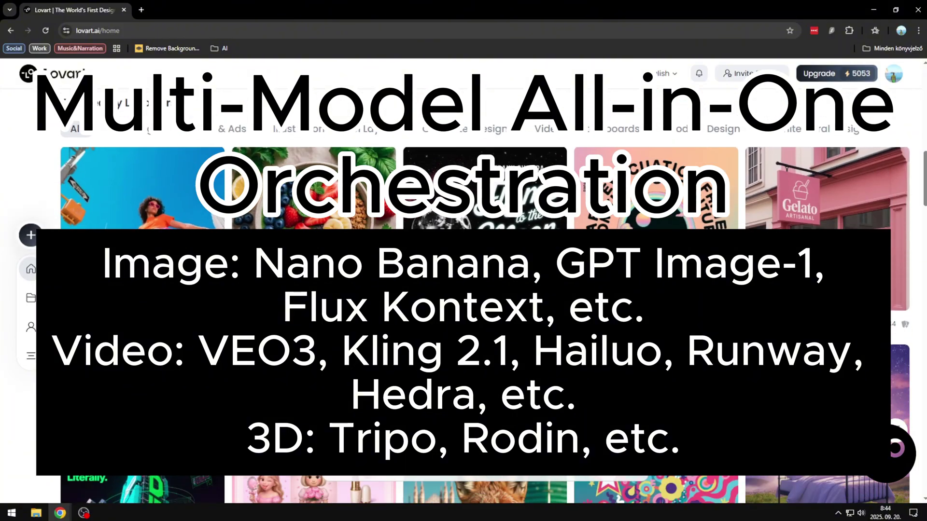
{"action": "scroll", "coordinate": [463, 289], "scroll_direction": "up", "scroll_amount": 3}
{"action": "scroll", "coordinate": [463, 290], "scroll_direction": "up", "scroll_amount": 3}
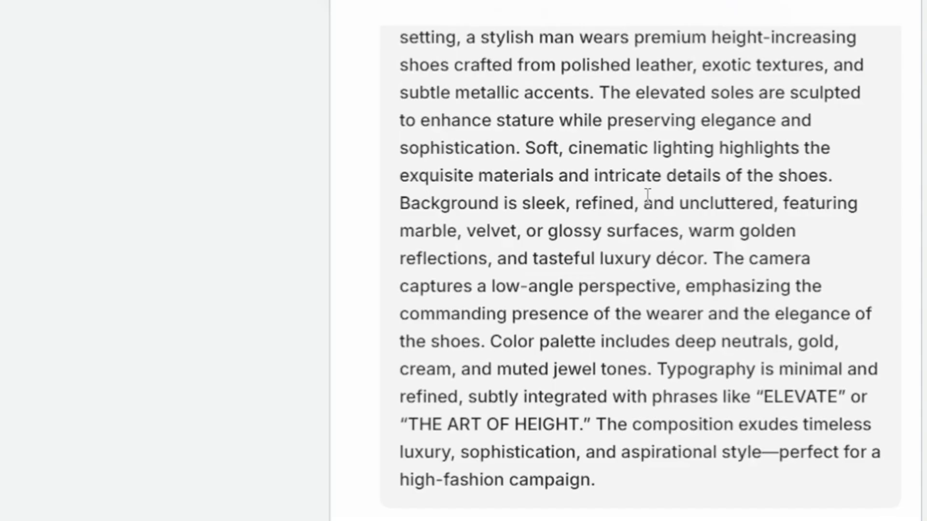
{"action": "scroll", "coordinate": [652, 185], "scroll_direction": "down", "scroll_amount": 2}
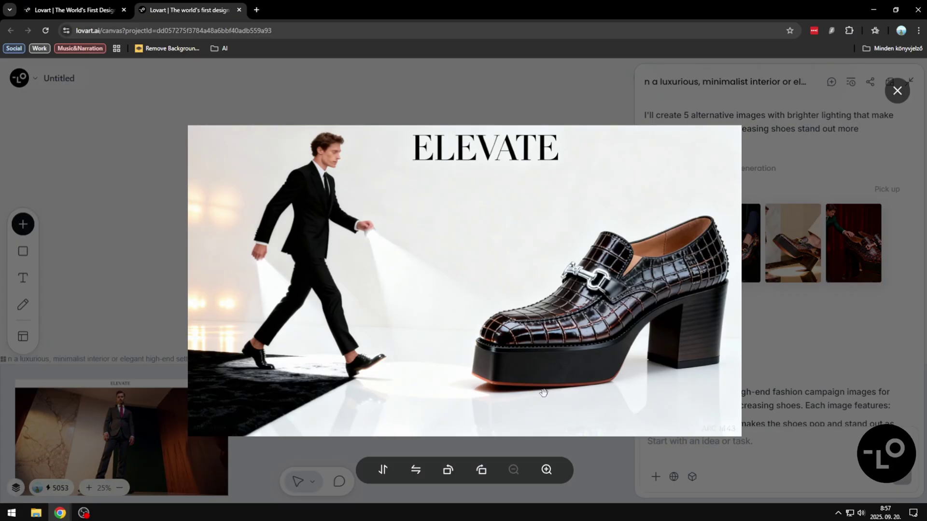
Check the revised shoe image, then open the final crocodile-suit ELEVATE image full size.
{"action": "left_click", "coordinate": [813, 355]}
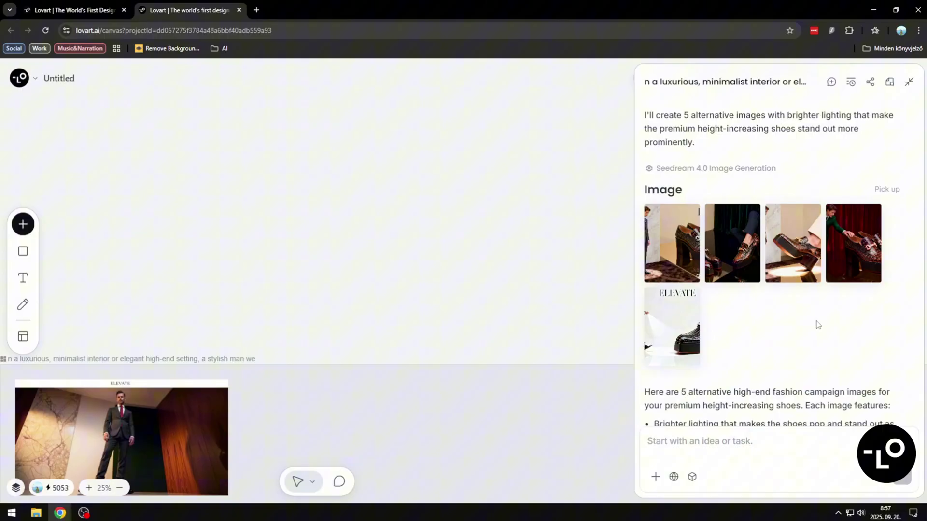
{"action": "scroll", "coordinate": [814, 348], "scroll_direction": "down", "scroll_amount": 1}
{"action": "scroll", "coordinate": [816, 324], "scroll_direction": "down", "scroll_amount": 3}
{"action": "scroll", "coordinate": [817, 324], "scroll_direction": "down", "scroll_amount": 2}
{"action": "scroll", "coordinate": [816, 325], "scroll_direction": "down", "scroll_amount": 3}
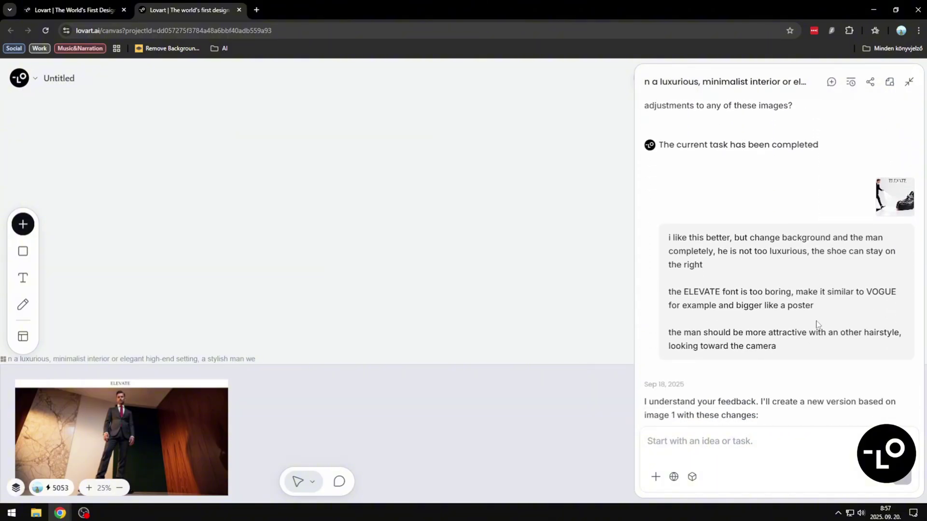
{"action": "scroll", "coordinate": [827, 276], "scroll_direction": "down", "scroll_amount": 2}
{"action": "scroll", "coordinate": [815, 242], "scroll_direction": "down", "scroll_amount": 1}
{"action": "scroll", "coordinate": [823, 236], "scroll_direction": "down", "scroll_amount": 1}
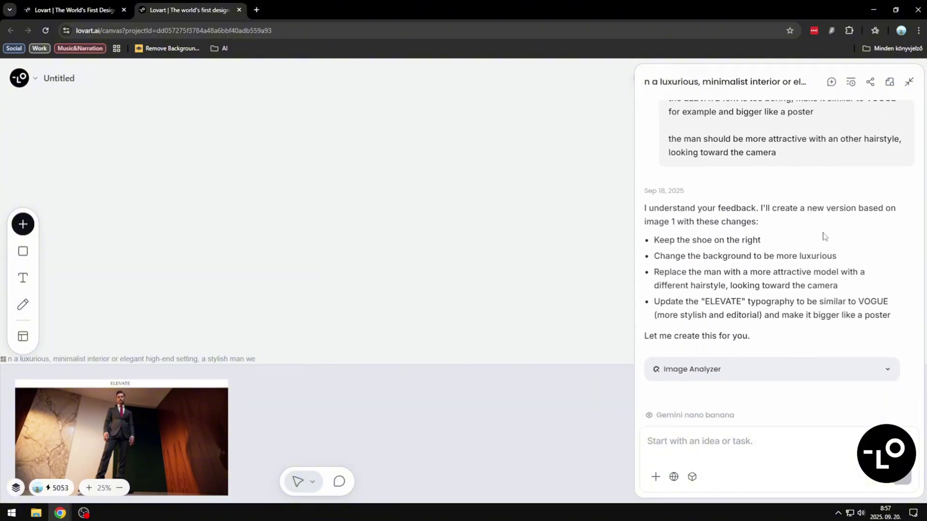
{"action": "scroll", "coordinate": [823, 232], "scroll_direction": "up", "scroll_amount": 4}
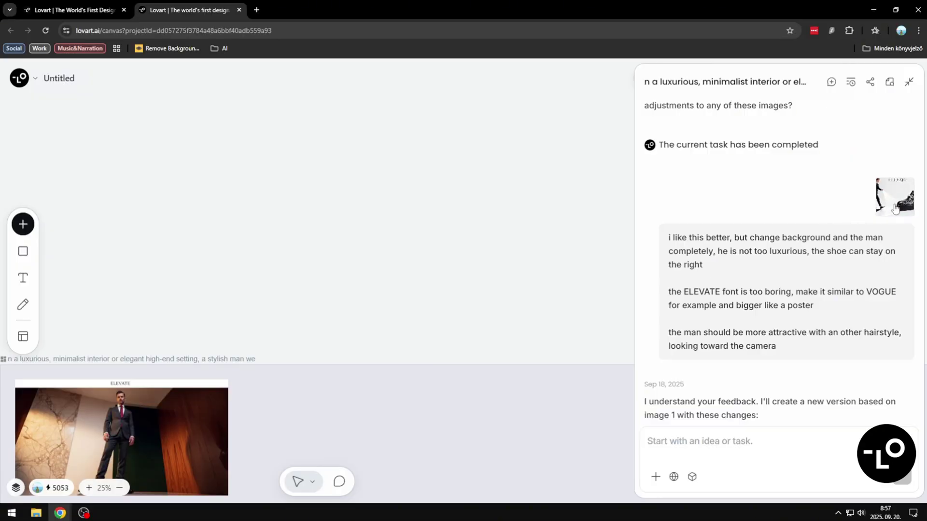
{"action": "scroll", "coordinate": [806, 239], "scroll_direction": "down", "scroll_amount": 4}
{"action": "scroll", "coordinate": [805, 240], "scroll_direction": "down", "scroll_amount": 1}
{"action": "scroll", "coordinate": [804, 254], "scroll_direction": "down", "scroll_amount": 4}
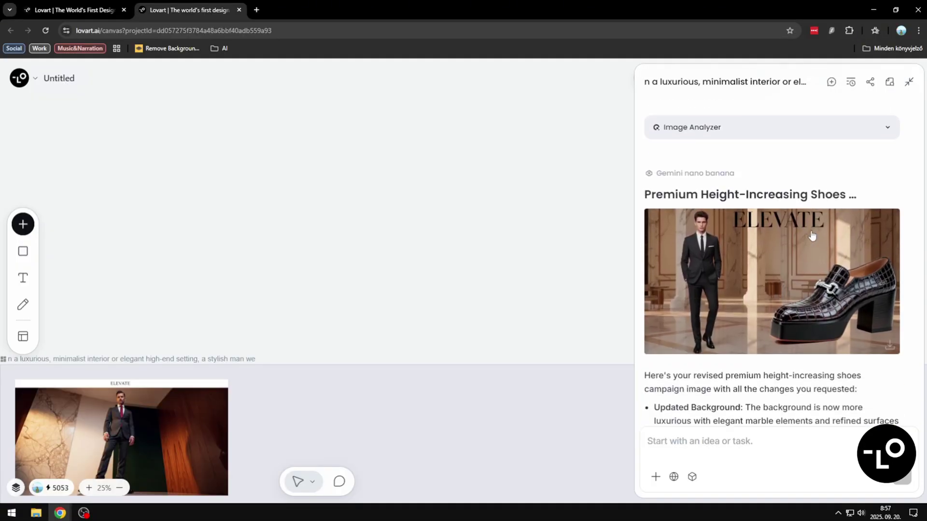
{"action": "left_click", "coordinate": [803, 266]}
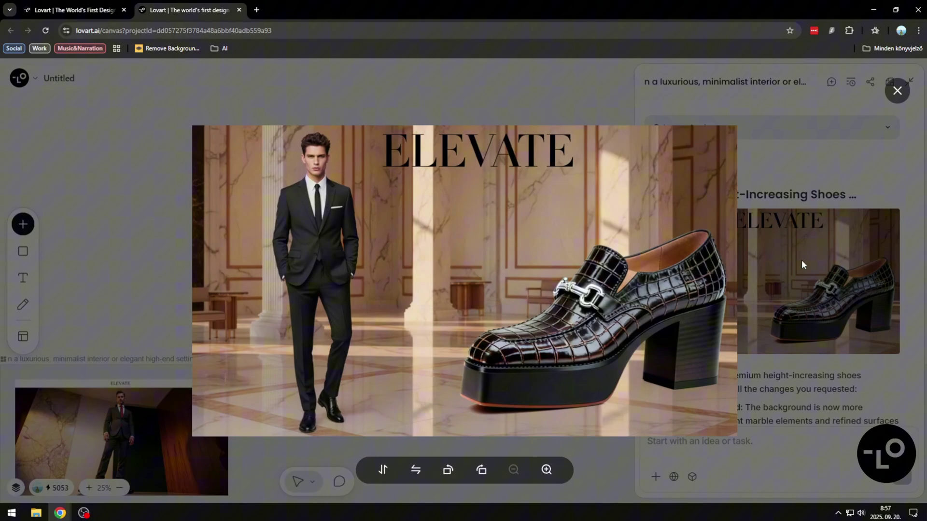
{"action": "left_click", "coordinate": [806, 249]}
{"action": "scroll", "coordinate": [806, 250], "scroll_direction": "down", "scroll_amount": 3}
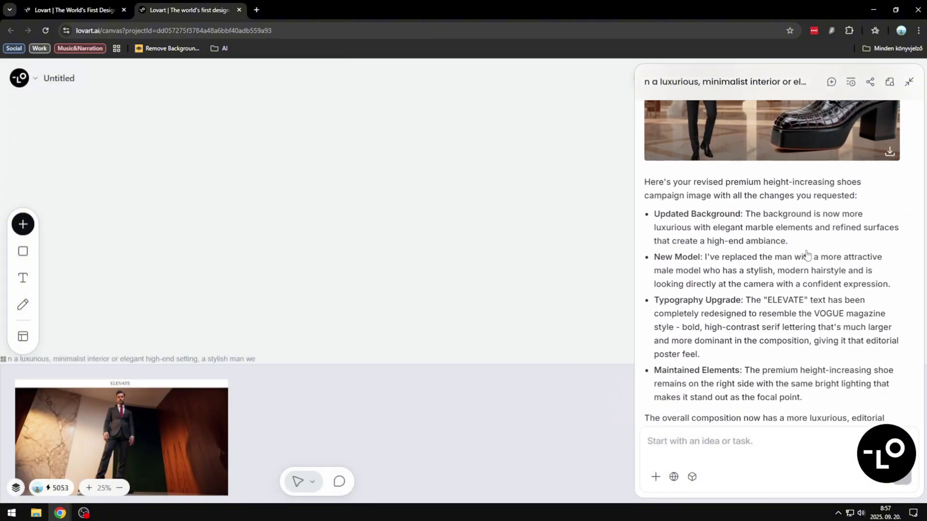
{"action": "scroll", "coordinate": [806, 250], "scroll_direction": "down", "scroll_amount": 4}
{"action": "scroll", "coordinate": [806, 250], "scroll_direction": "down", "scroll_amount": 1}
{"action": "scroll", "coordinate": [806, 250], "scroll_direction": "down", "scroll_amount": 2}
{"action": "scroll", "coordinate": [806, 250], "scroll_direction": "down", "scroll_amount": 1}
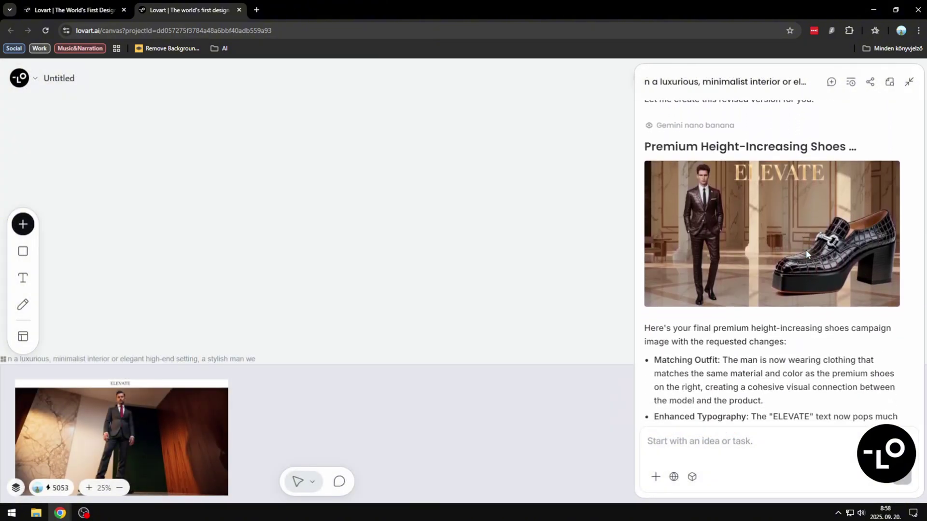
{"action": "left_click", "coordinate": [794, 251]}
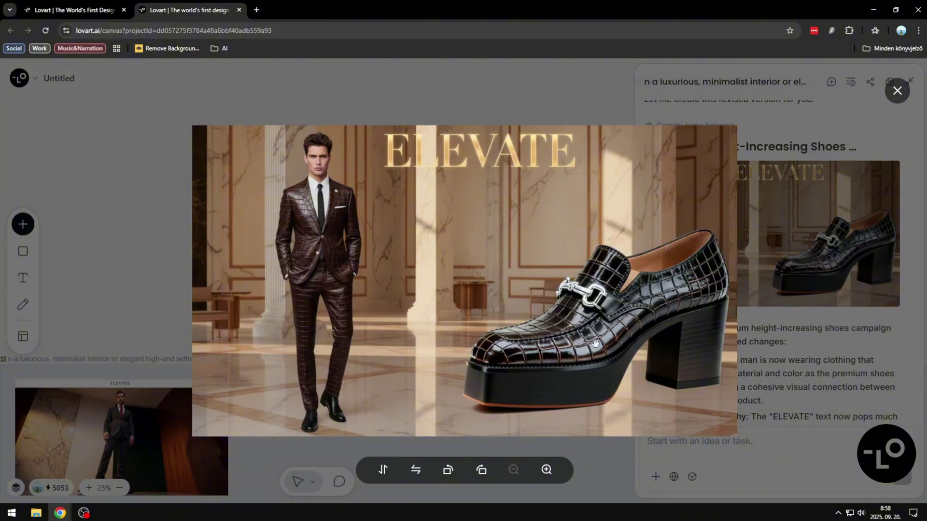
{"action": "scroll", "coordinate": [614, 249], "scroll_direction": "down", "scroll_amount": 3}
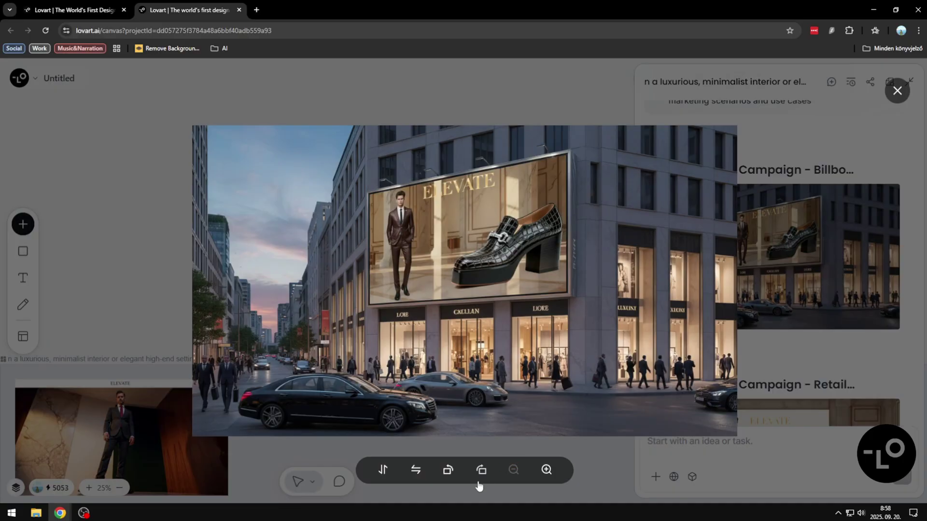
Zoom into the billboard street image, then view the Retail campaign image enlarged.
{"action": "left_click", "coordinate": [547, 470]}
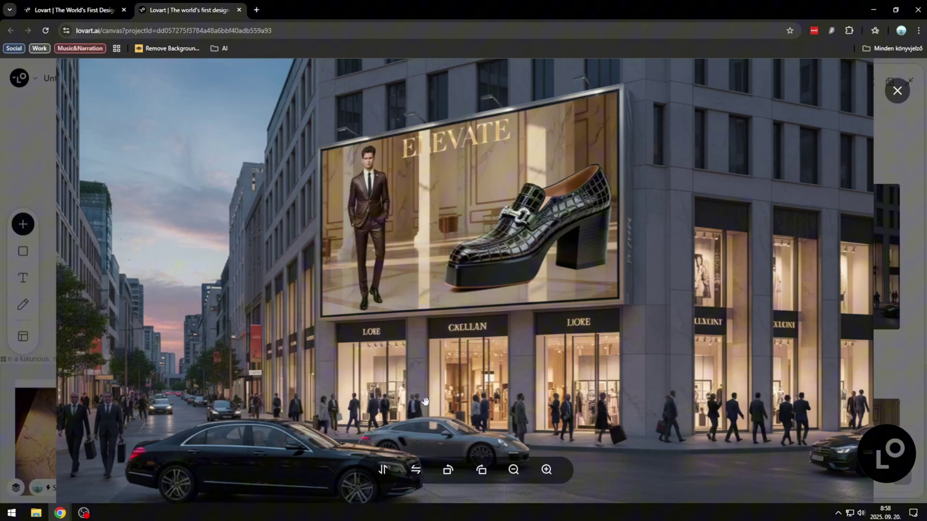
{"action": "scroll", "coordinate": [918, 278], "scroll_direction": "down", "scroll_amount": 2}
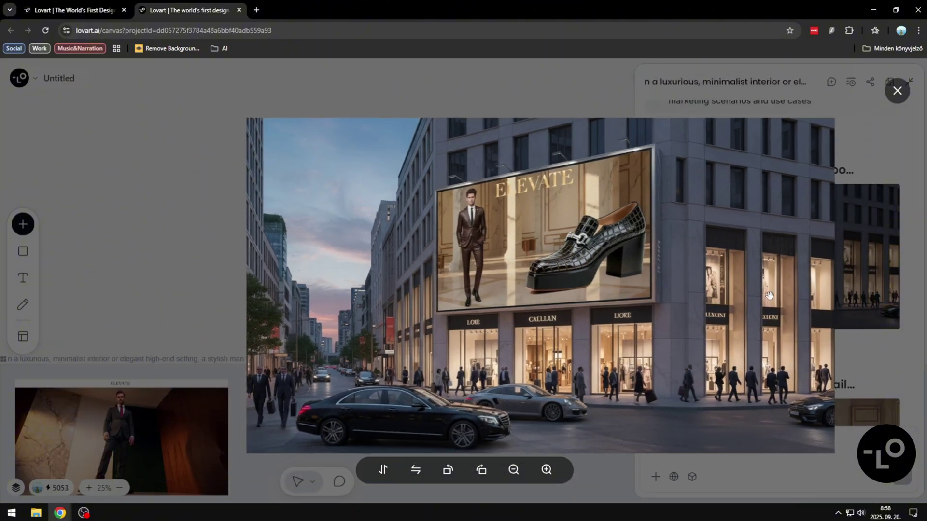
{"action": "left_click", "coordinate": [877, 263]}
{"action": "scroll", "coordinate": [835, 276], "scroll_direction": "down", "scroll_amount": 3}
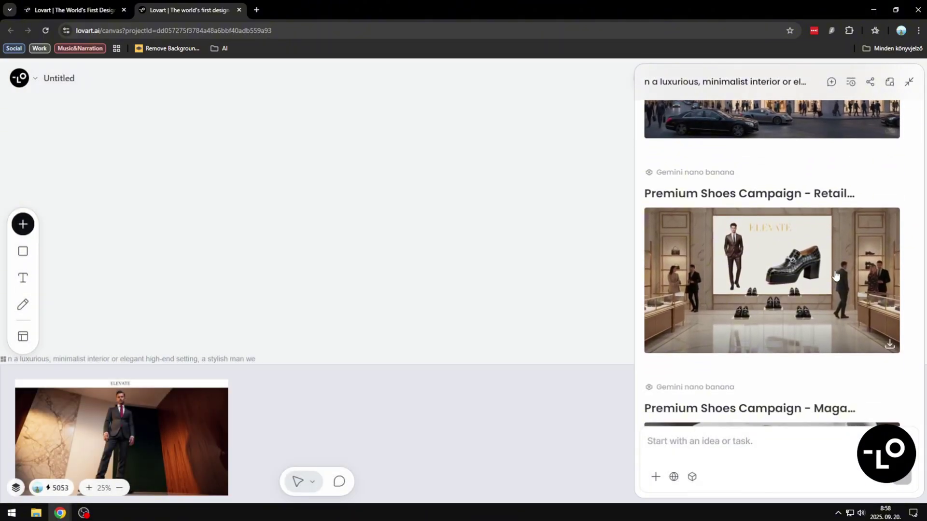
{"action": "left_click", "coordinate": [805, 267]}
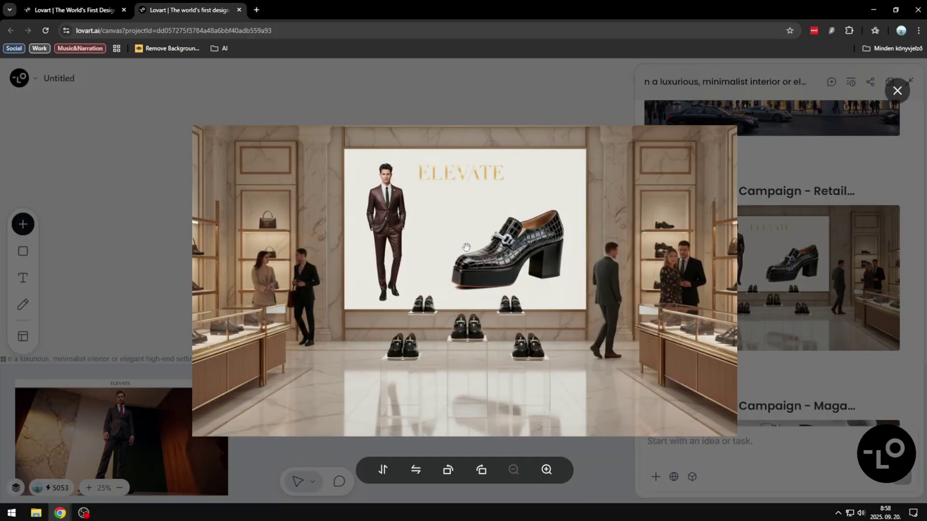
{"action": "scroll", "coordinate": [467, 247], "scroll_direction": "up", "scroll_amount": 3}
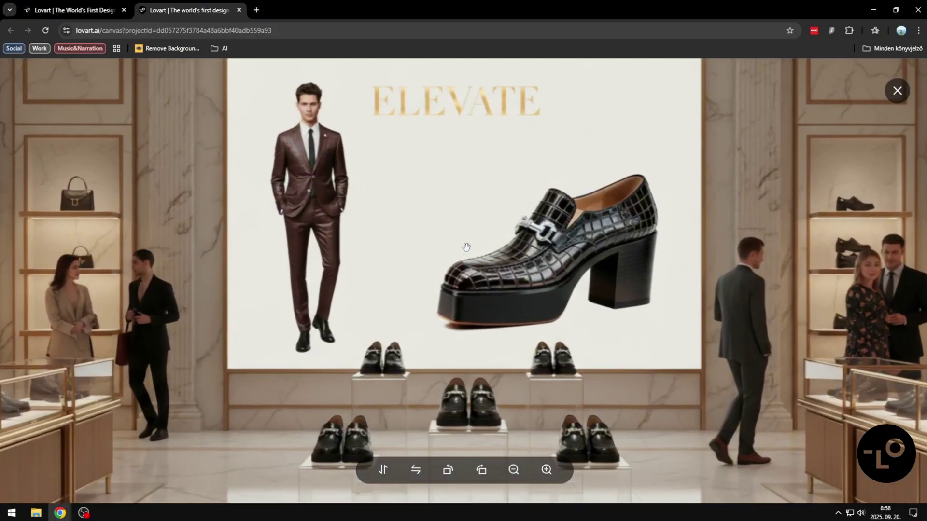
{"action": "scroll", "coordinate": [304, 370], "scroll_direction": "down", "scroll_amount": 3}
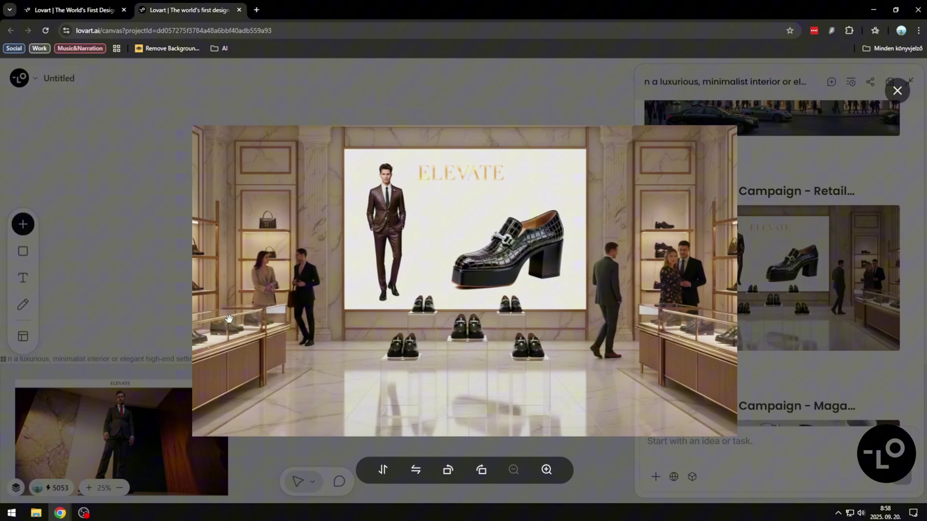
{"action": "scroll", "coordinate": [658, 254], "scroll_direction": "up", "scroll_amount": 2}
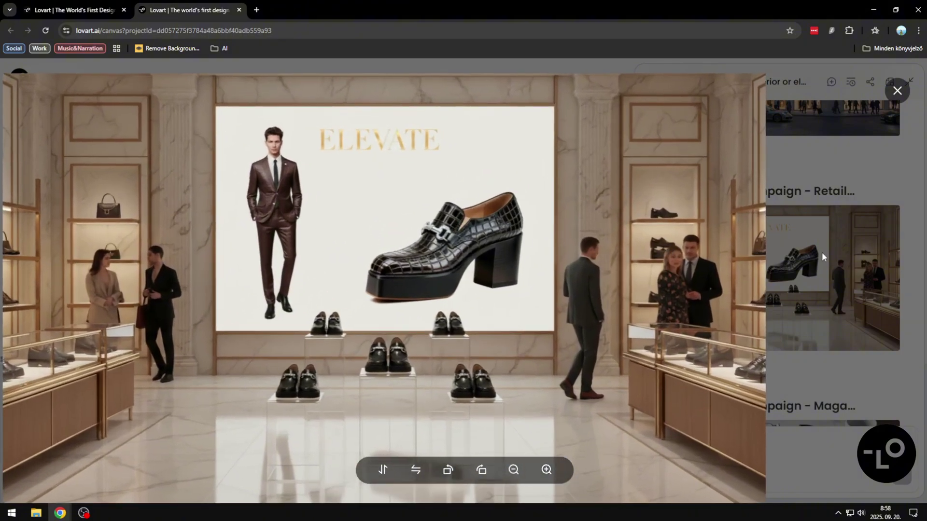
{"action": "left_click", "coordinate": [861, 254]}
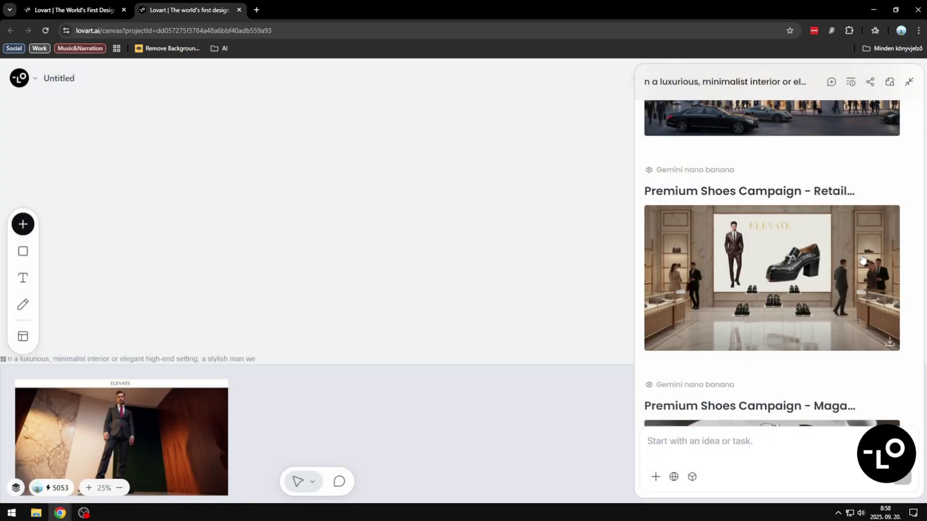
{"action": "scroll", "coordinate": [791, 235], "scroll_direction": "down", "scroll_amount": 2}
{"action": "scroll", "coordinate": [791, 235], "scroll_direction": "down", "scroll_amount": 1}
Preview the magazine, fashion event and man-wearing-shoes posters, then pan the Western boot poster.
{"action": "left_click", "coordinate": [791, 235]}
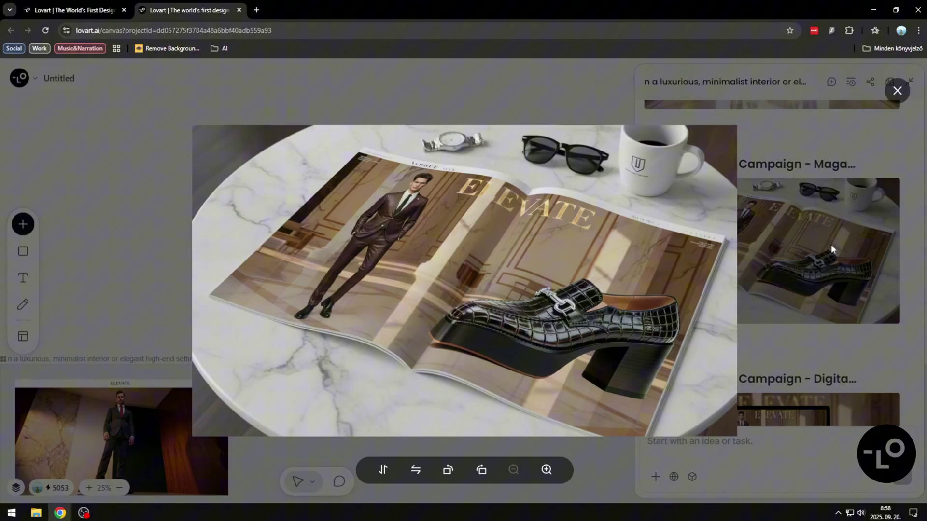
{"action": "scroll", "coordinate": [830, 244], "scroll_direction": "down", "scroll_amount": 2}
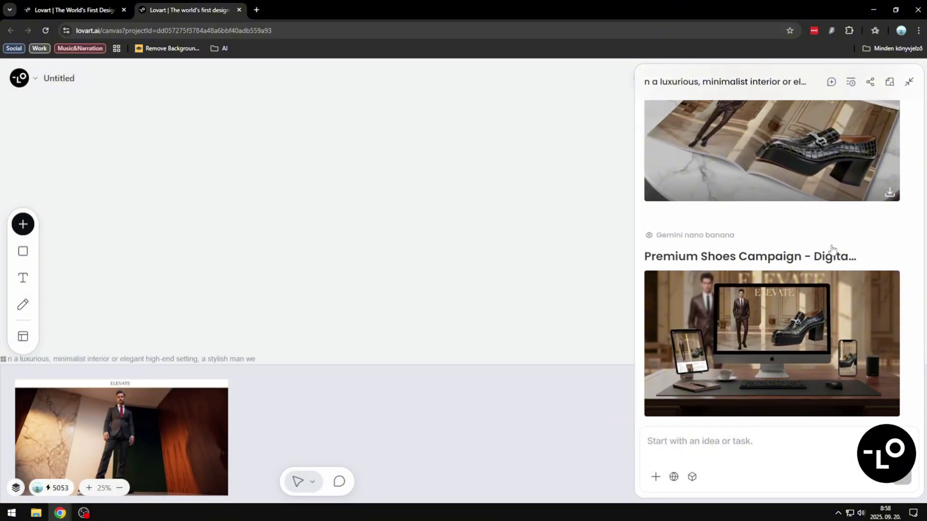
{"action": "scroll", "coordinate": [830, 245], "scroll_direction": "down", "scroll_amount": 1}
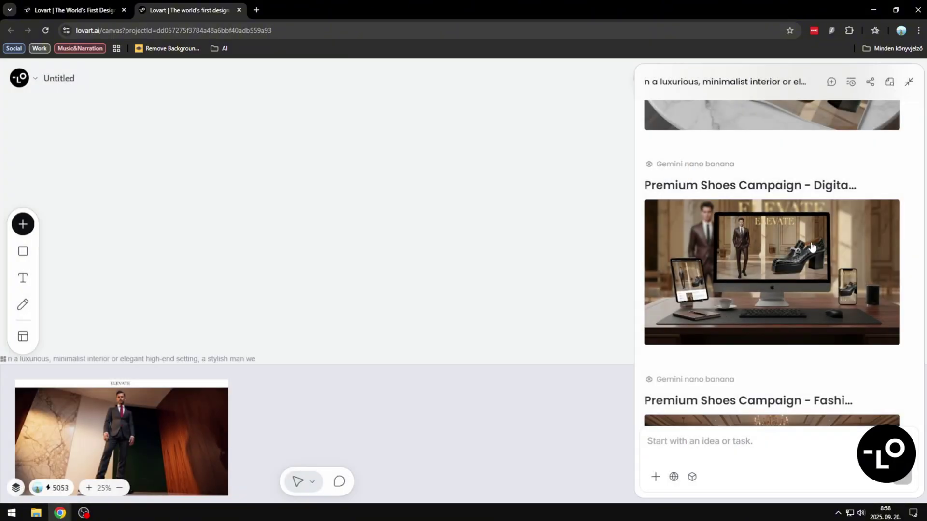
{"action": "scroll", "coordinate": [809, 264], "scroll_direction": "down", "scroll_amount": 3}
{"action": "left_click", "coordinate": [808, 264]}
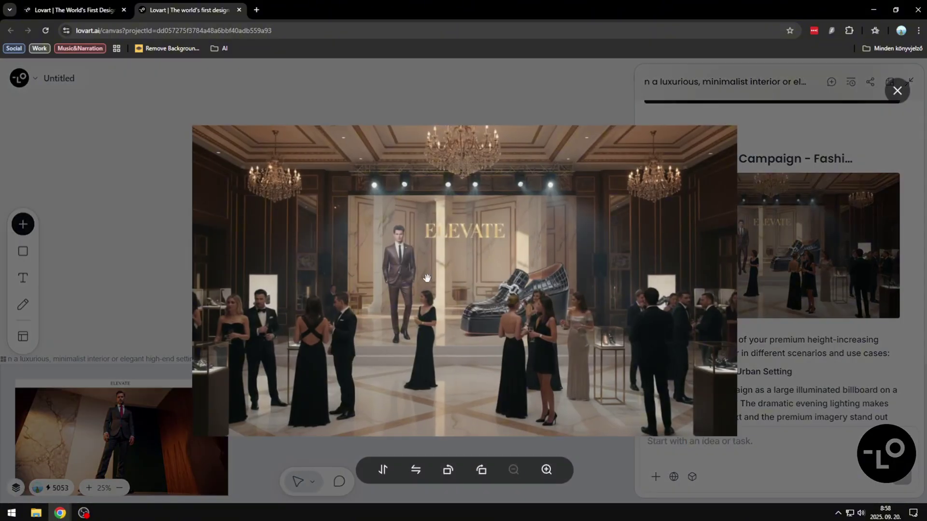
{"action": "left_click", "coordinate": [844, 241]}
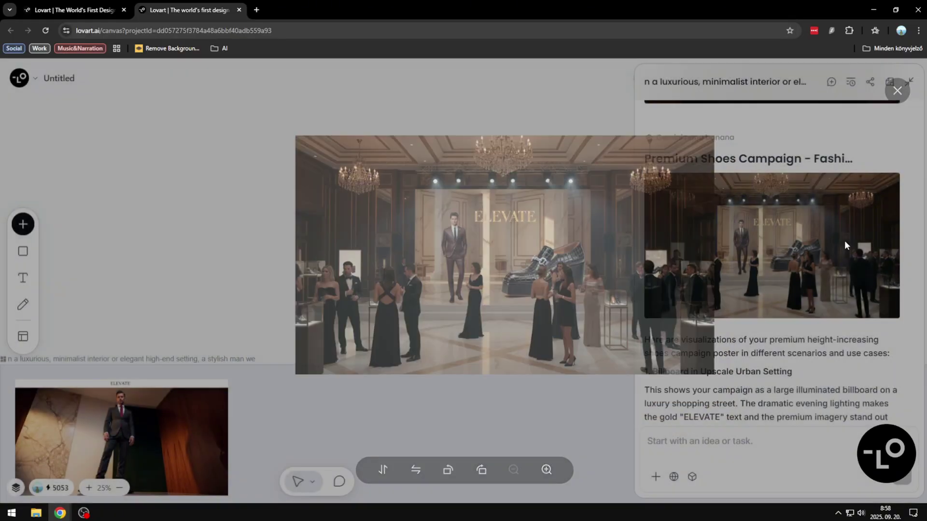
{"action": "scroll", "coordinate": [844, 240], "scroll_direction": "down", "scroll_amount": 3}
{"action": "left_click", "coordinate": [741, 227]}
{"action": "scroll", "coordinate": [456, 263], "scroll_direction": "up", "scroll_amount": 3}
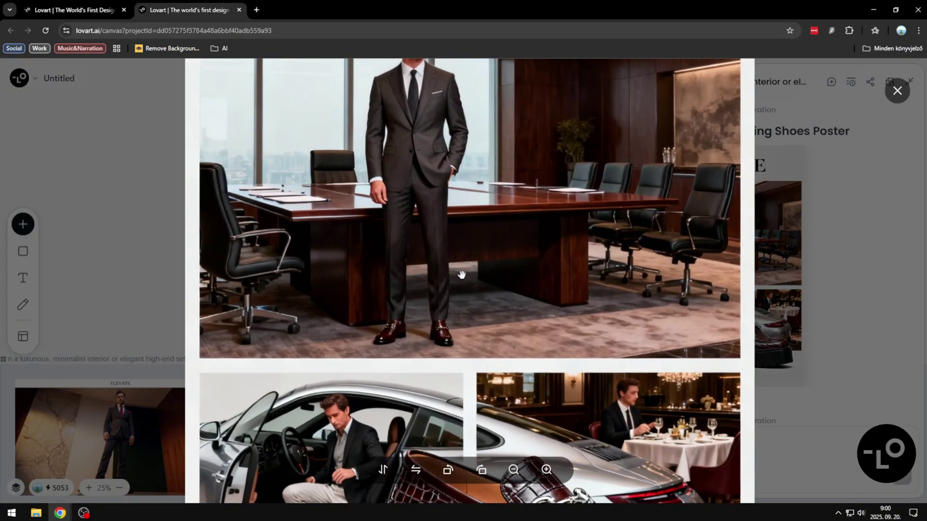
{"action": "scroll", "coordinate": [459, 269], "scroll_direction": "up", "scroll_amount": 2}
{"action": "scroll", "coordinate": [459, 271], "scroll_direction": "down", "scroll_amount": 1}
{"action": "scroll", "coordinate": [461, 274], "scroll_direction": "down", "scroll_amount": 3}
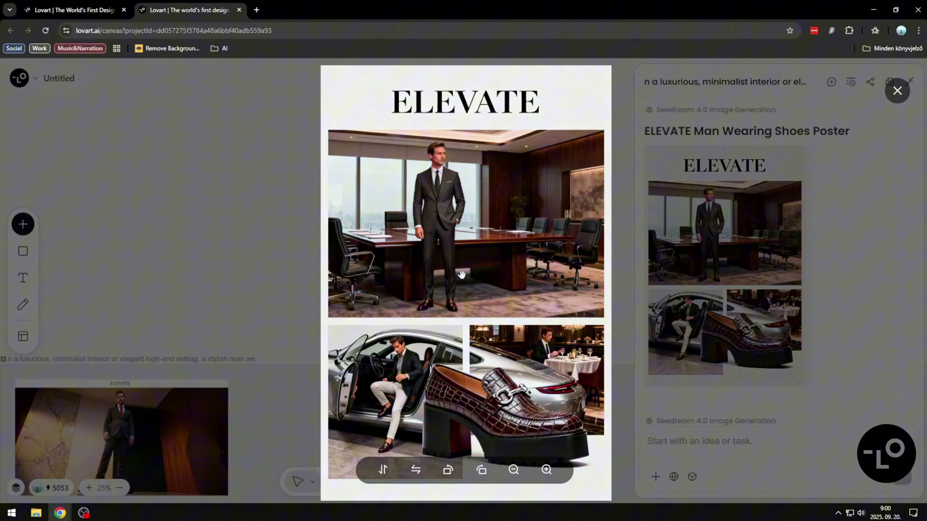
{"action": "scroll", "coordinate": [460, 274], "scroll_direction": "down", "scroll_amount": 2}
{"action": "key", "text": "Right"}
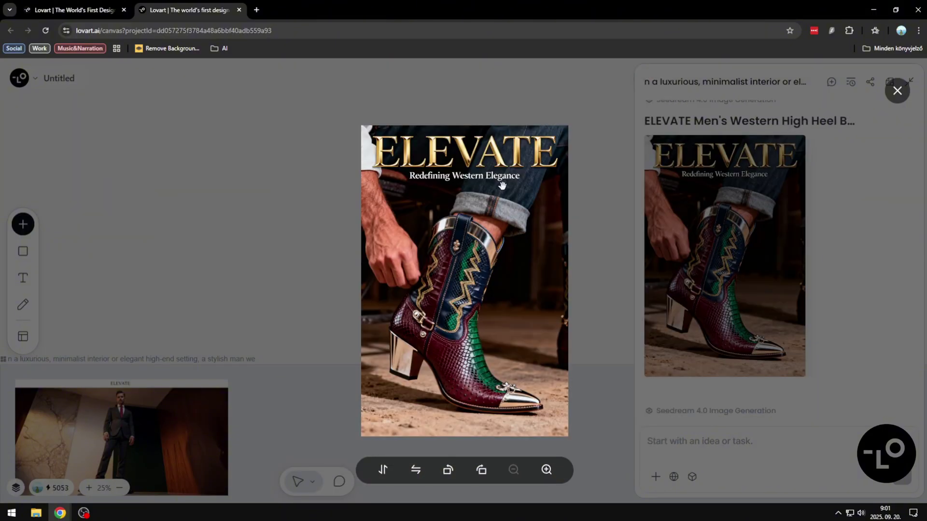
{"action": "scroll", "coordinate": [530, 352], "scroll_direction": "up", "scroll_amount": 1}
{"action": "scroll", "coordinate": [531, 351], "scroll_direction": "up", "scroll_amount": 3}
{"action": "left_click_drag", "start_coordinate": [531, 351], "coordinate": [518, 271]}
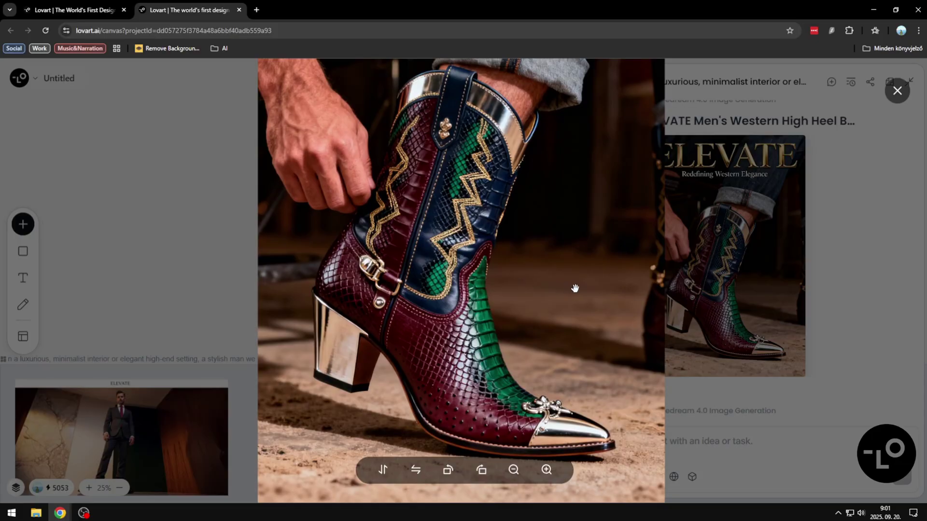
Comment on the burgundy boot poster asking for beige/white shoes and run it.
{"action": "left_click", "coordinate": [779, 292]}
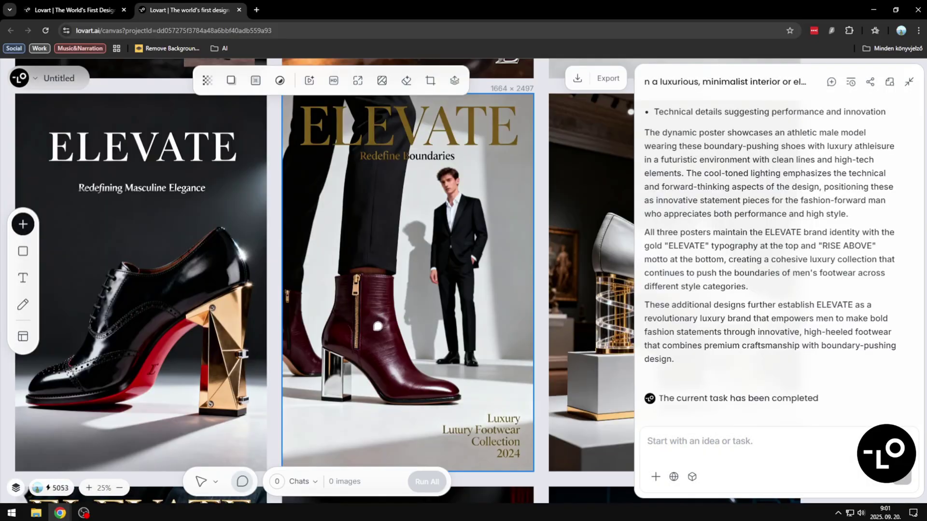
{"action": "left_click", "coordinate": [381, 323]}
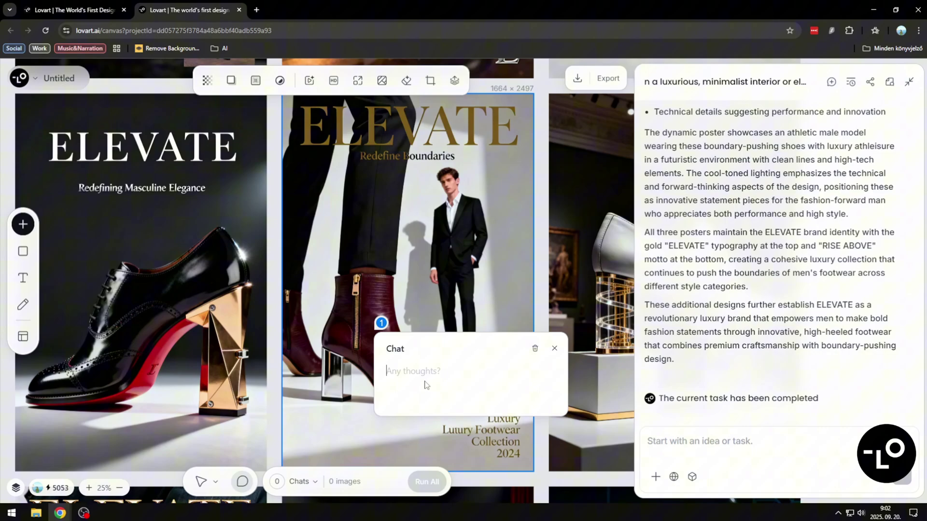
{"action": "type", "text": "i want this shoes to "}
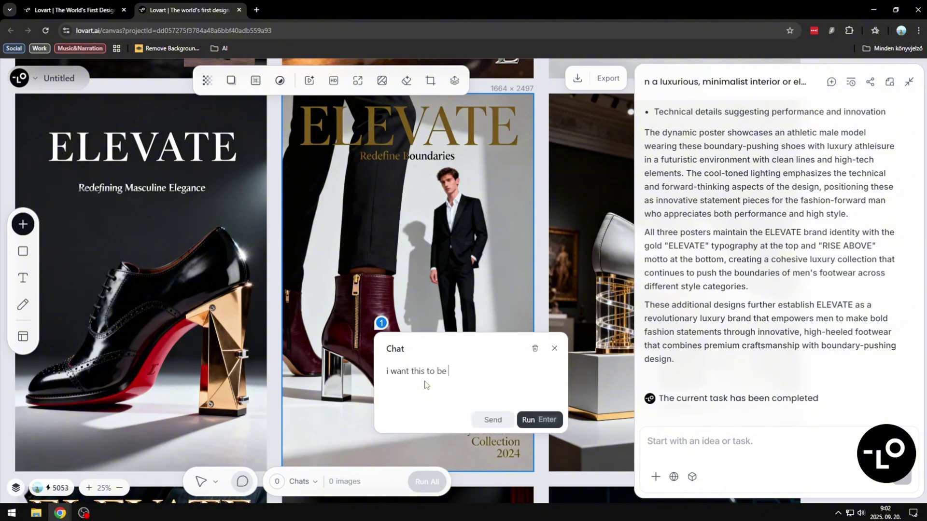
{"action": "type", "text": "be beige/white color"}
{"action": "left_click", "coordinate": [425, 371]}
{"action": "type", "text": "shoes"}
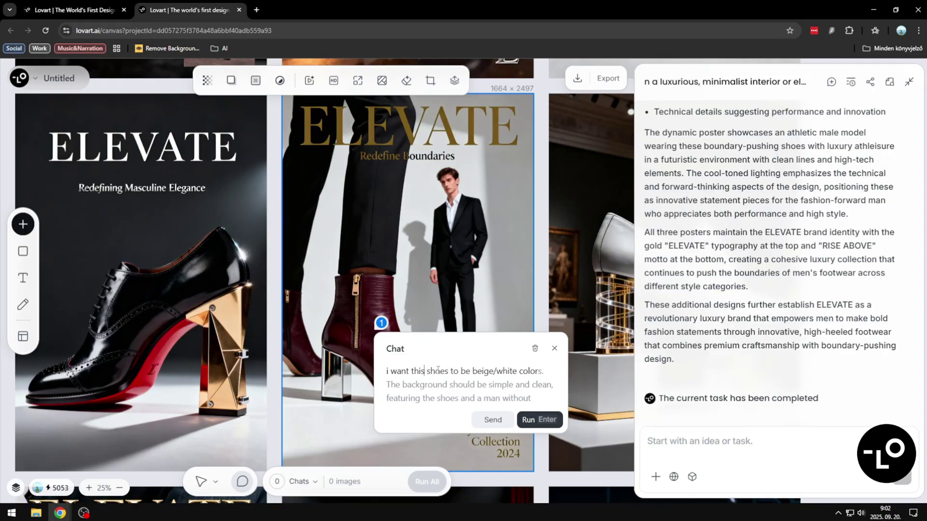
{"action": "key", "text": "BackSpace"}
{"action": "key", "text": "BackSpace"}
{"action": "type", "text": "ese"}
{"action": "key", "text": "Tab"}
{"action": "left_click", "coordinate": [538, 419]}
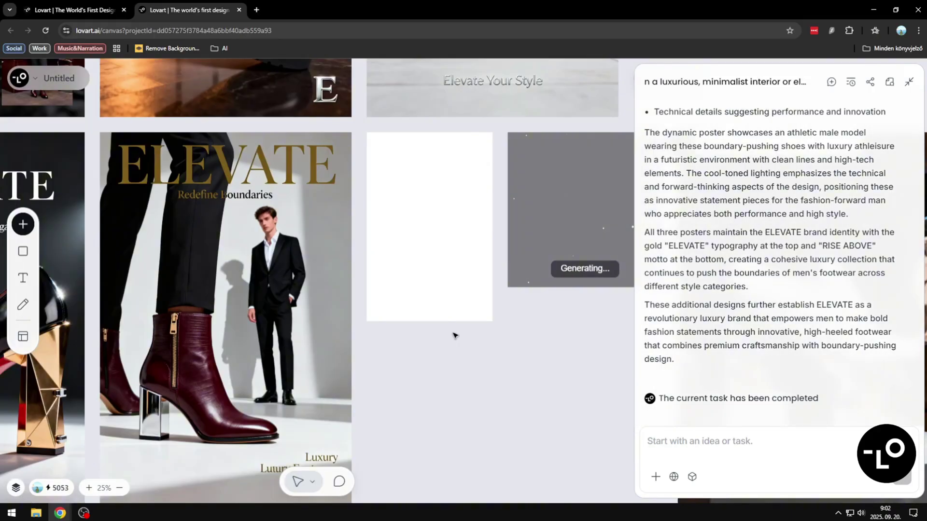
Upscale the new beige shoe image 2x.
{"action": "left_click", "coordinate": [462, 307]}
{"action": "scroll", "coordinate": [446, 179], "scroll_direction": "down", "scroll_amount": 3}
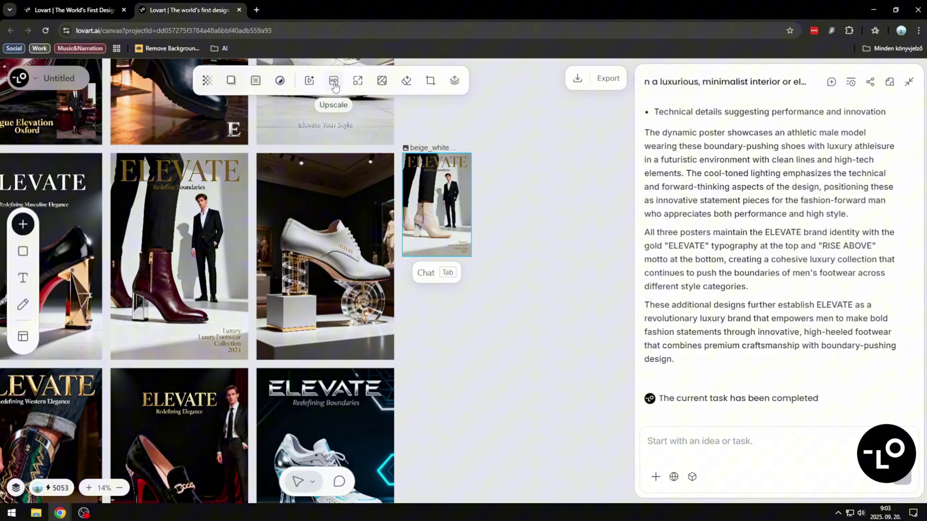
{"action": "left_click", "coordinate": [334, 82]}
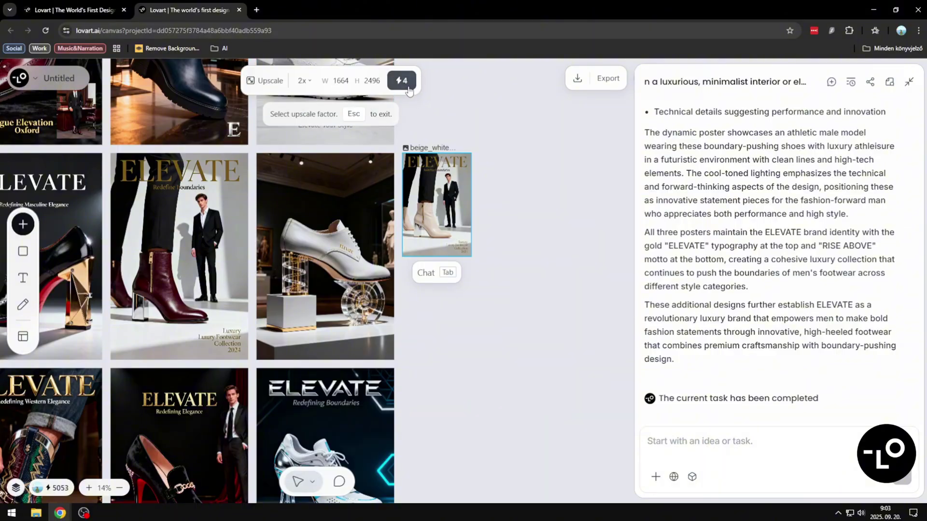
{"action": "left_click", "coordinate": [404, 81]}
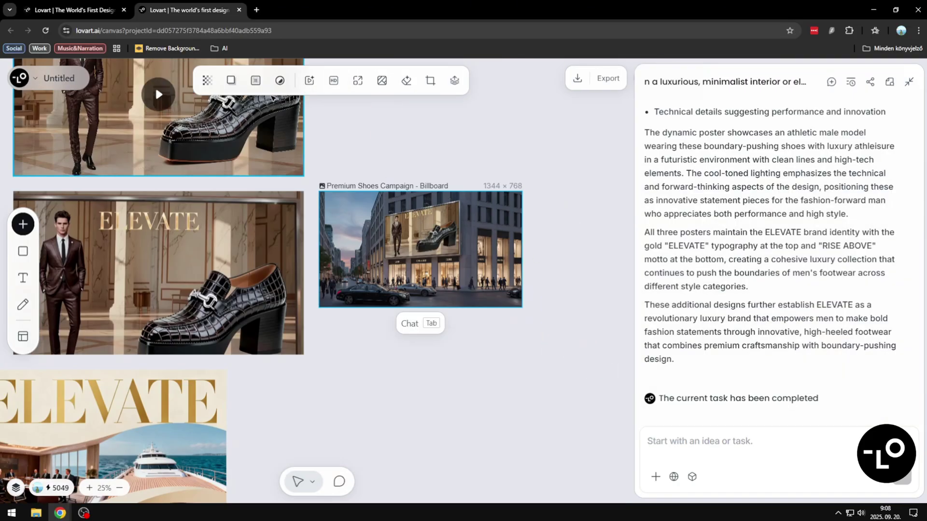
Expand the billboard image to full height and generate the wider version.
{"action": "left_click", "coordinate": [358, 80]}
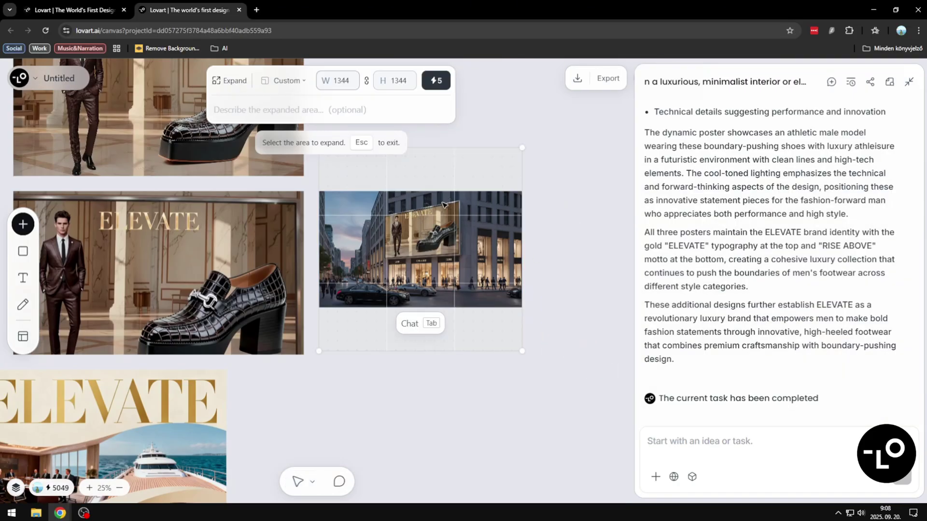
{"action": "left_click_drag", "start_coordinate": [599, 164], "coordinate": [598, 304]}
{"action": "left_click", "coordinate": [436, 81]}
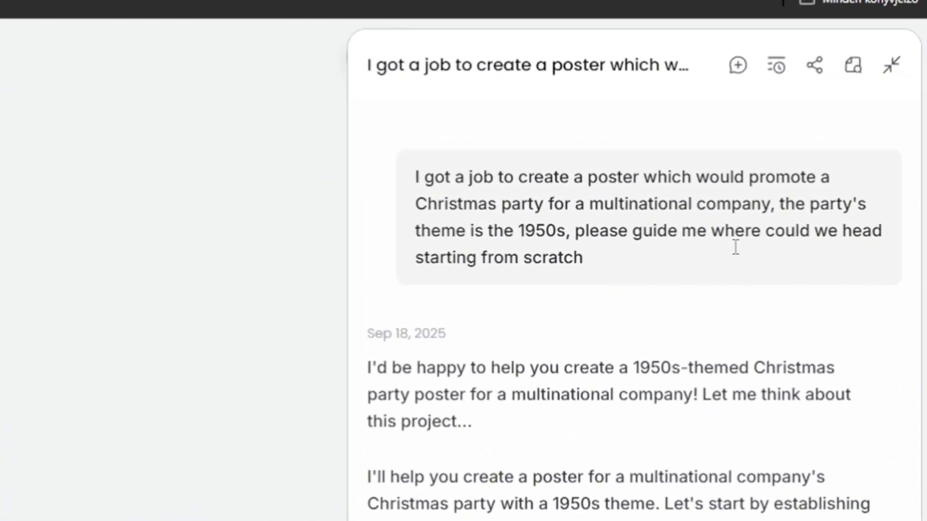
{"action": "scroll", "coordinate": [606, 270], "scroll_direction": "down", "scroll_amount": 3}
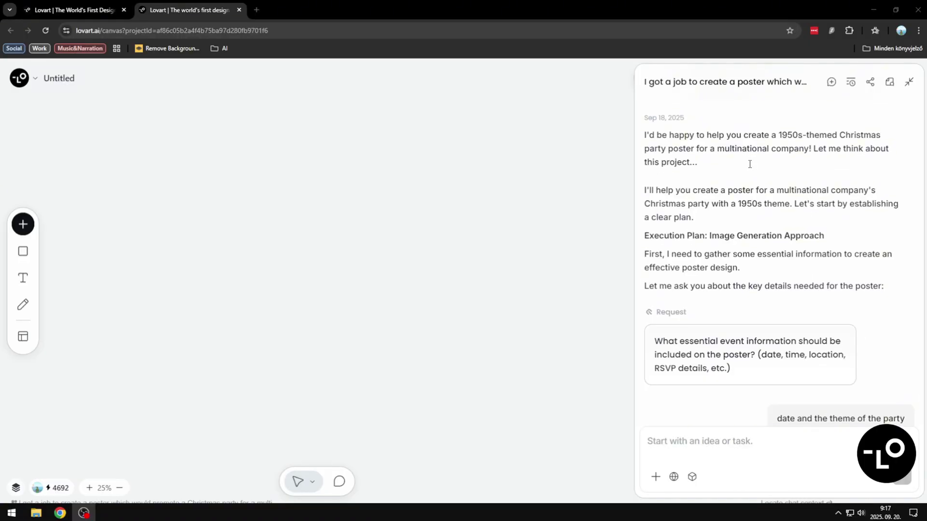
{"action": "scroll", "coordinate": [750, 163], "scroll_direction": "down", "scroll_amount": 1}
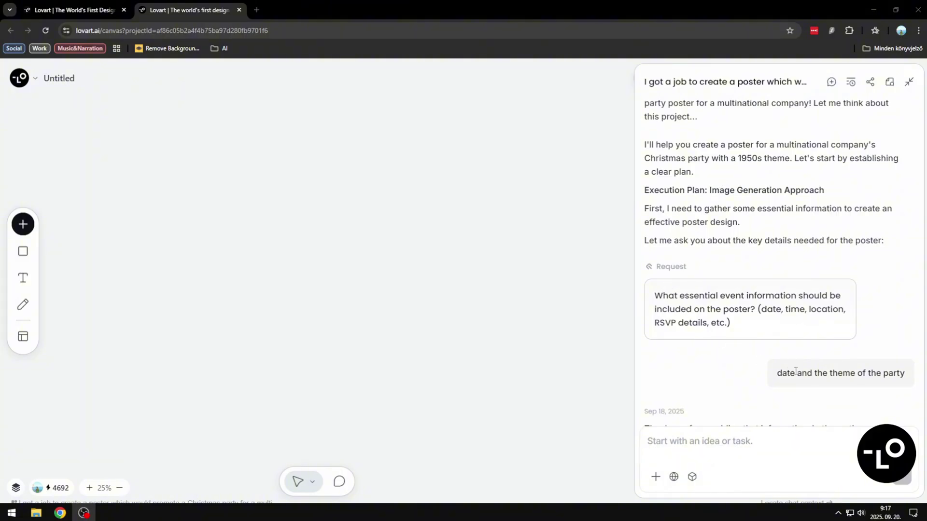
{"action": "scroll", "coordinate": [905, 372], "scroll_direction": "down", "scroll_amount": 1}
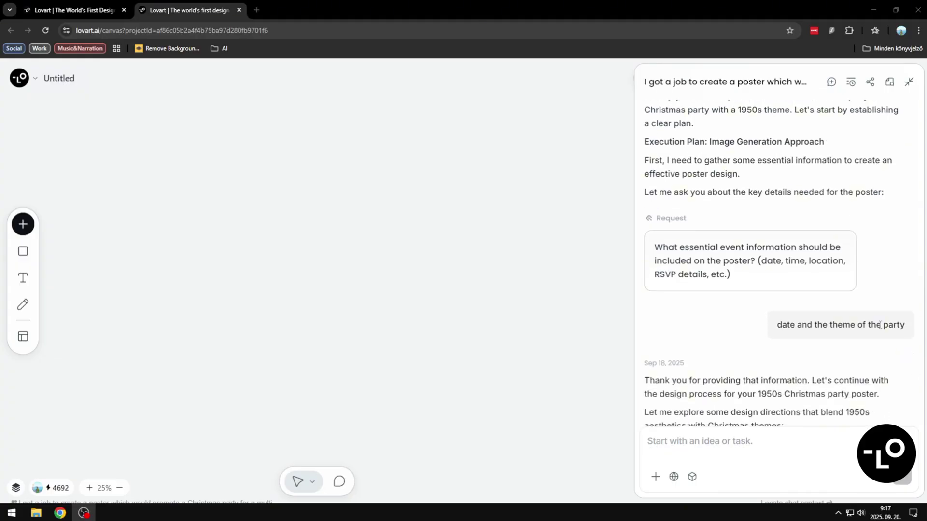
{"action": "scroll", "coordinate": [792, 278], "scroll_direction": "down", "scroll_amount": 1}
{"action": "scroll", "coordinate": [792, 277], "scroll_direction": "down", "scroll_amount": 1}
{"action": "scroll", "coordinate": [792, 278], "scroll_direction": "down", "scroll_amount": 2}
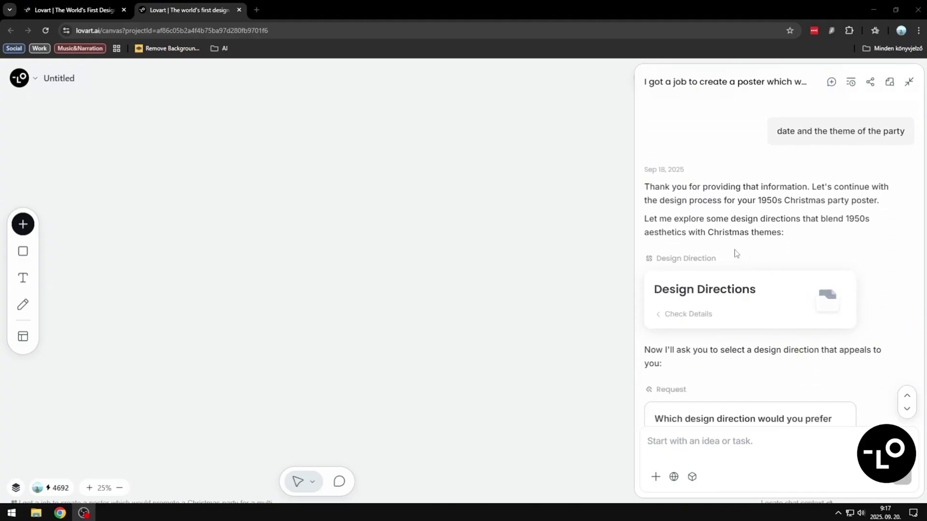
{"action": "scroll", "coordinate": [830, 190], "scroll_direction": "up", "scroll_amount": 1}
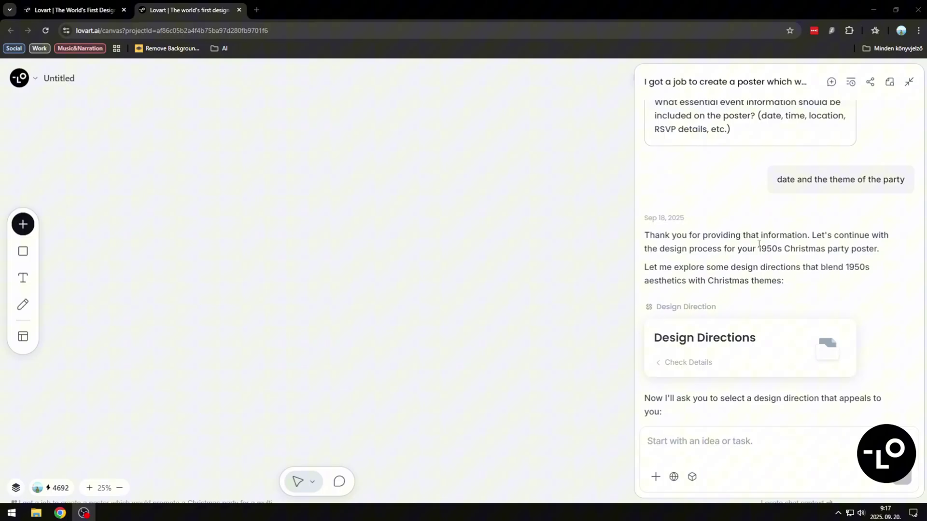
{"action": "scroll", "coordinate": [758, 242], "scroll_direction": "down", "scroll_amount": 1}
{"action": "scroll", "coordinate": [758, 243], "scroll_direction": "down", "scroll_amount": 1}
{"action": "scroll", "coordinate": [758, 241], "scroll_direction": "down", "scroll_amount": 1}
{"action": "scroll", "coordinate": [755, 239], "scroll_direction": "down", "scroll_amount": 1}
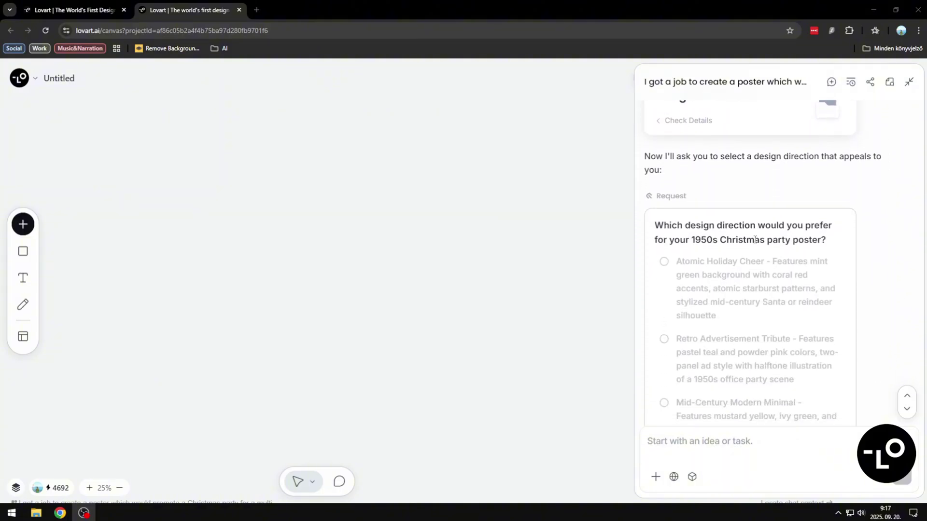
{"action": "scroll", "coordinate": [755, 239], "scroll_direction": "down", "scroll_amount": 1}
{"action": "scroll", "coordinate": [745, 189], "scroll_direction": "down", "scroll_amount": 1}
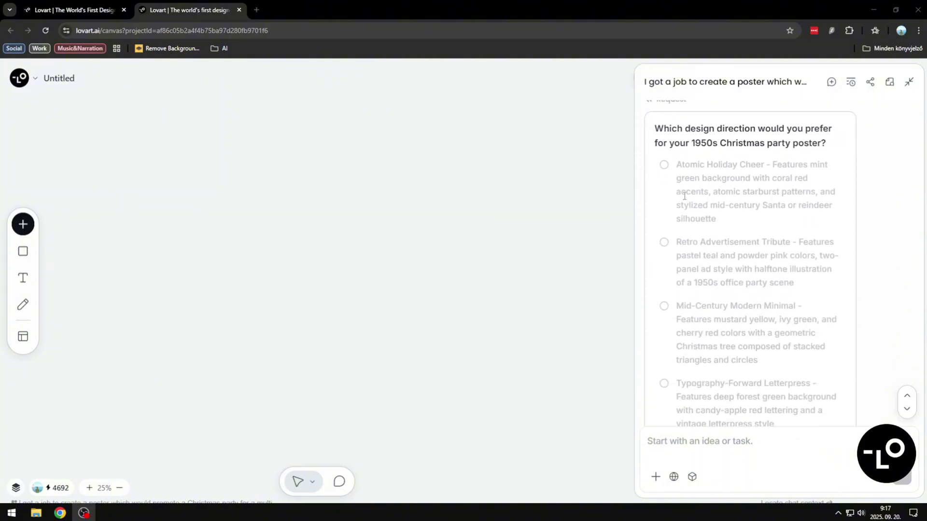
{"action": "scroll", "coordinate": [709, 206], "scroll_direction": "down", "scroll_amount": 1}
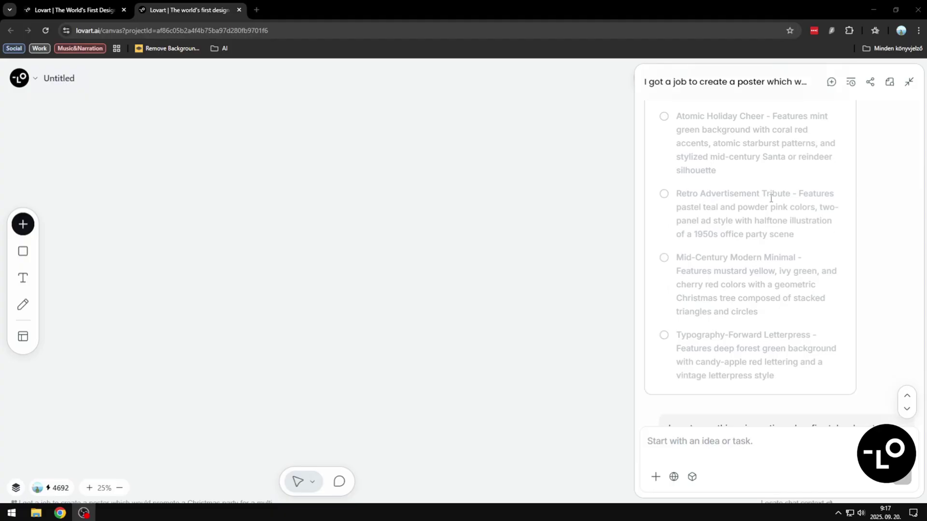
{"action": "scroll", "coordinate": [730, 236], "scroll_direction": "down", "scroll_amount": 1}
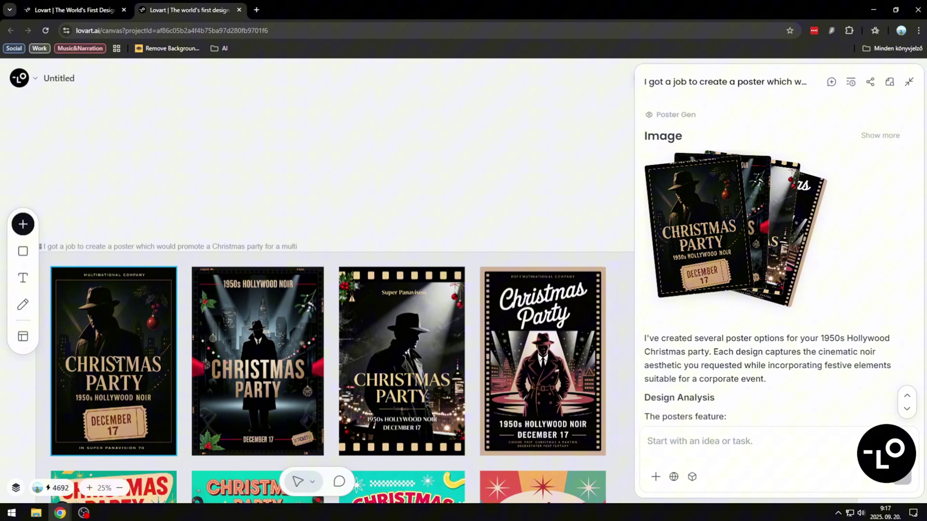
Preview each of the four noir Christmas party posters enlarged.
{"action": "left_click", "coordinate": [672, 191]}
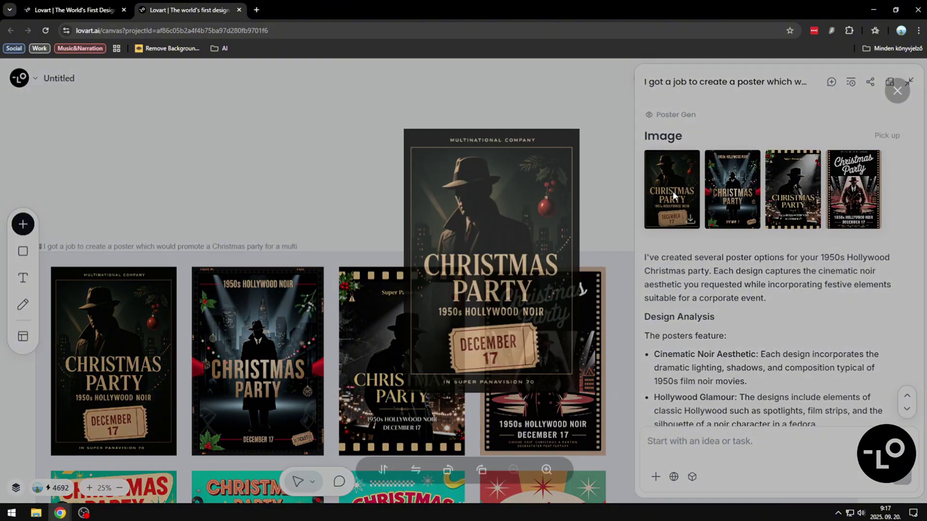
{"action": "left_click", "coordinate": [712, 178]}
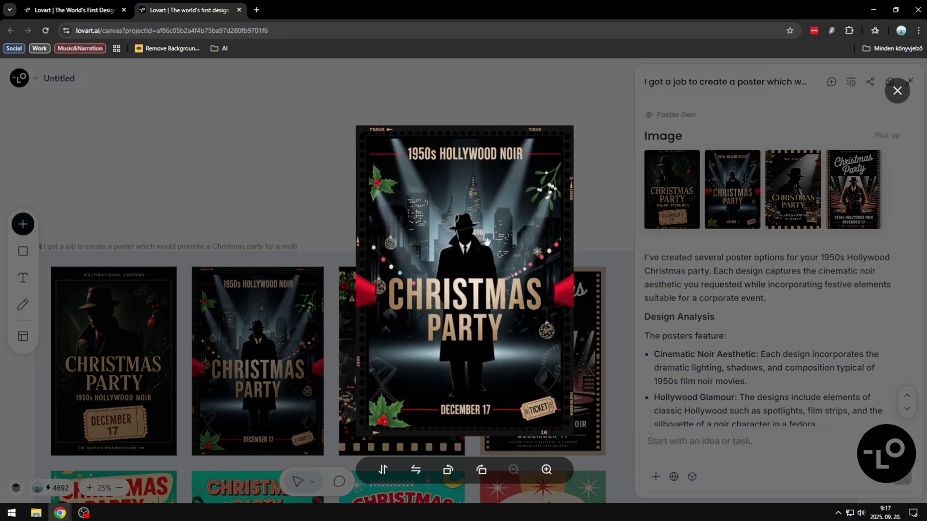
{"action": "left_click", "coordinate": [660, 205]}
{"action": "left_click", "coordinate": [792, 190]}
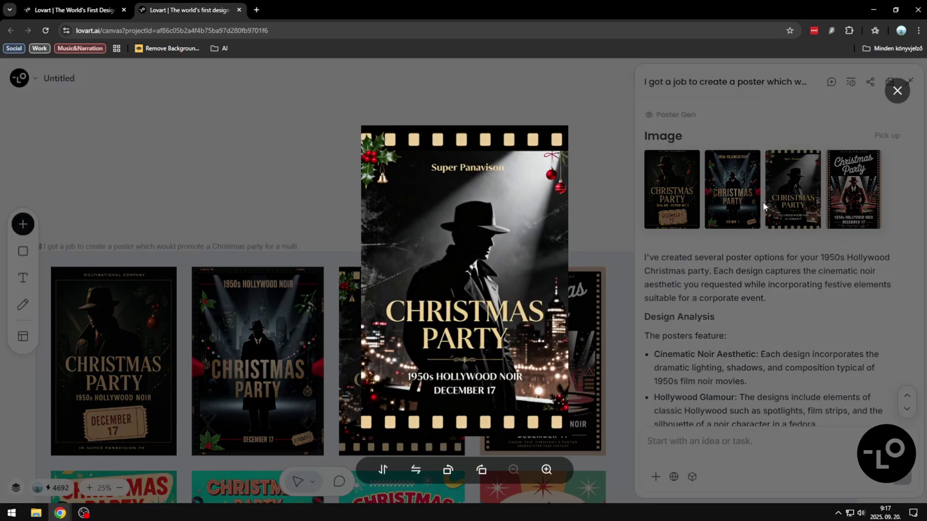
{"action": "key", "text": "Escape"}
{"action": "left_click", "coordinate": [853, 190]}
{"action": "key", "text": "Escape"}
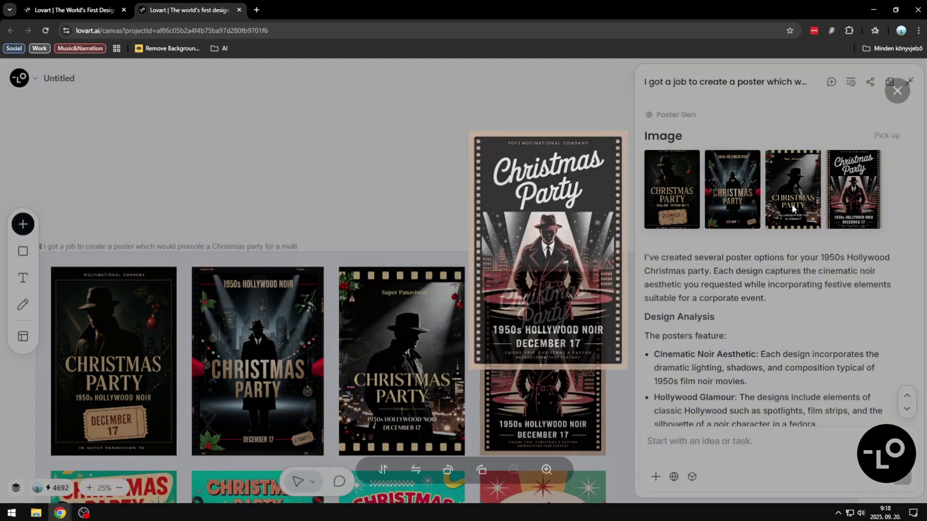
{"action": "scroll", "coordinate": [790, 241], "scroll_direction": "down", "scroll_amount": 3}
{"action": "scroll", "coordinate": [792, 236], "scroll_direction": "down", "scroll_amount": 3}
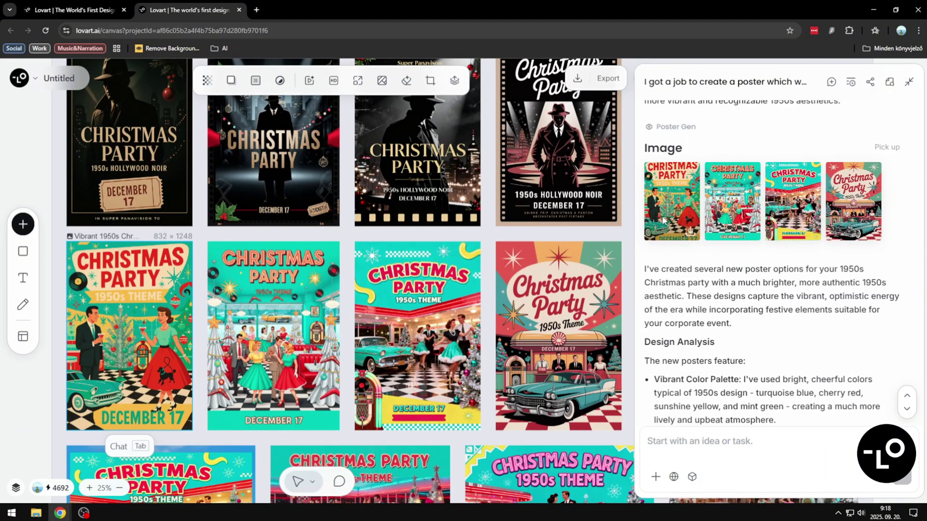
Preview the bright 1950s posters, including the diner and car-and-jukebox scenes, then close.
{"action": "left_click", "coordinate": [675, 199]}
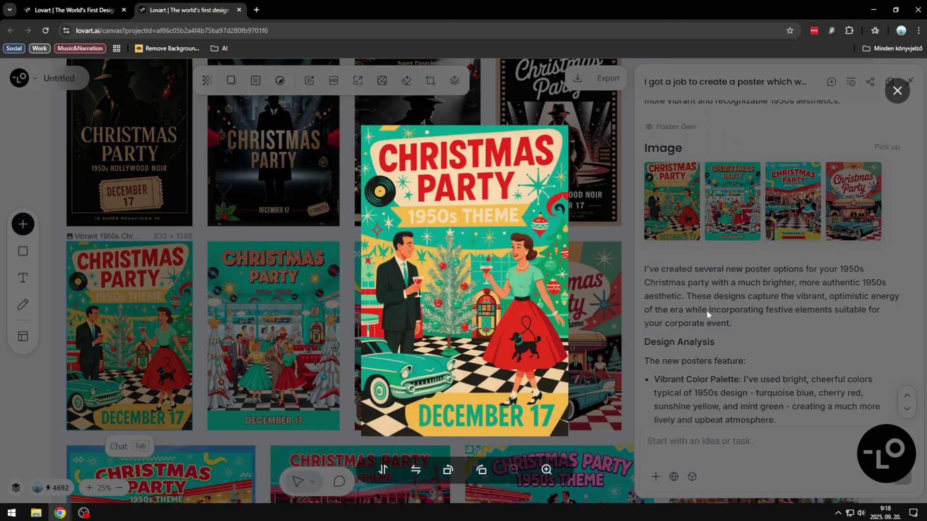
{"action": "left_click", "coordinate": [701, 267]}
{"action": "left_click", "coordinate": [733, 193]}
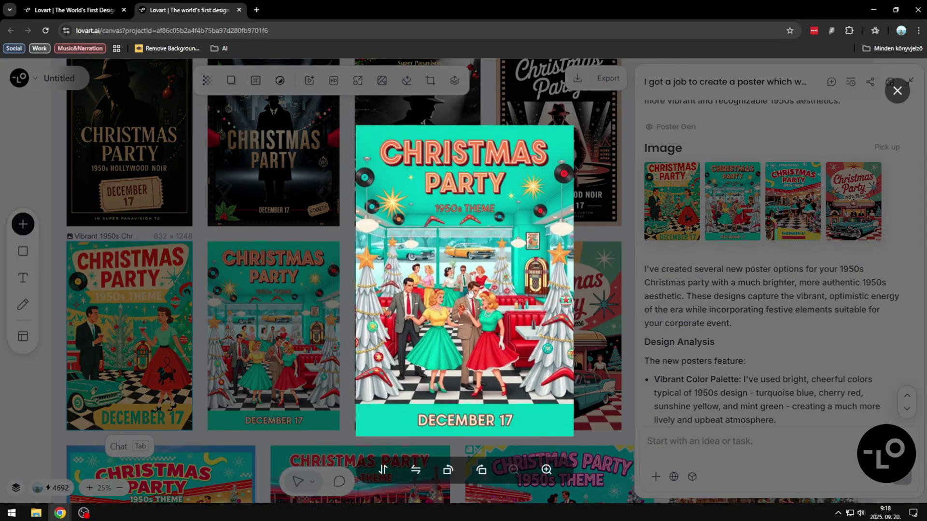
{"action": "left_click", "coordinate": [826, 245]}
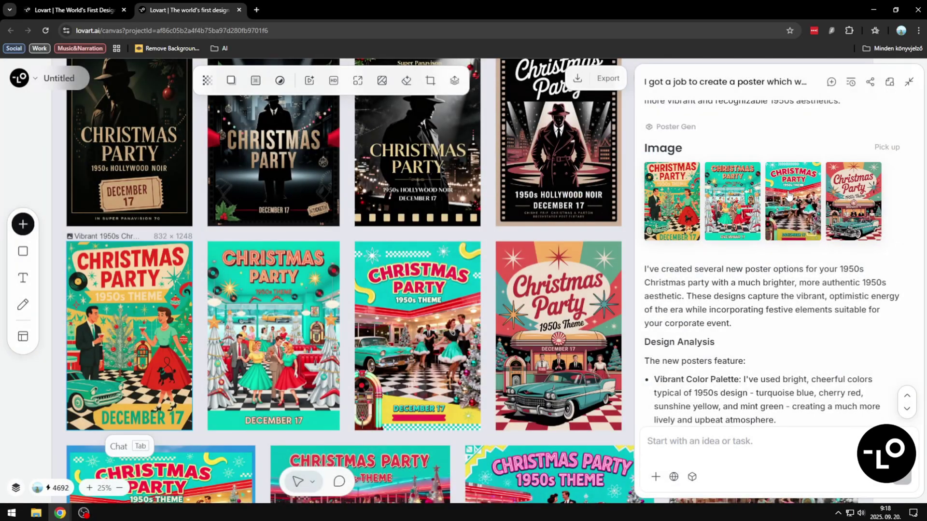
{"action": "left_click", "coordinate": [790, 206]}
{"action": "scroll", "coordinate": [481, 290], "scroll_direction": "up", "scroll_amount": 2}
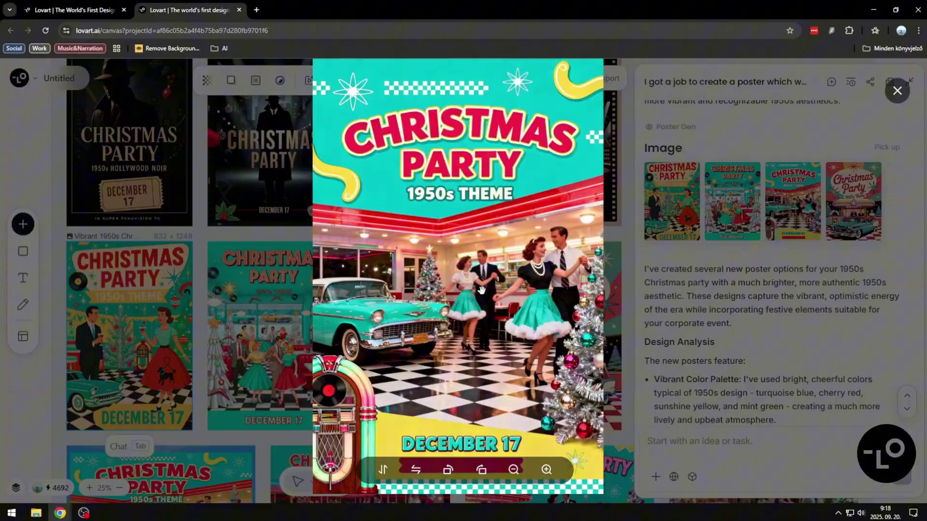
{"action": "scroll", "coordinate": [480, 290], "scroll_direction": "up", "scroll_amount": 2}
{"action": "scroll", "coordinate": [481, 290], "scroll_direction": "up", "scroll_amount": 1}
{"action": "scroll", "coordinate": [482, 288], "scroll_direction": "down", "scroll_amount": 3}
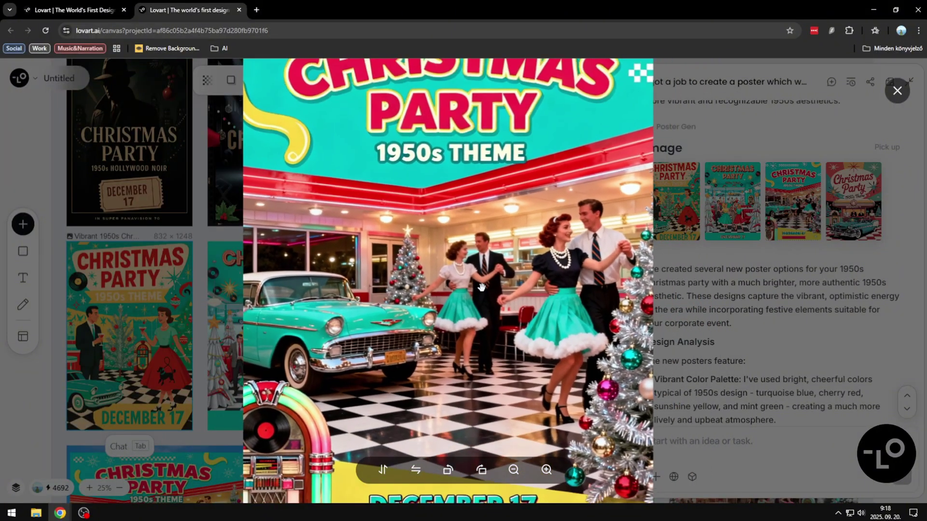
{"action": "scroll", "coordinate": [471, 292], "scroll_direction": "down", "scroll_amount": 1}
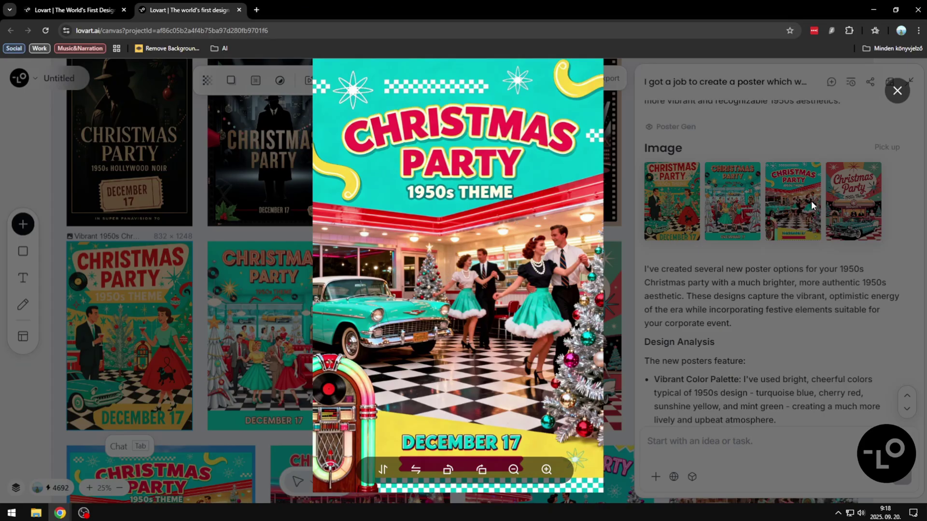
{"action": "left_click", "coordinate": [778, 208]}
{"action": "left_click", "coordinate": [862, 197]}
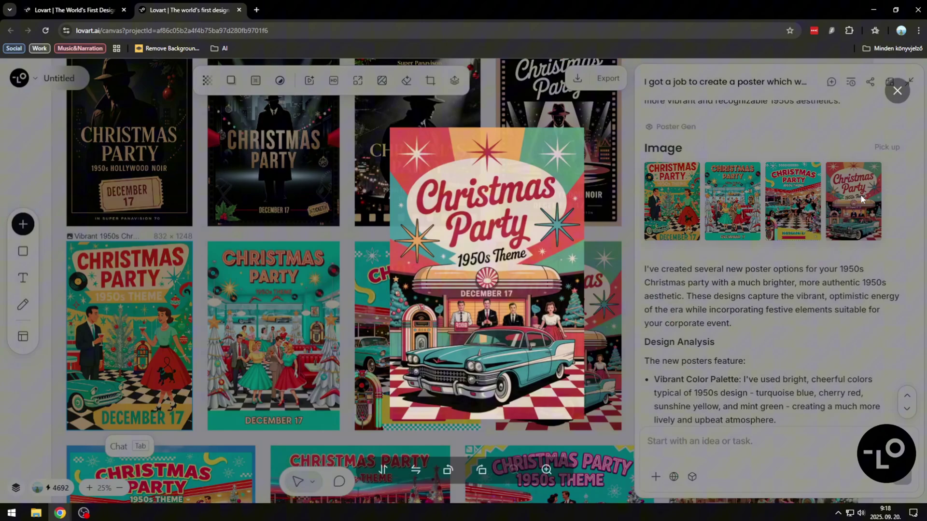
{"action": "scroll", "coordinate": [459, 305], "scroll_direction": "up", "scroll_amount": 2}
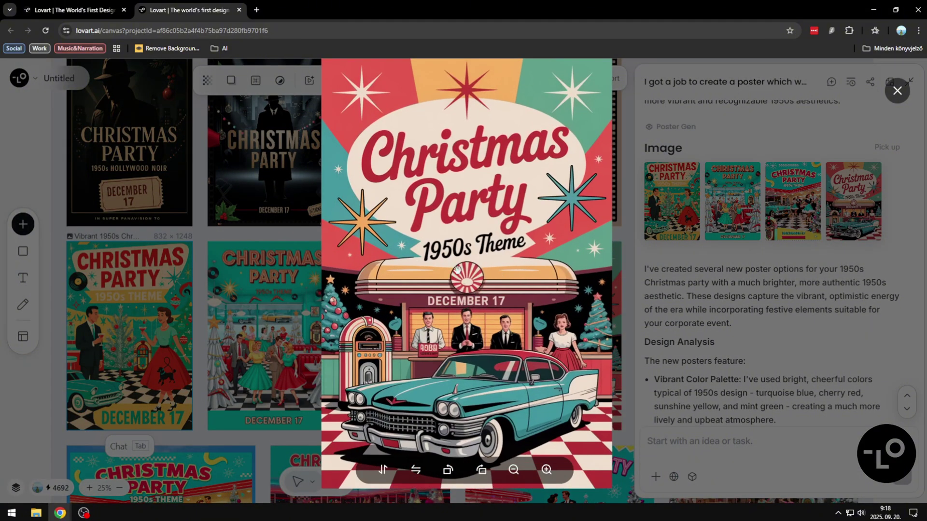
{"action": "scroll", "coordinate": [458, 233], "scroll_direction": "down", "scroll_amount": 2}
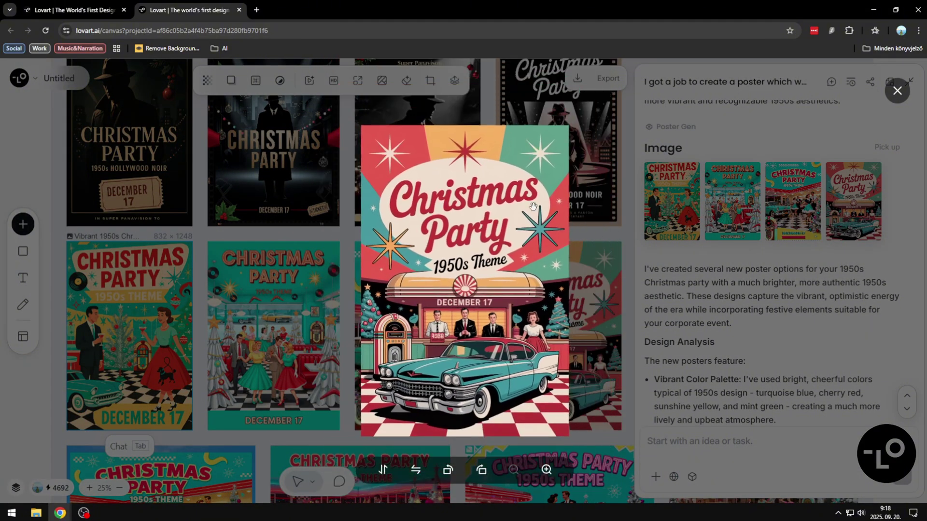
{"action": "left_click", "coordinate": [705, 205]}
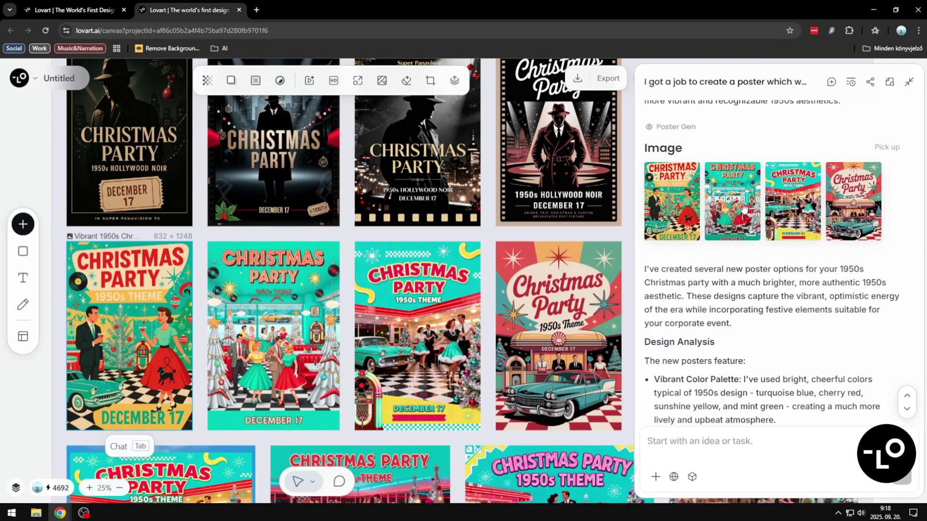
{"action": "scroll", "coordinate": [743, 209], "scroll_direction": "down", "scroll_amount": 2}
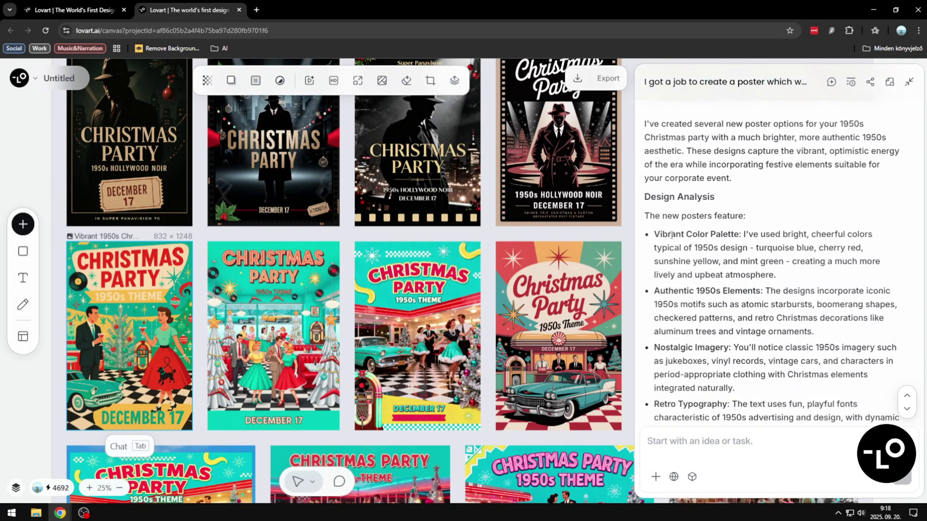
{"action": "scroll", "coordinate": [728, 232], "scroll_direction": "down", "scroll_amount": 3}
{"action": "scroll", "coordinate": [746, 220], "scroll_direction": "down", "scroll_amount": 3}
{"action": "scroll", "coordinate": [760, 214], "scroll_direction": "down", "scroll_amount": 2}
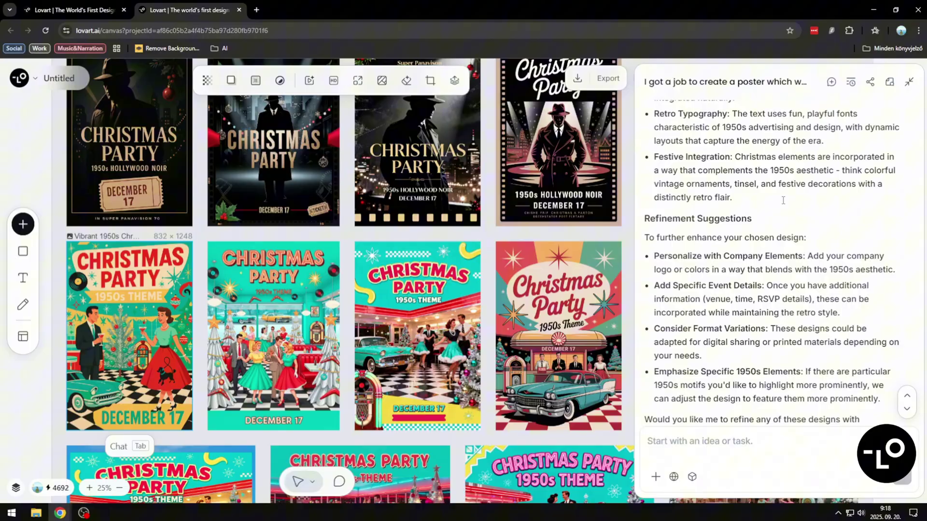
{"action": "scroll", "coordinate": [771, 209], "scroll_direction": "down", "scroll_amount": 3}
{"action": "scroll", "coordinate": [772, 209], "scroll_direction": "down", "scroll_amount": 1}
{"action": "scroll", "coordinate": [772, 209], "scroll_direction": "down", "scroll_amount": 1}
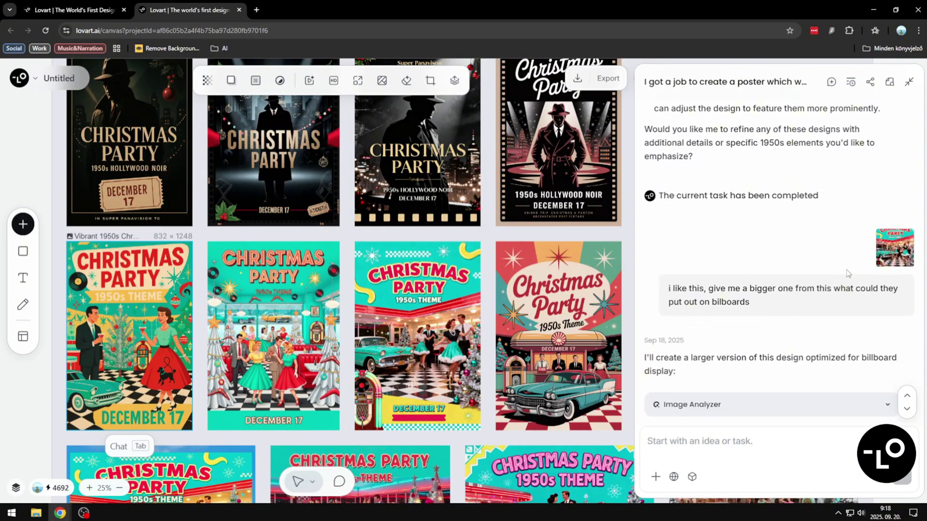
{"action": "scroll", "coordinate": [508, 272], "scroll_direction": "down", "scroll_amount": 1}
{"action": "scroll", "coordinate": [508, 273], "scroll_direction": "down", "scroll_amount": 1}
{"action": "scroll", "coordinate": [508, 272], "scroll_direction": "down", "scroll_amount": 1}
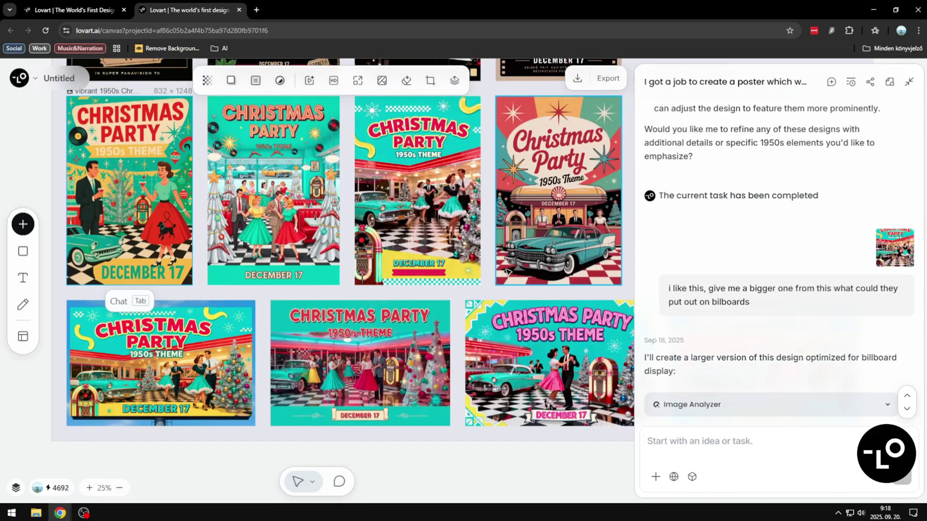
{"action": "scroll", "coordinate": [509, 272], "scroll_direction": "down", "scroll_amount": 1}
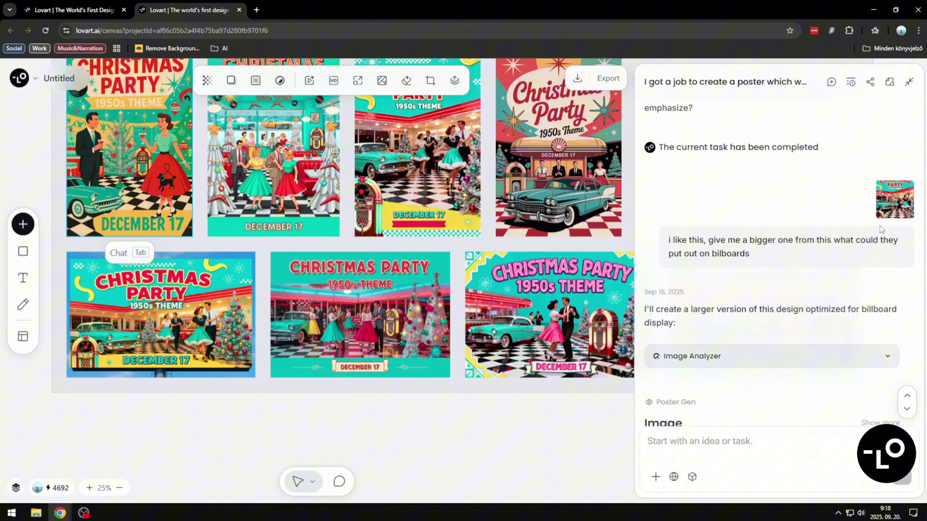
{"action": "scroll", "coordinate": [815, 265], "scroll_direction": "down", "scroll_amount": 2}
{"action": "scroll", "coordinate": [815, 265], "scroll_direction": "down", "scroll_amount": 3}
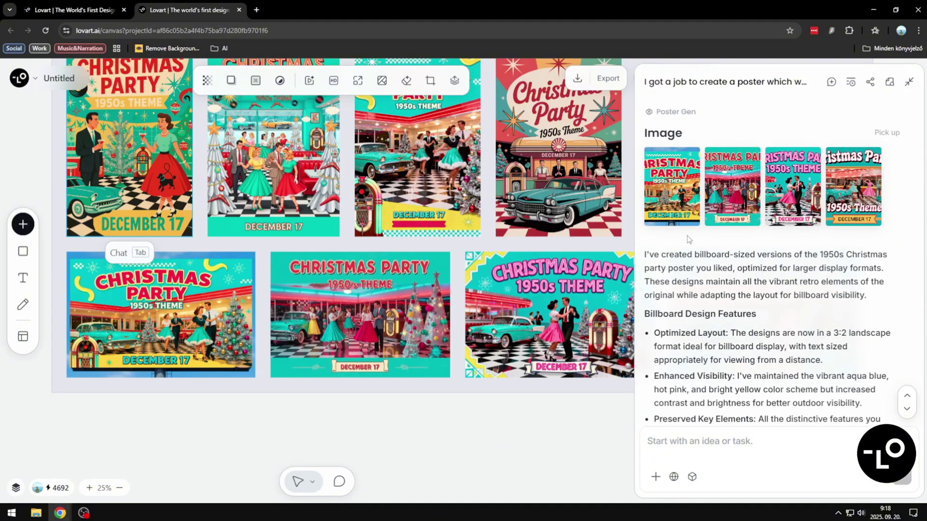
Preview the first, second and third billboard versions of the Christmas poster.
{"action": "left_click", "coordinate": [650, 210]}
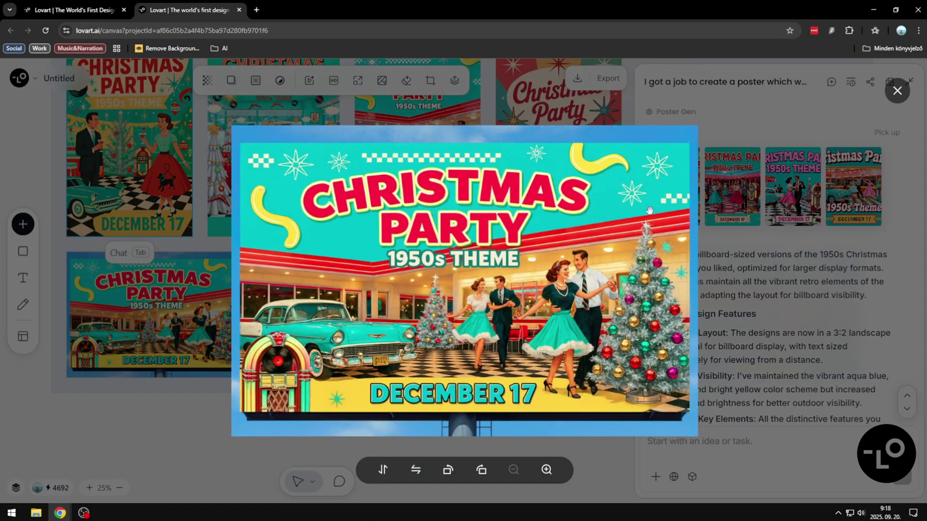
{"action": "left_click", "coordinate": [760, 212]}
{"action": "left_click", "coordinate": [726, 183]}
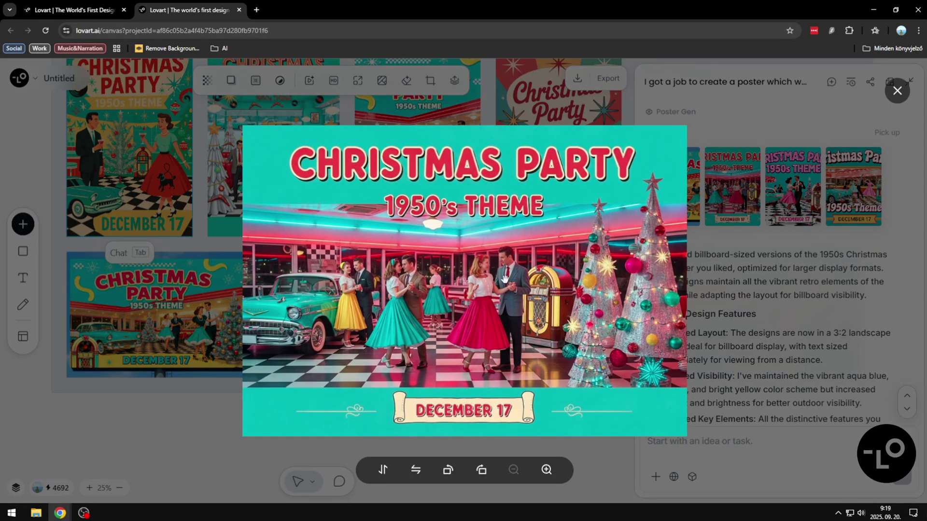
{"action": "left_click", "coordinate": [801, 242]}
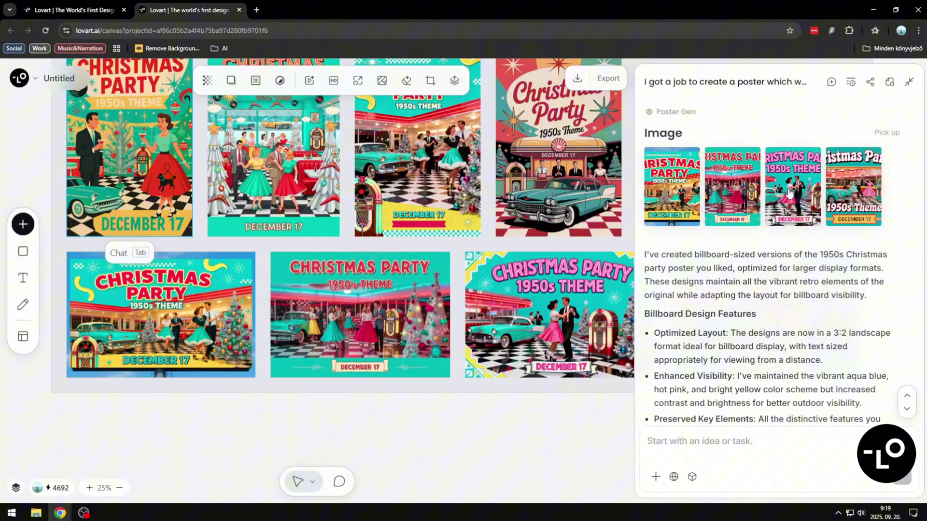
{"action": "left_click", "coordinate": [787, 179]}
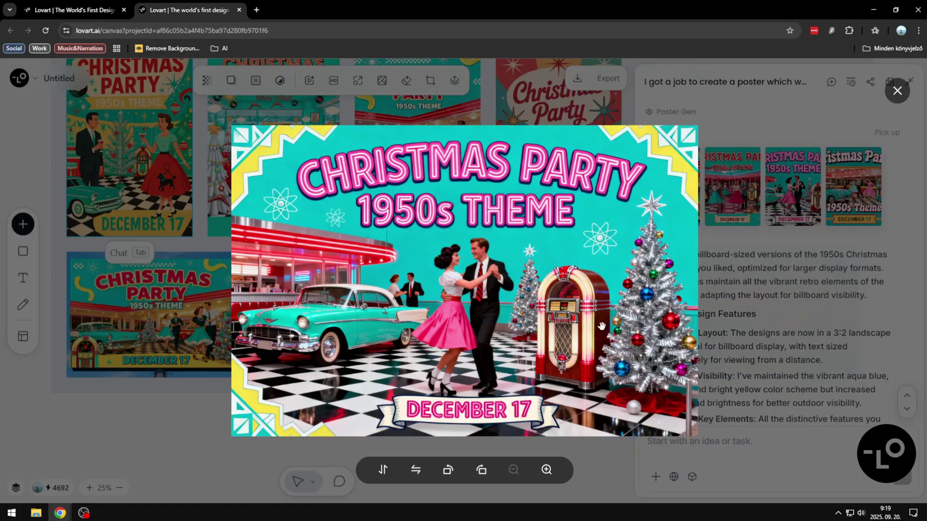
{"action": "left_click", "coordinate": [834, 237]}
{"action": "left_click", "coordinate": [847, 177]}
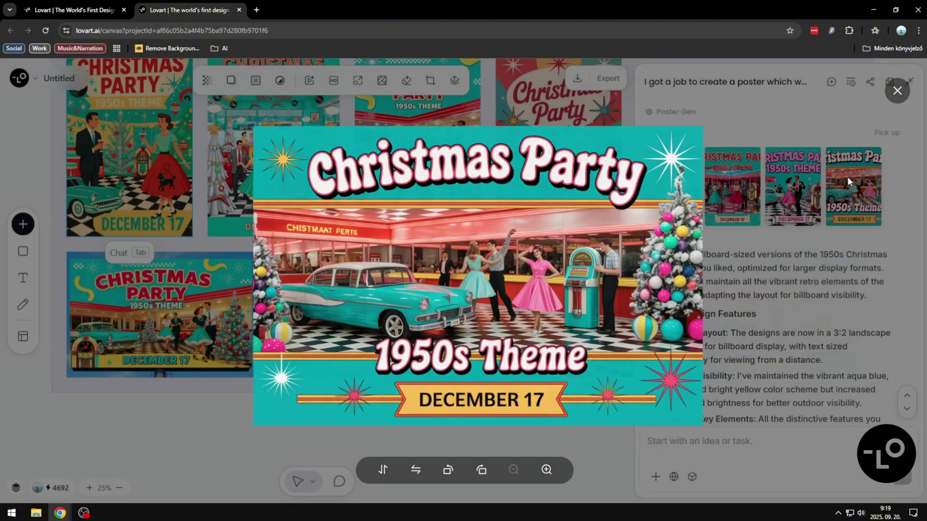
Reopen the atom-themed billboard and other billboard versions enlarged, closing each preview.
{"action": "left_click", "coordinate": [847, 177]}
{"action": "double_click", "coordinate": [451, 249]}
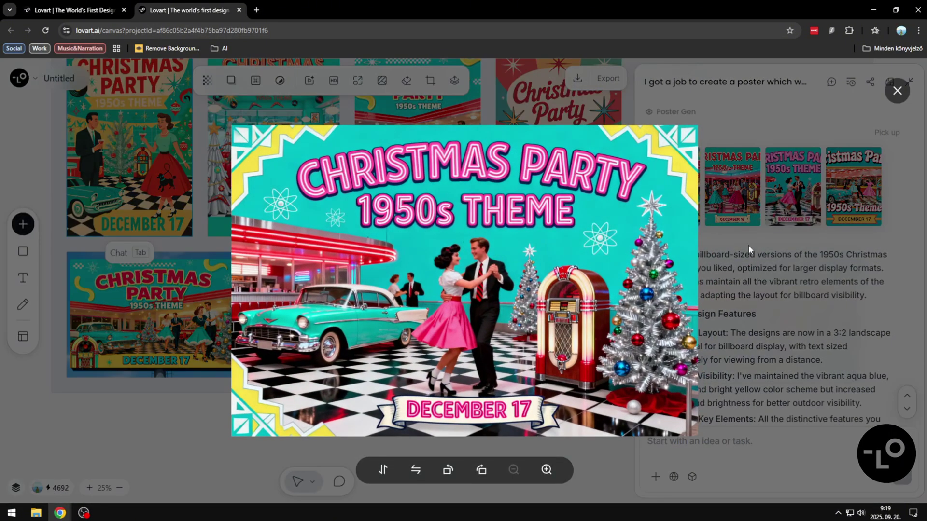
{"action": "left_click", "coordinate": [767, 241]}
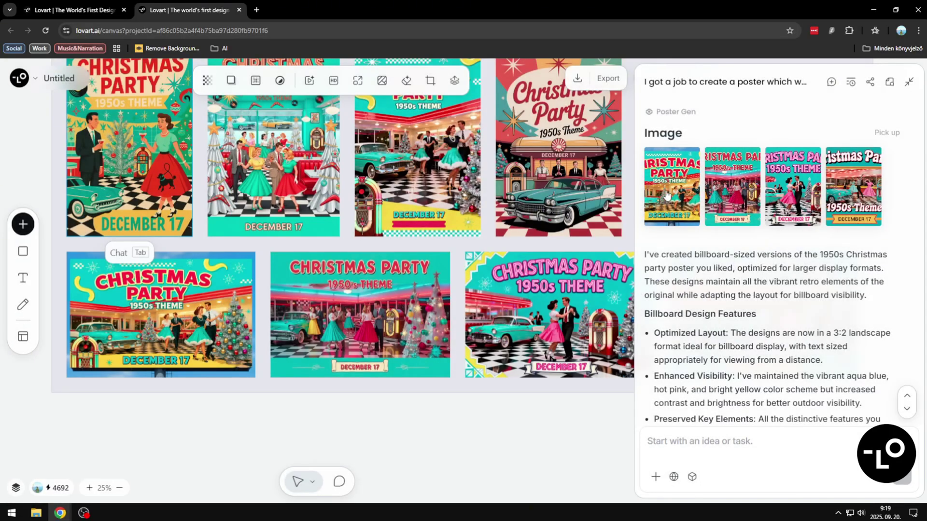
{"action": "double_click", "coordinate": [500, 303]}
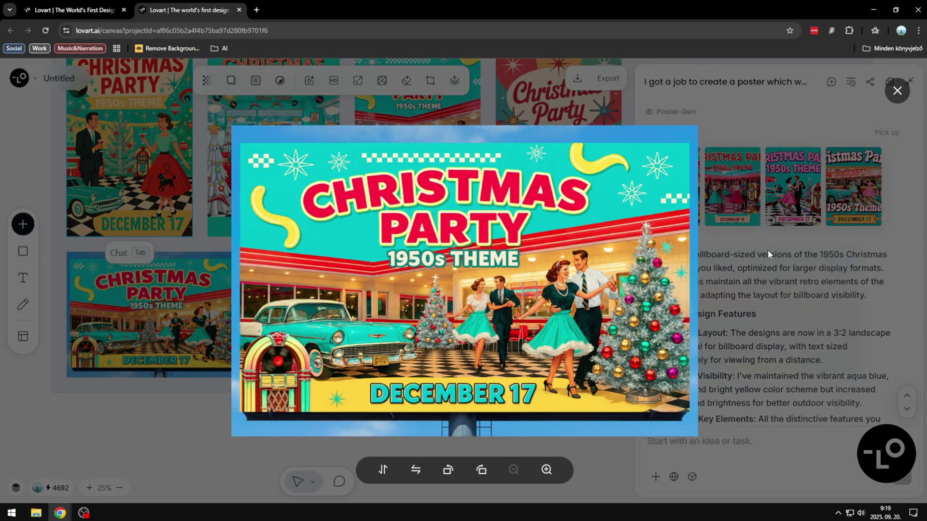
{"action": "left_click", "coordinate": [768, 250]}
{"action": "double_click", "coordinate": [452, 293]}
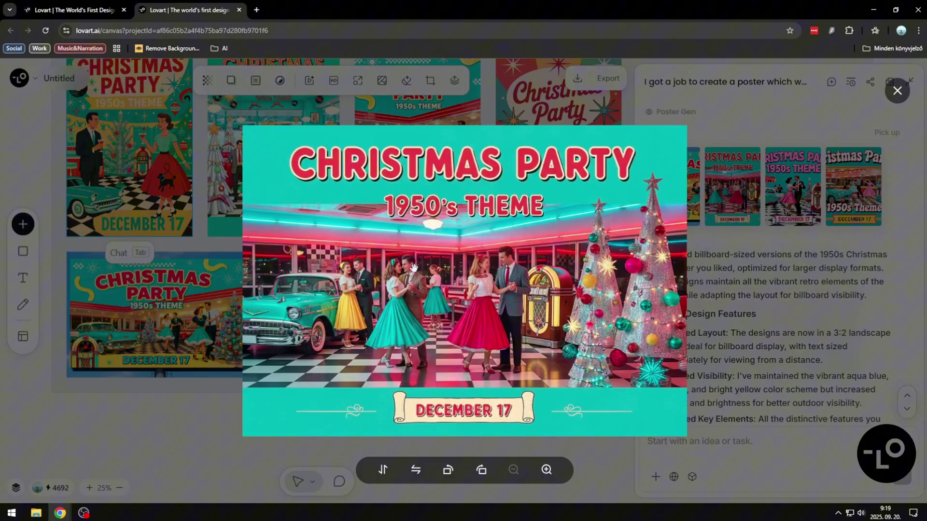
{"action": "left_click", "coordinate": [748, 269]}
{"action": "scroll", "coordinate": [761, 268], "scroll_direction": "down", "scroll_amount": 2}
{"action": "scroll", "coordinate": [768, 266], "scroll_direction": "down", "scroll_amount": 3}
{"action": "scroll", "coordinate": [782, 264], "scroll_direction": "down", "scroll_amount": 3}
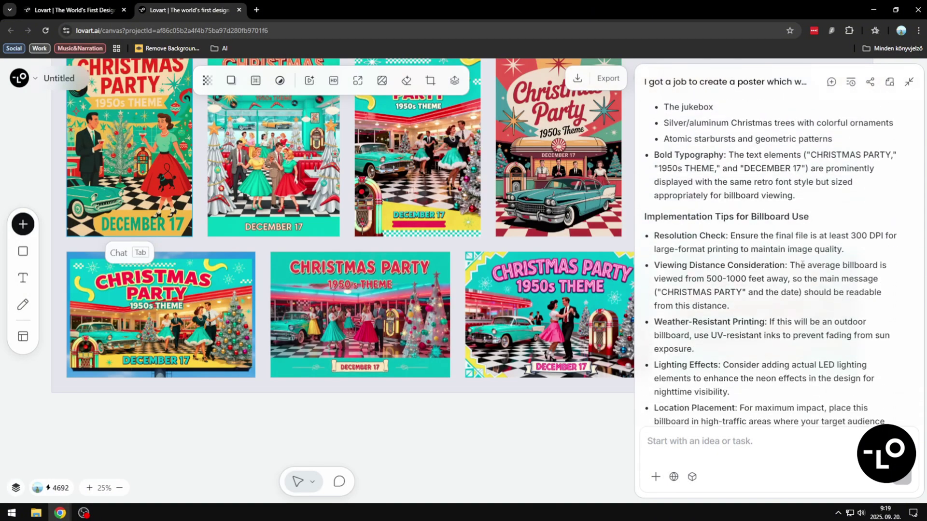
{"action": "scroll", "coordinate": [802, 265], "scroll_direction": "down", "scroll_amount": 3}
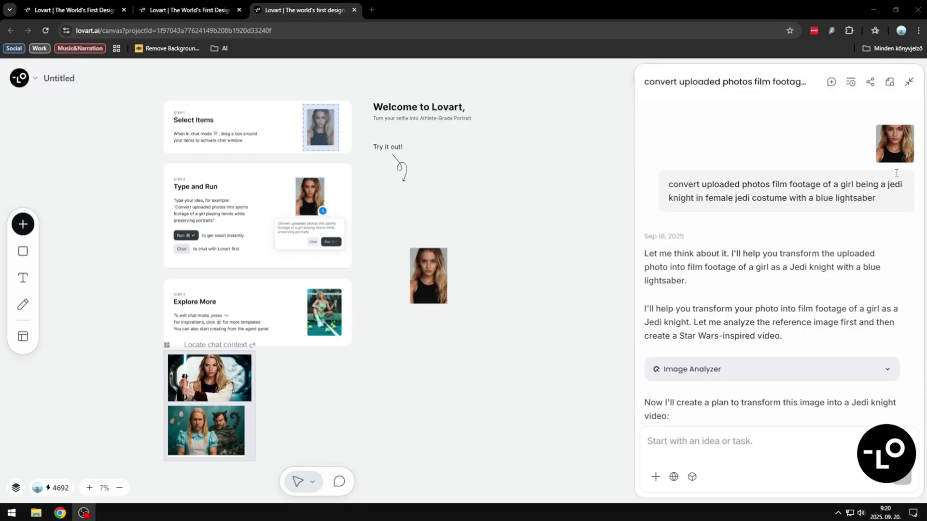
{"action": "scroll", "coordinate": [513, 193], "scroll_direction": "up", "scroll_amount": 1}
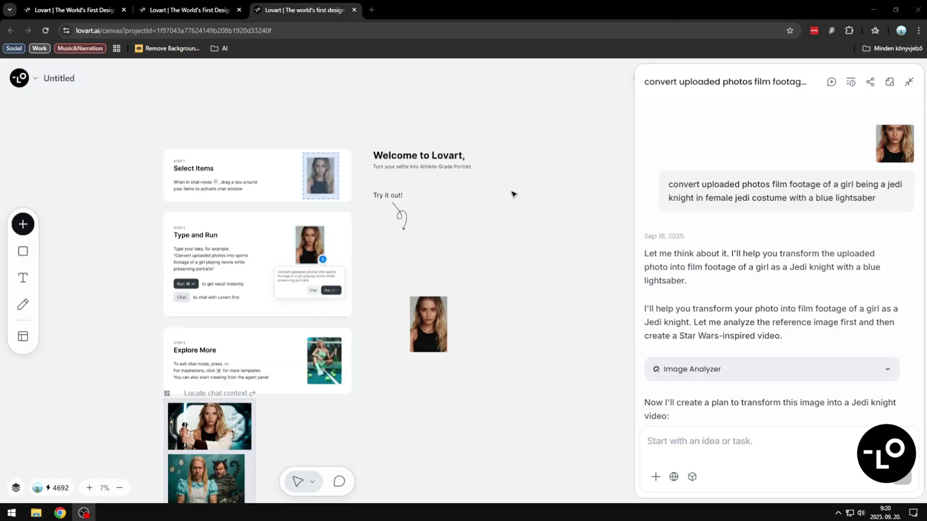
{"action": "scroll", "coordinate": [513, 194], "scroll_direction": "up", "scroll_amount": 1}
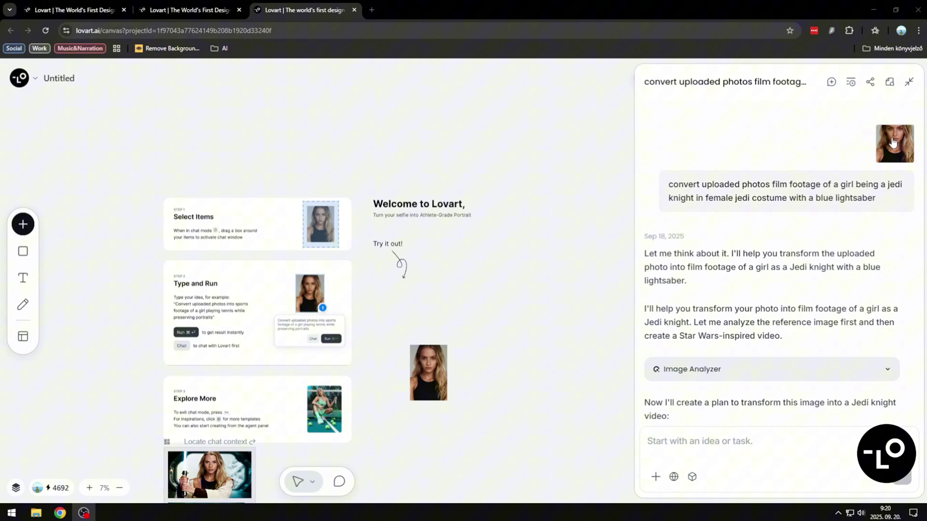
Preview the uploaded reference photo at full size, then close the preview.
{"action": "left_click", "coordinate": [893, 143]}
{"action": "left_click", "coordinate": [654, 223]}
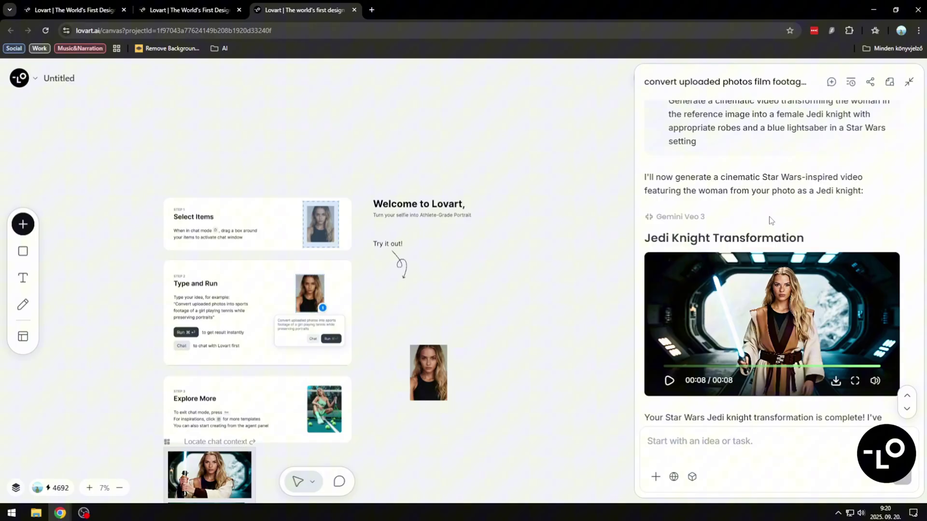
Watch the Jedi Knight Transformation video full screen, replaying it from the start.
{"action": "left_click", "coordinate": [856, 382]}
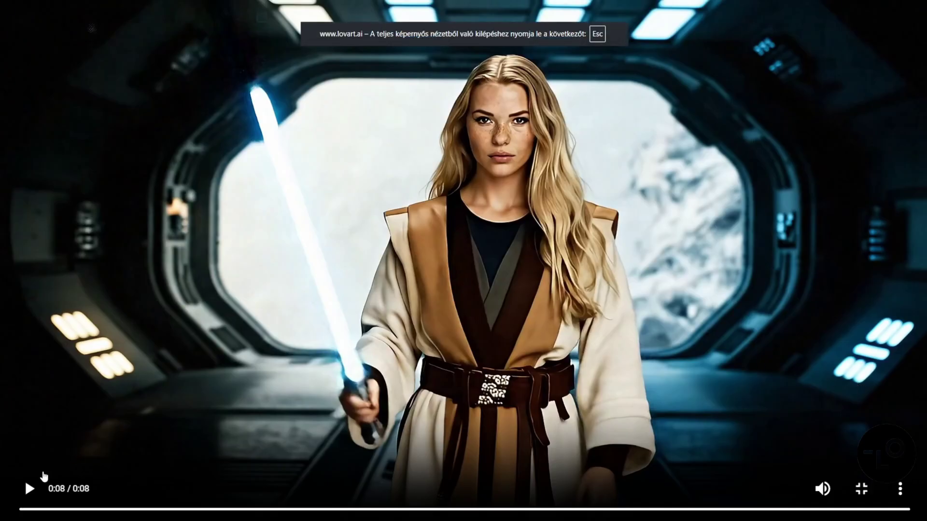
{"action": "left_click", "coordinate": [30, 488]}
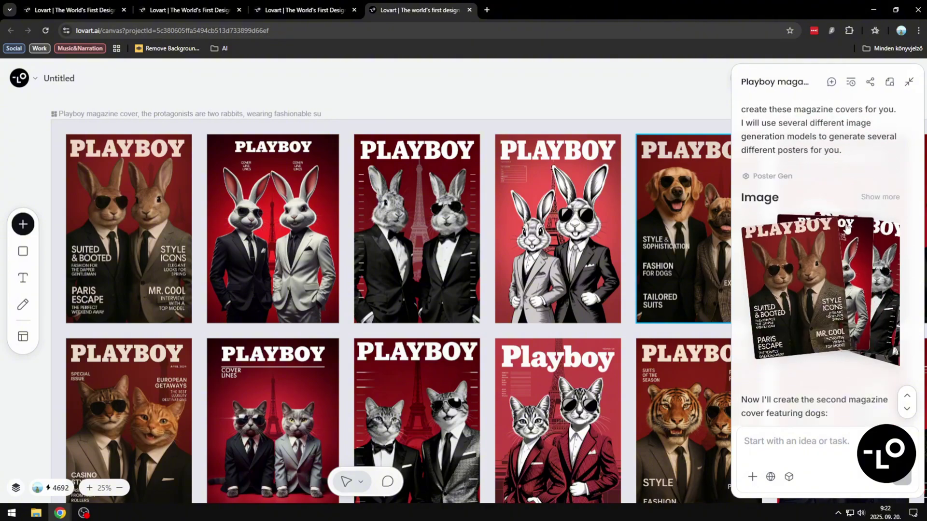
Expand the rabbit and dog cover grids and preview a cover from each.
{"action": "left_click", "coordinate": [782, 282]}
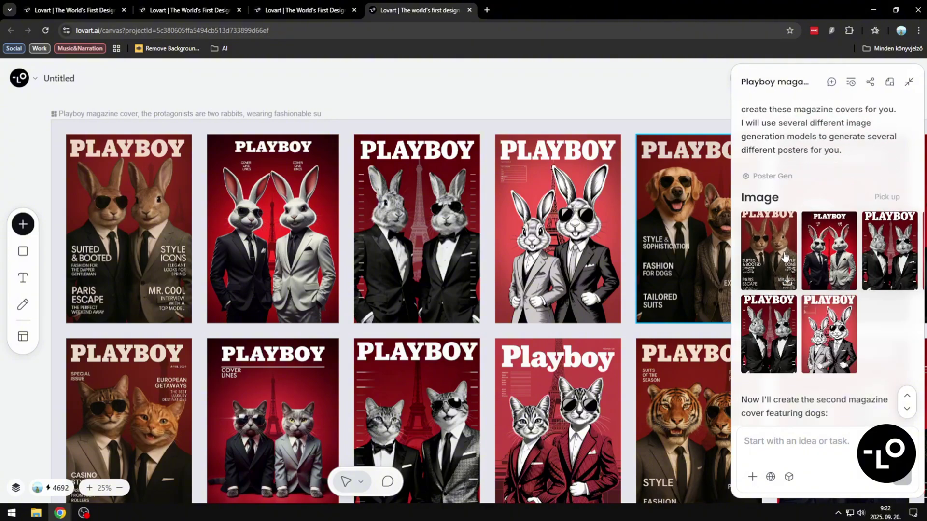
{"action": "left_click", "coordinate": [784, 257]}
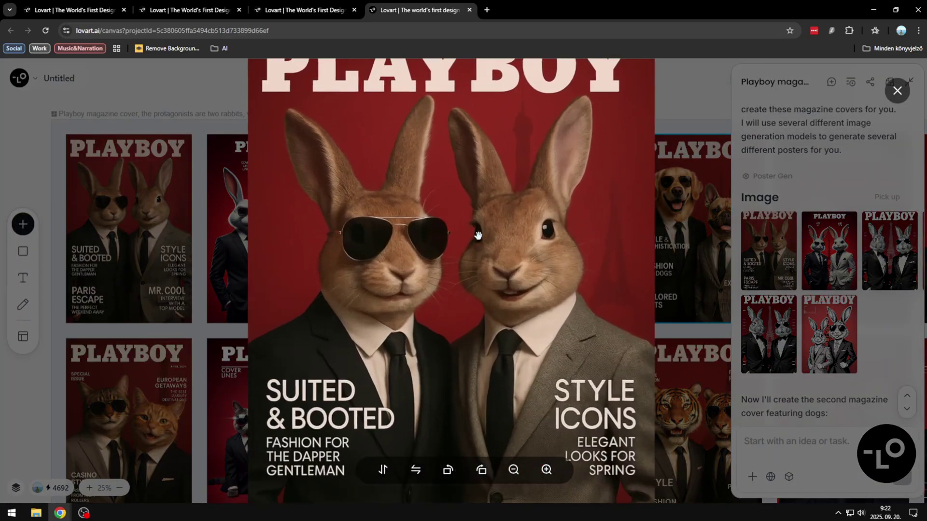
{"action": "scroll", "coordinate": [706, 228], "scroll_direction": "down", "scroll_amount": 3}
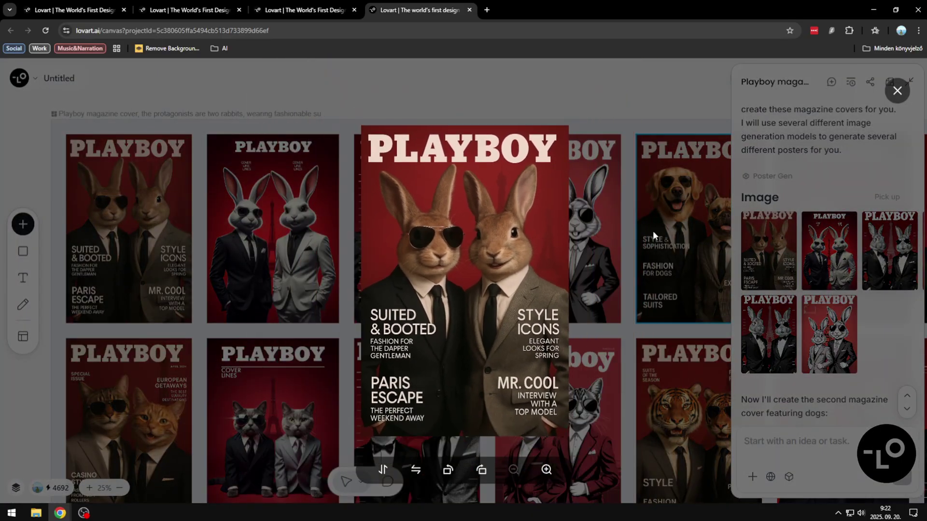
{"action": "left_click", "coordinate": [673, 232]}
{"action": "scroll", "coordinate": [825, 290], "scroll_direction": "down", "scroll_amount": 2}
{"action": "scroll", "coordinate": [826, 290], "scroll_direction": "down", "scroll_amount": 2}
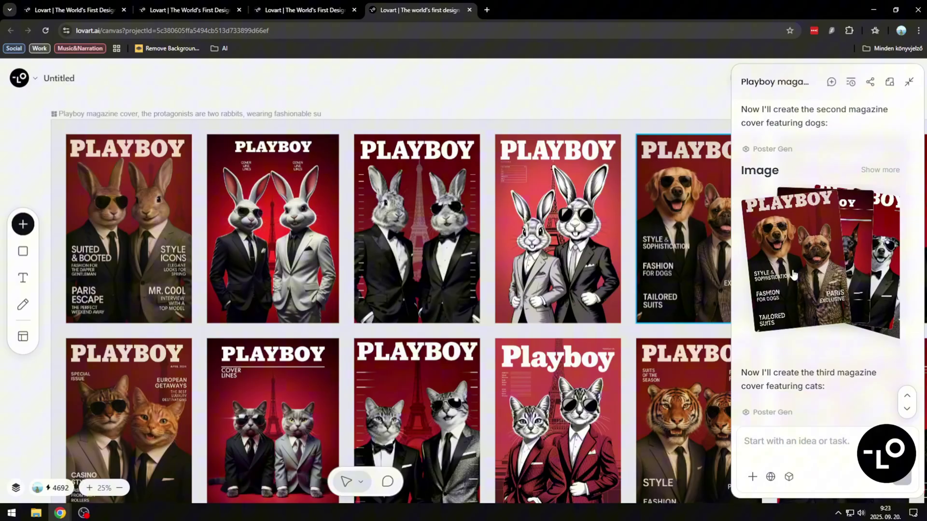
{"action": "left_click", "coordinate": [788, 269]}
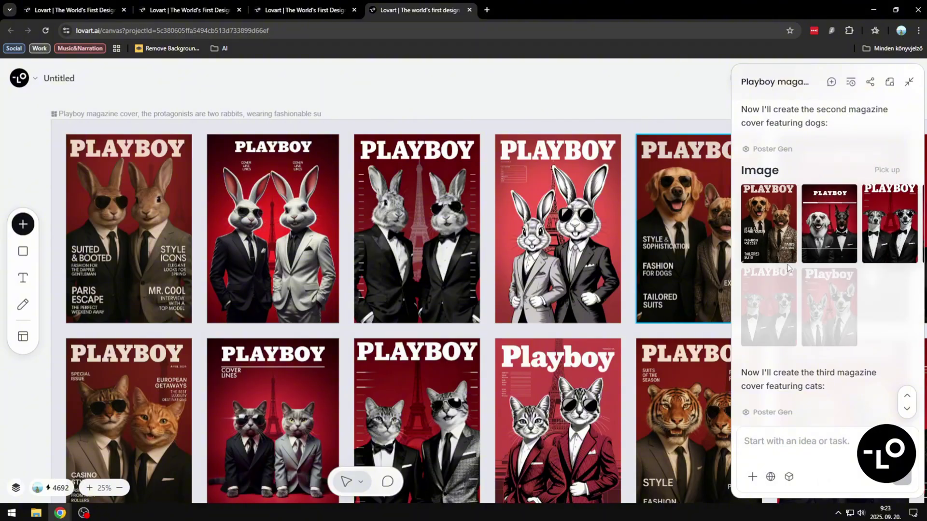
{"action": "left_click", "coordinate": [779, 232]}
{"action": "left_click", "coordinate": [779, 228]}
{"action": "scroll", "coordinate": [779, 227], "scroll_direction": "down", "scroll_amount": 3}
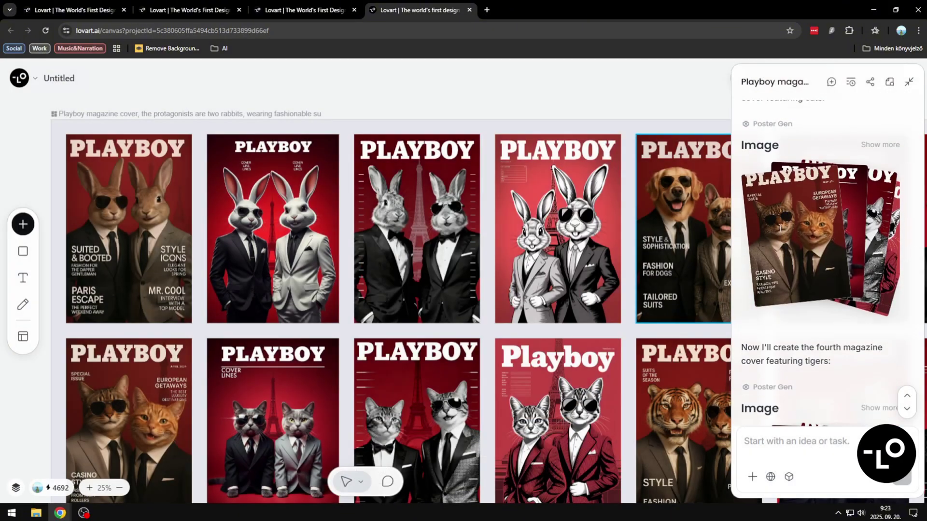
Expand the cat and tiger cover grids and preview a cover from each.
{"action": "left_click", "coordinate": [781, 230]}
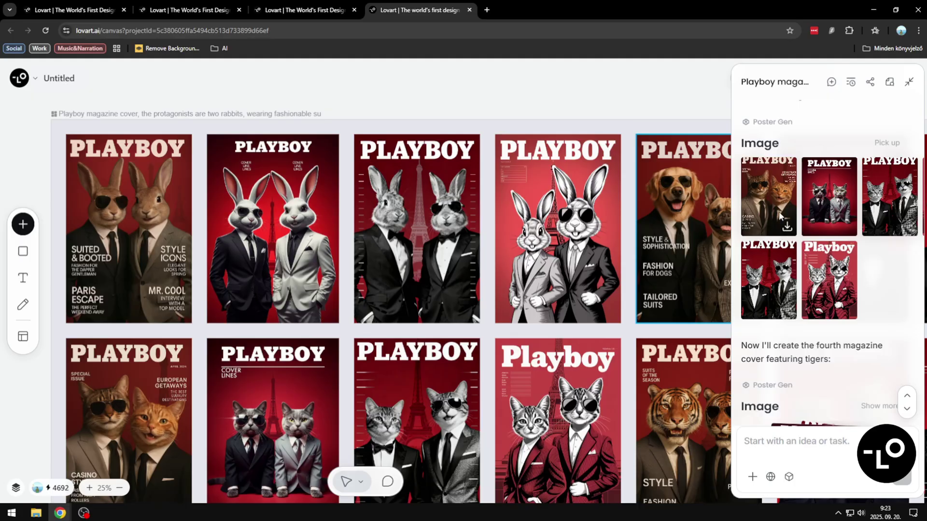
{"action": "left_click", "coordinate": [778, 212]}
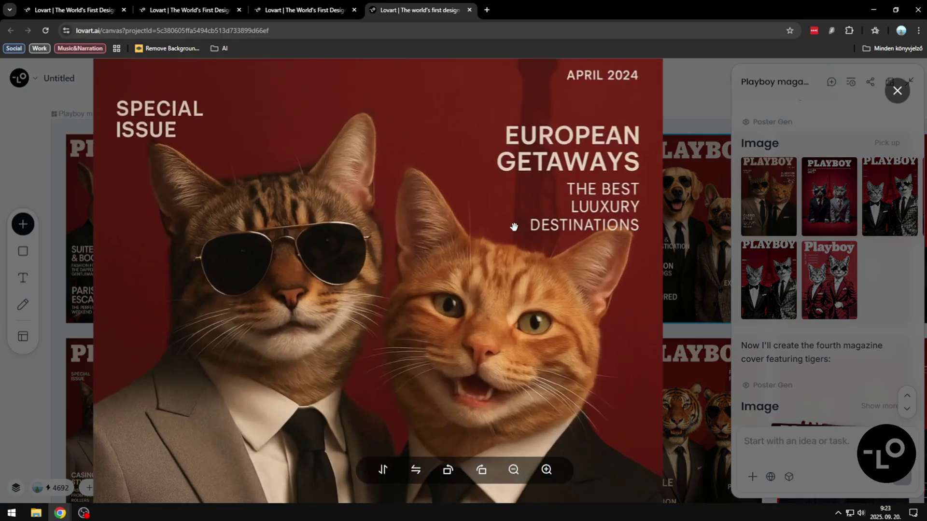
{"action": "scroll", "coordinate": [561, 294], "scroll_direction": "down", "scroll_amount": 3}
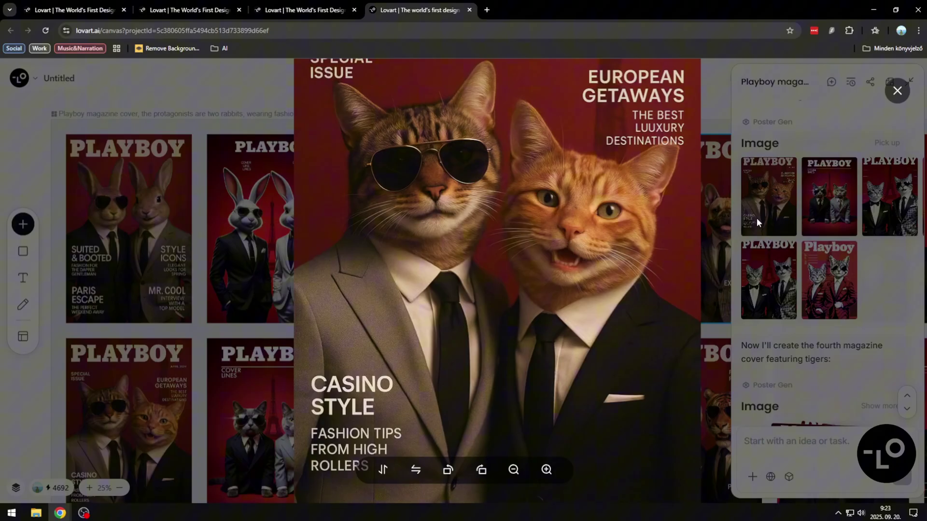
{"action": "left_click", "coordinate": [757, 218]}
{"action": "left_click", "coordinate": [805, 227]}
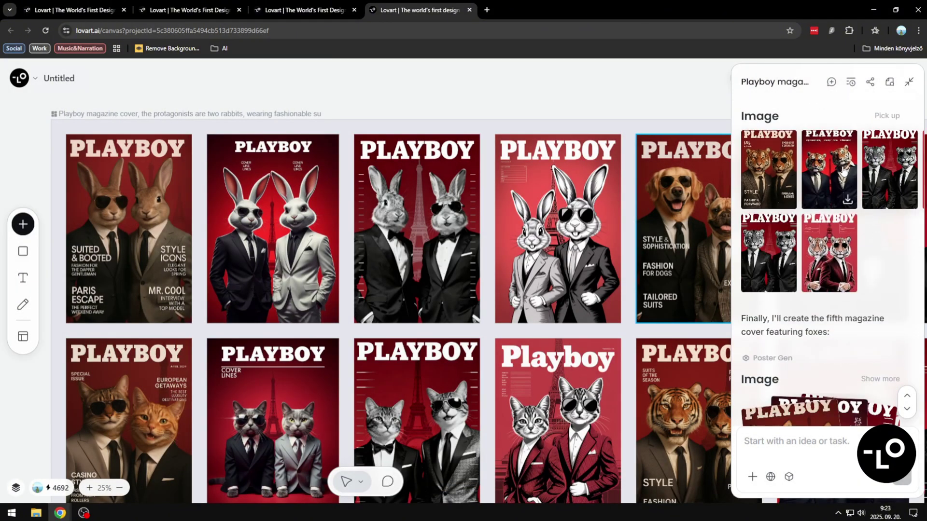
{"action": "left_click", "coordinate": [829, 174]}
{"action": "scroll", "coordinate": [797, 174], "scroll_direction": "up", "scroll_amount": 2}
{"action": "scroll", "coordinate": [797, 173], "scroll_direction": "up", "scroll_amount": 2}
{"action": "left_click", "coordinate": [775, 169]}
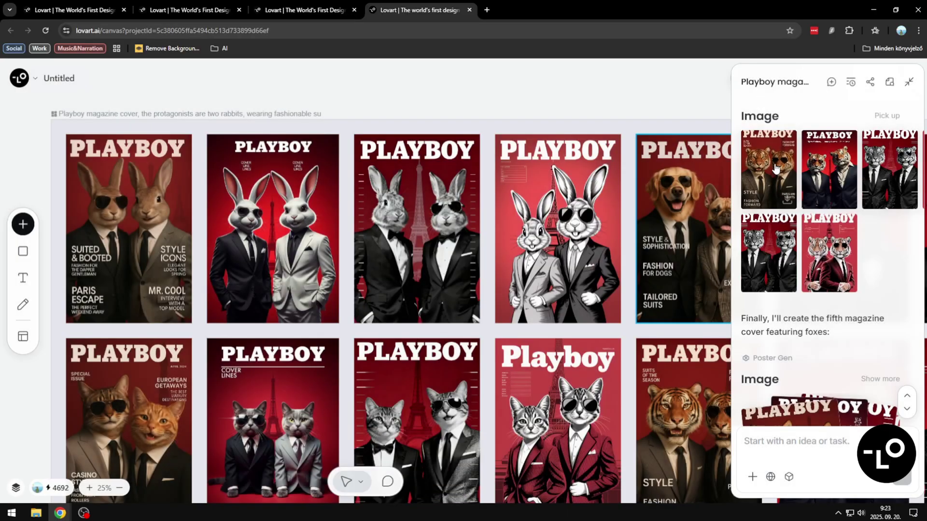
{"action": "left_click", "coordinate": [840, 251]}
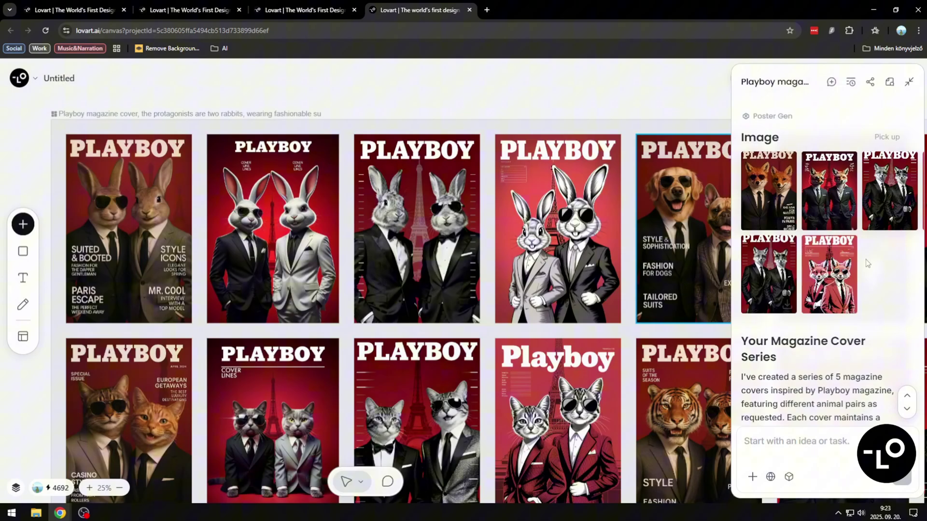
Preview the first fox cover and the fox cover with the Eiffel Tower.
{"action": "left_click", "coordinate": [768, 191]}
{"action": "scroll", "coordinate": [518, 240], "scroll_direction": "up", "scroll_amount": 2}
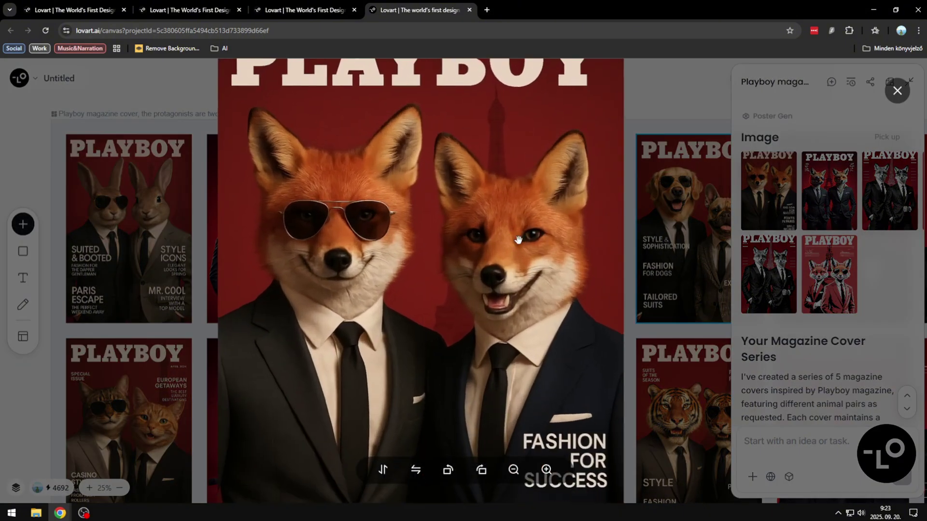
{"action": "left_click", "coordinate": [652, 247]}
{"action": "left_click", "coordinate": [753, 260]}
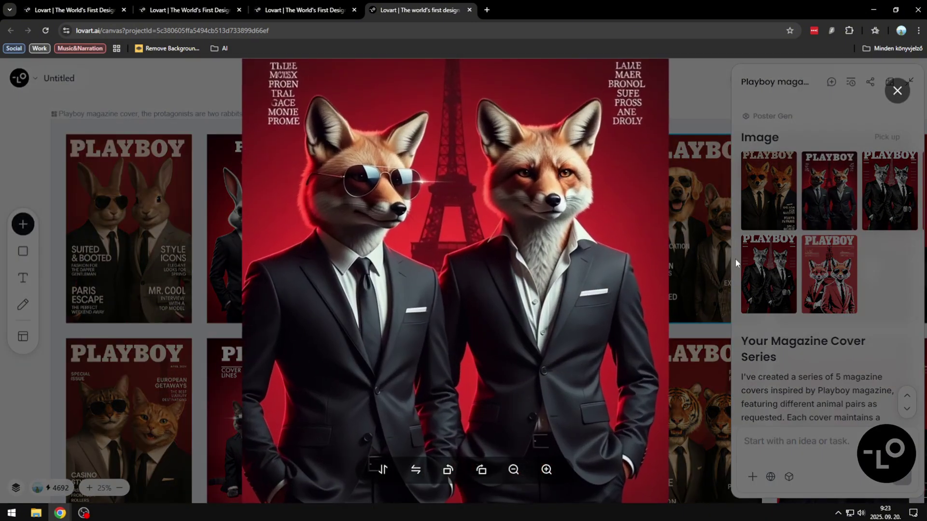
{"action": "left_click", "coordinate": [706, 246]}
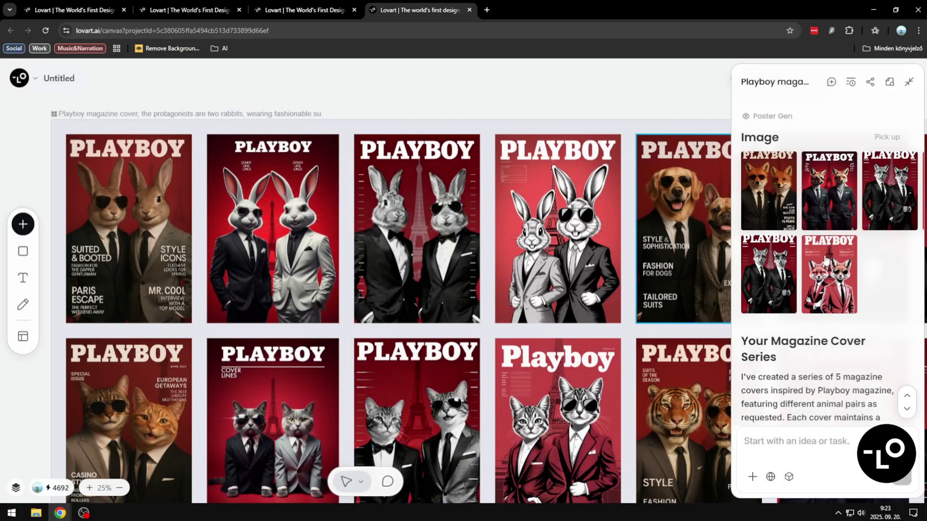
{"action": "scroll", "coordinate": [830, 270], "scroll_direction": "down", "scroll_amount": 1}
{"action": "scroll", "coordinate": [830, 269], "scroll_direction": "down", "scroll_amount": 3}
{"action": "scroll", "coordinate": [830, 270], "scroll_direction": "down", "scroll_amount": 3}
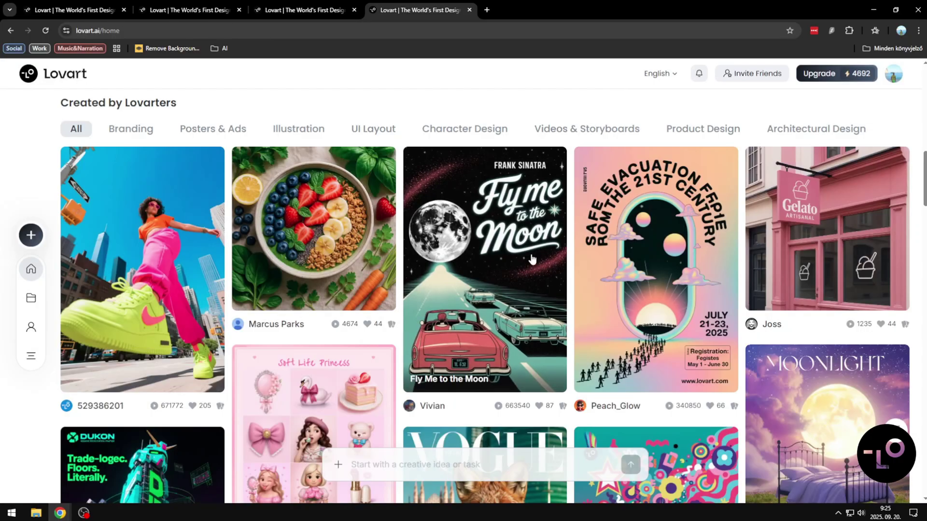
{"action": "scroll", "coordinate": [530, 259], "scroll_direction": "up", "scroll_amount": 3}
{"action": "scroll", "coordinate": [531, 260], "scroll_direction": "down", "scroll_amount": 2}
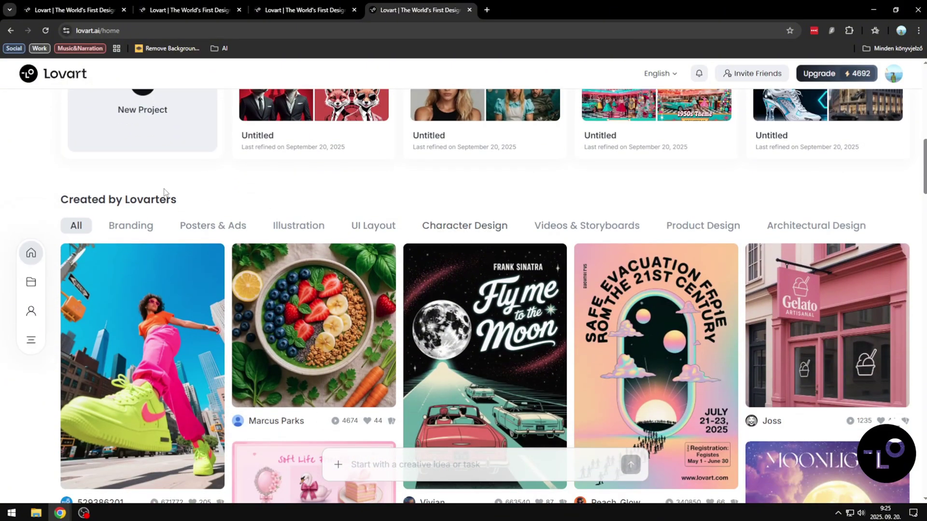
Browse the Branding, Posters & Ads, Illustration and UI Layout gallery categories.
{"action": "left_click", "coordinate": [131, 226]}
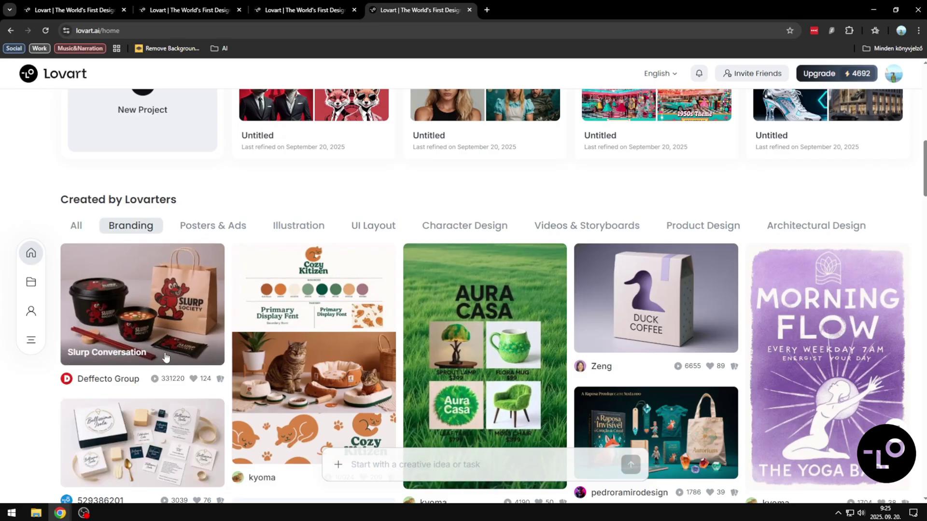
{"action": "scroll", "coordinate": [243, 275], "scroll_direction": "down", "scroll_amount": 1}
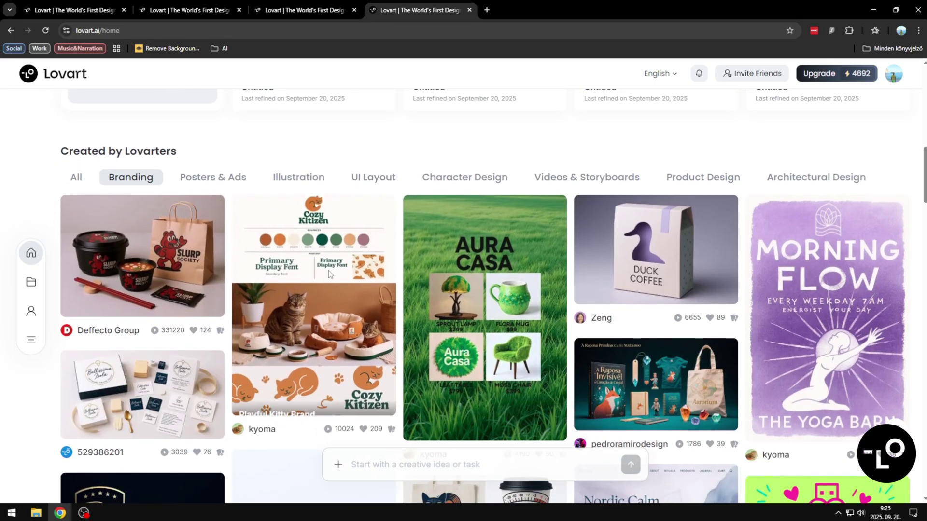
{"action": "left_click", "coordinate": [235, 185]}
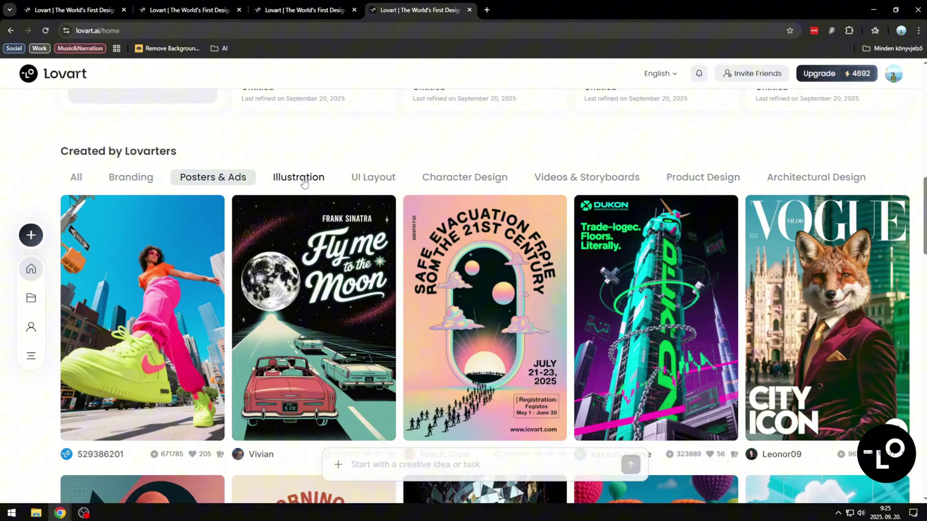
{"action": "left_click", "coordinate": [303, 184]}
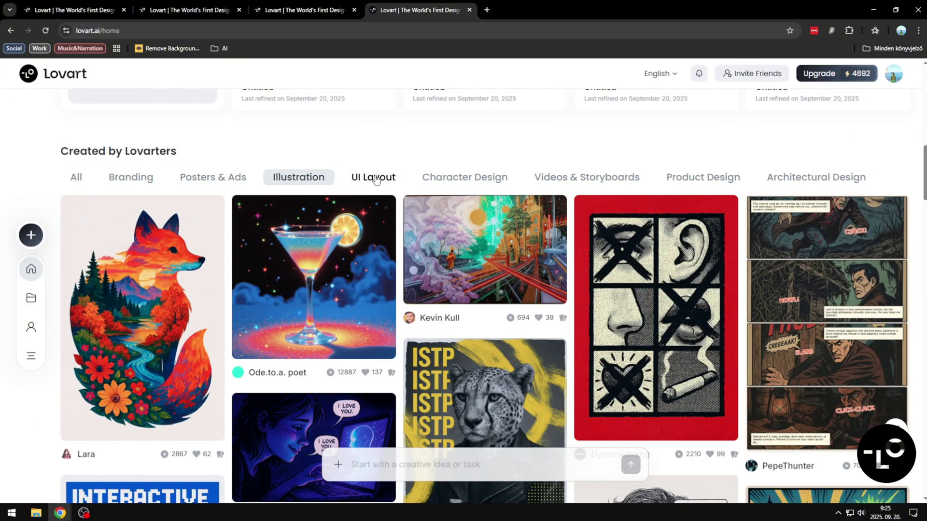
{"action": "left_click", "coordinate": [376, 179]}
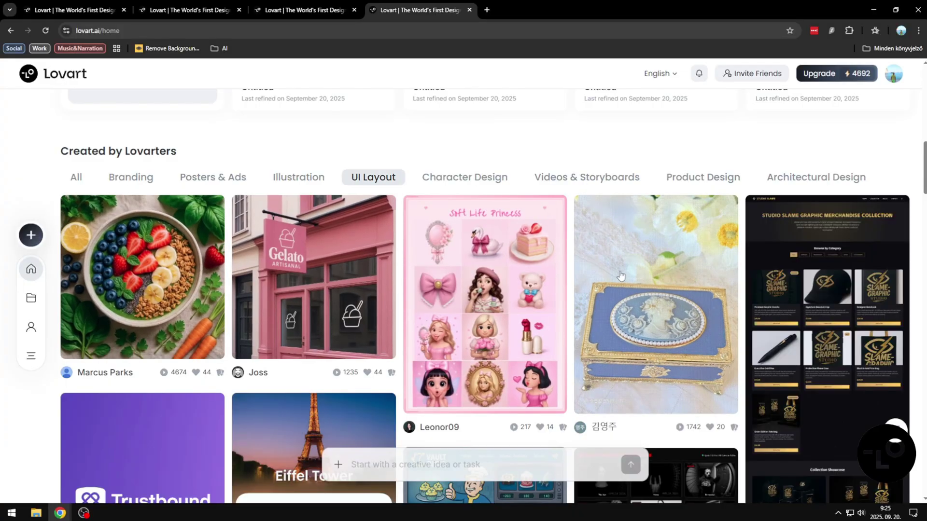
Browse Character Design, Videos & Storyboards, Product Design, then Architectural Design creations.
{"action": "left_click", "coordinate": [474, 179]}
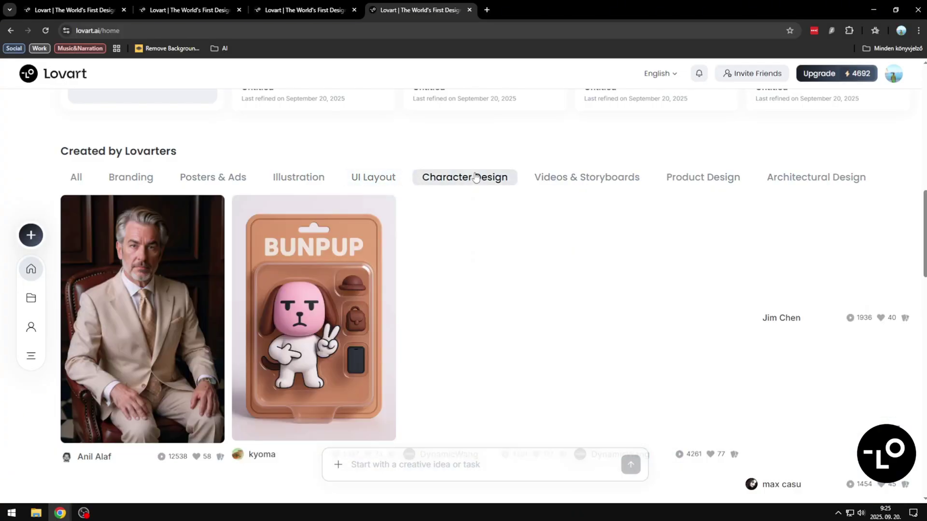
{"action": "left_click", "coordinate": [598, 181]}
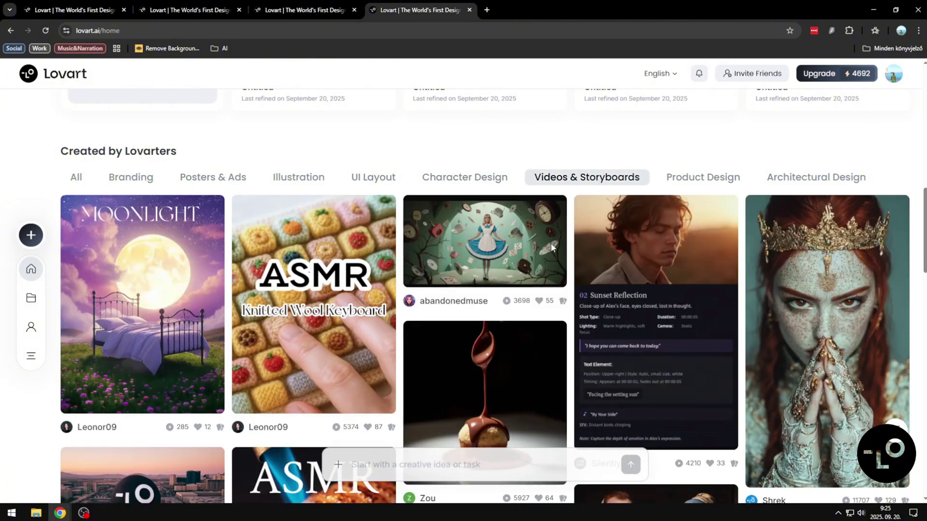
{"action": "left_click", "coordinate": [691, 179]}
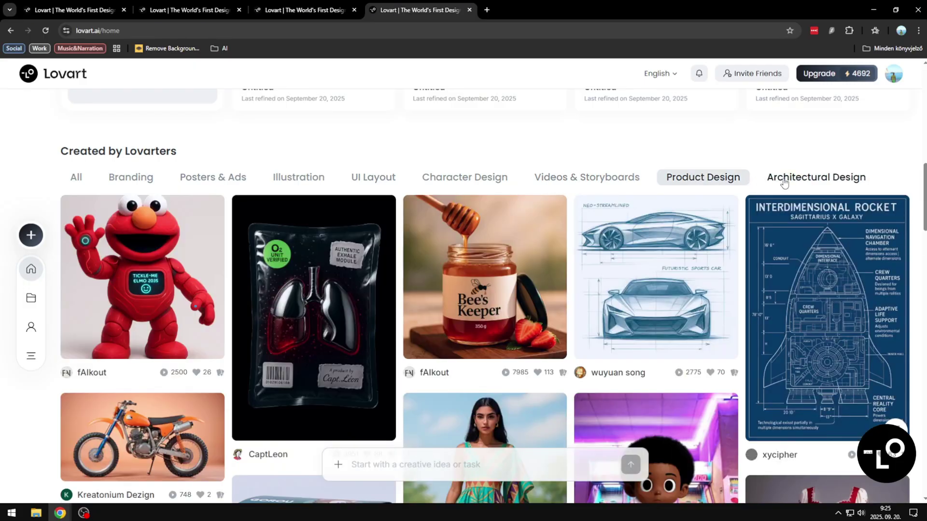
{"action": "scroll", "coordinate": [780, 244], "scroll_direction": "down", "scroll_amount": 1}
{"action": "scroll", "coordinate": [781, 245], "scroll_direction": "up", "scroll_amount": 1}
{"action": "left_click", "coordinate": [821, 184]}
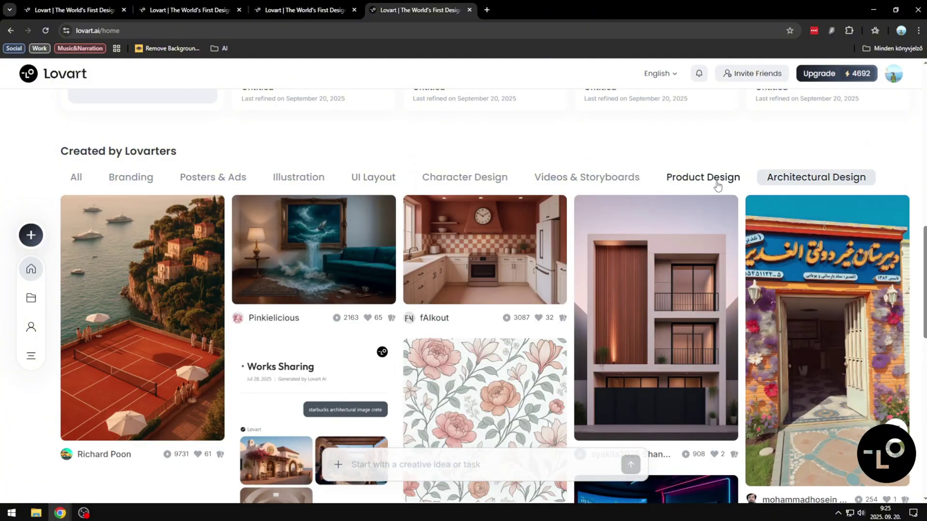
{"action": "scroll", "coordinate": [716, 242], "scroll_direction": "down", "scroll_amount": 3}
{"action": "scroll", "coordinate": [720, 252], "scroll_direction": "down", "scroll_amount": 3}
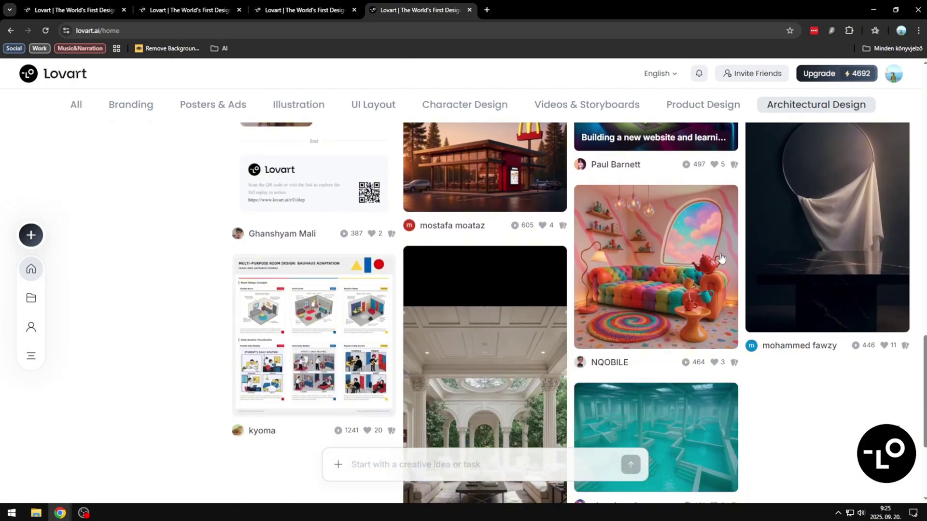
{"action": "scroll", "coordinate": [721, 258], "scroll_direction": "down", "scroll_amount": 3}
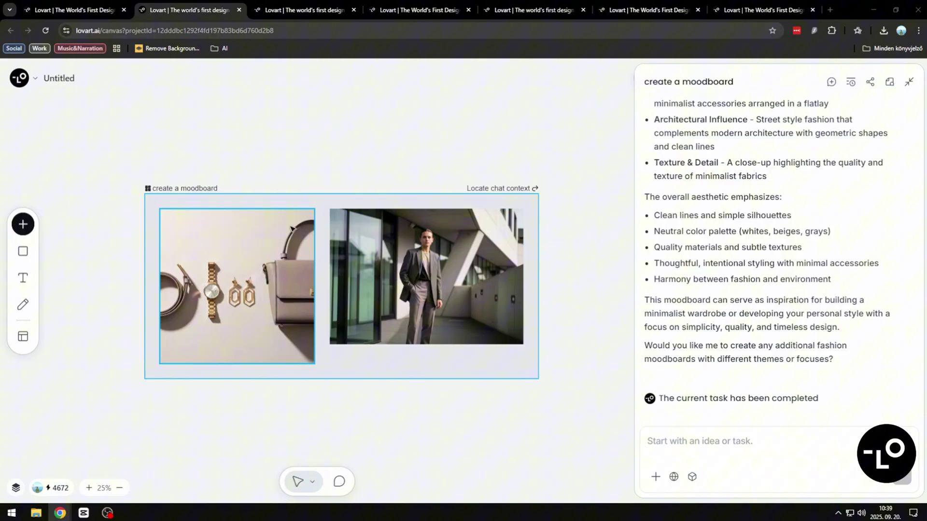
Select both moodboard images for a prompt, then return to selection mode.
{"action": "left_click_drag", "start_coordinate": [153, 201], "coordinate": [524, 369]}
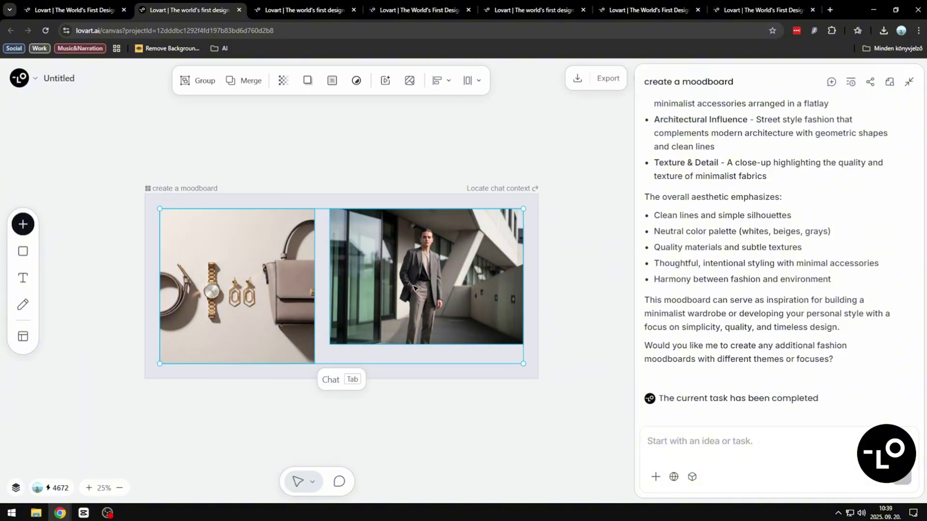
{"action": "key", "text": "Tab"}
{"action": "type", "text": "p"}
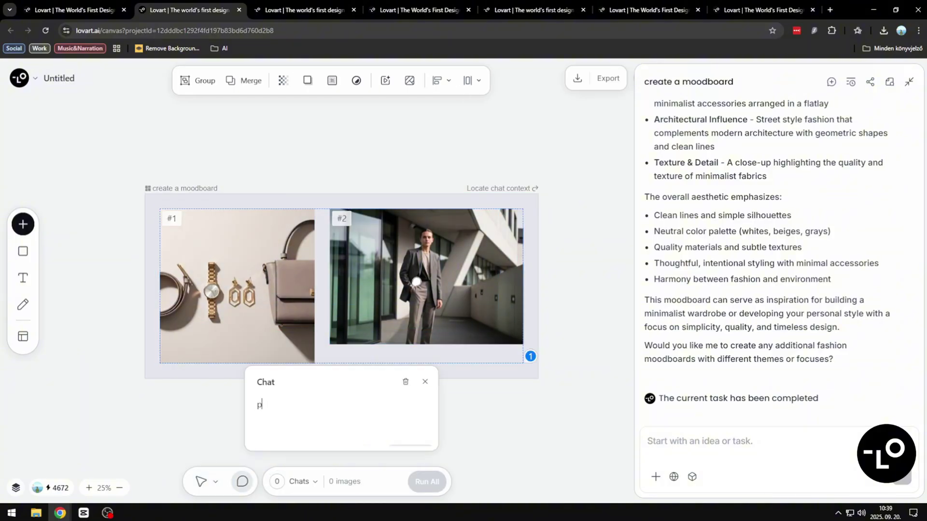
{"action": "type", "text": "ut all th"}
{"action": "left_click", "coordinate": [416, 283]}
{"action": "key", "text": "t"}
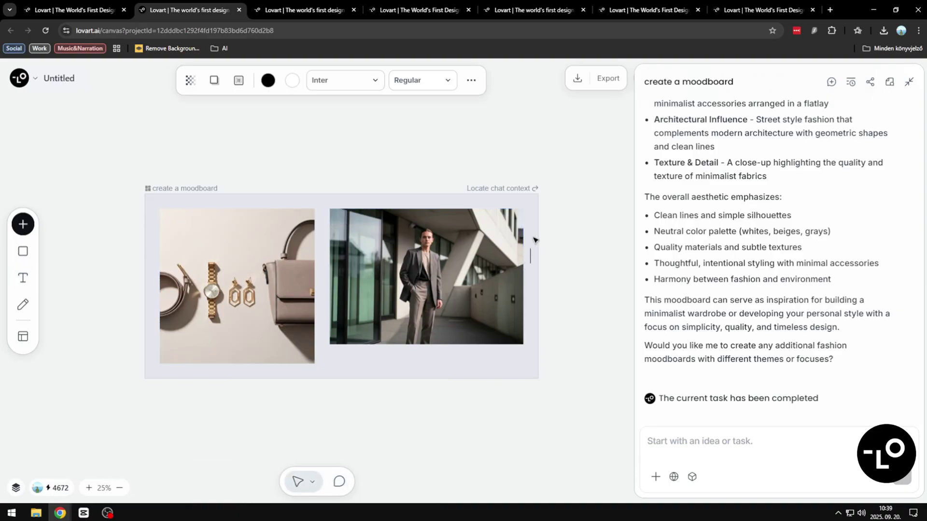
{"action": "key", "text": "v"}
Reselect both images and run a prompt putting the accessories on the model.
{"action": "left_click_drag", "start_coordinate": [216, 162], "coordinate": [426, 338]}
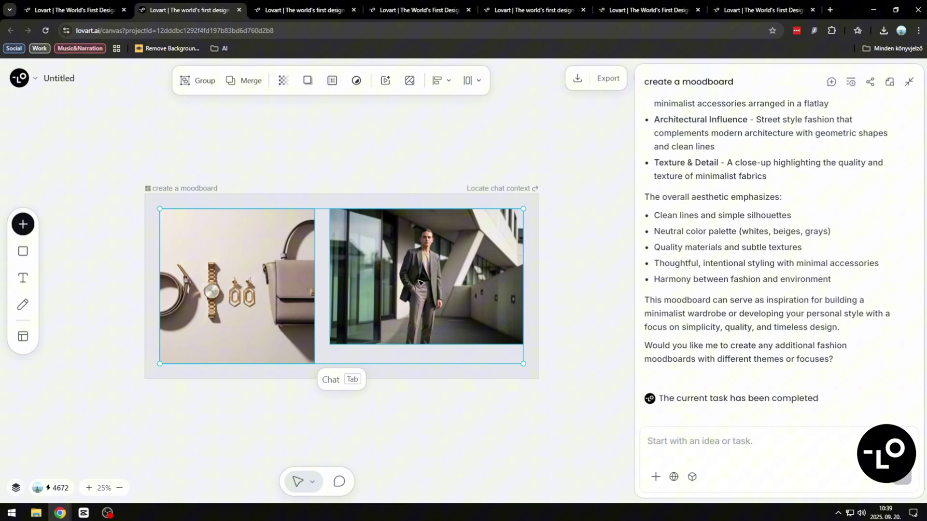
{"action": "key", "text": "Tab"}
{"action": "type", "text": "put"}
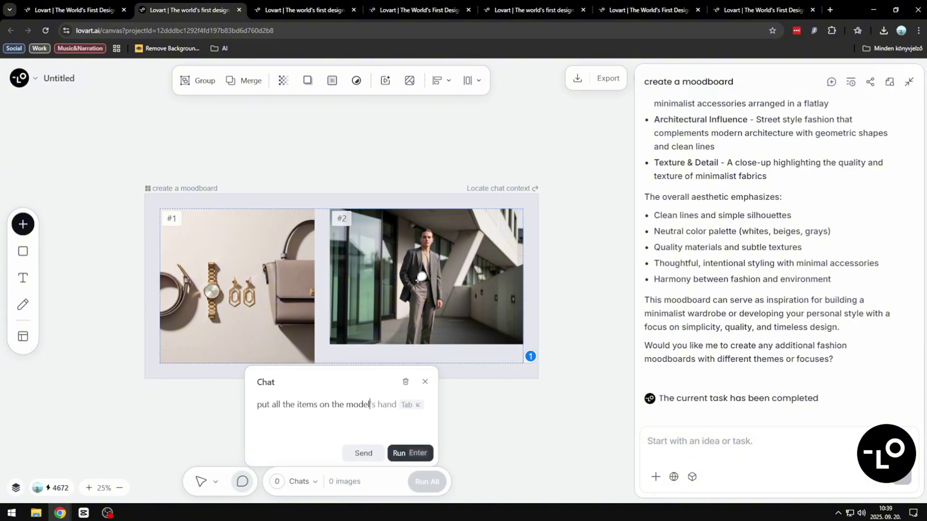
{"action": "left_click", "coordinate": [414, 454]}
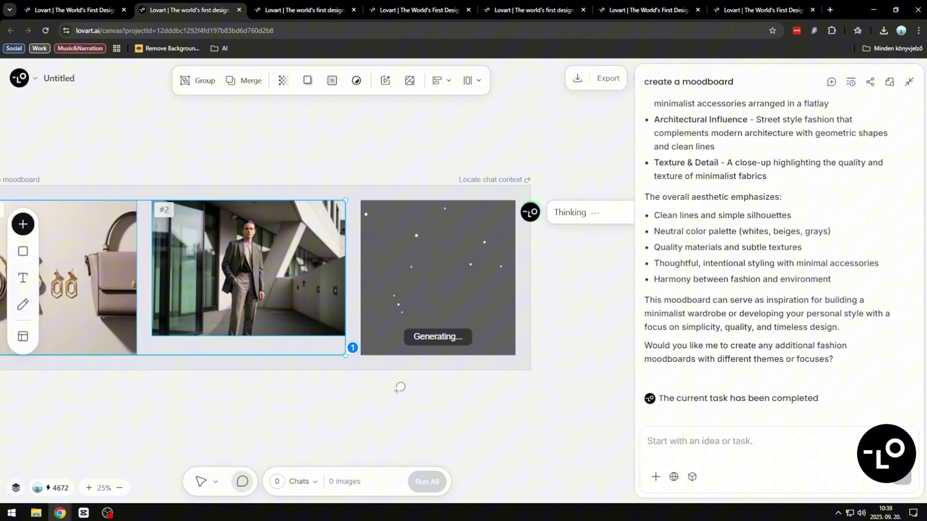
{"action": "left_click", "coordinate": [908, 81]}
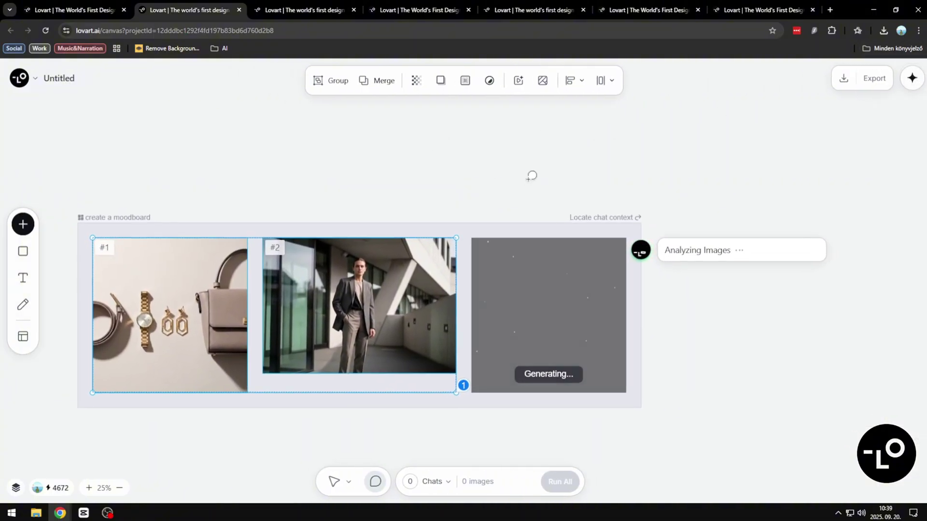
{"action": "scroll", "coordinate": [507, 171], "scroll_direction": "down", "scroll_amount": 1}
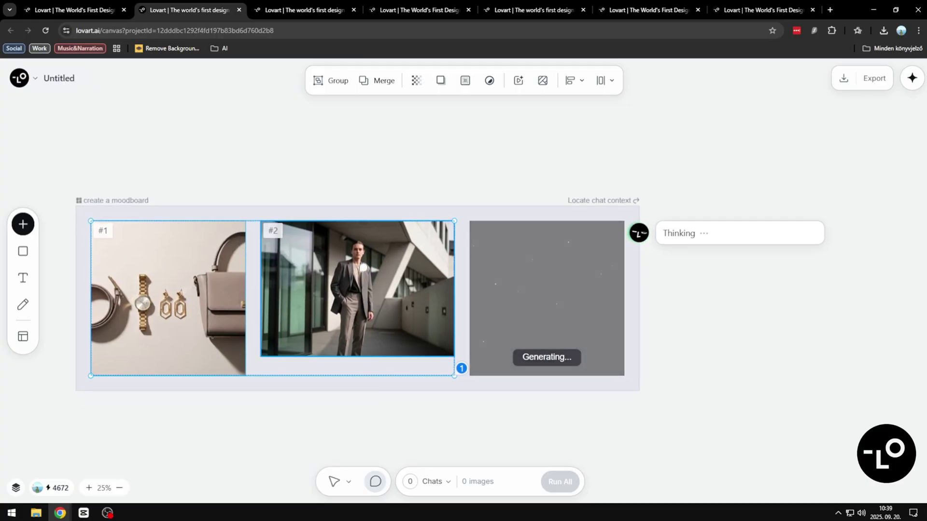
{"action": "left_click", "coordinate": [395, 200]}
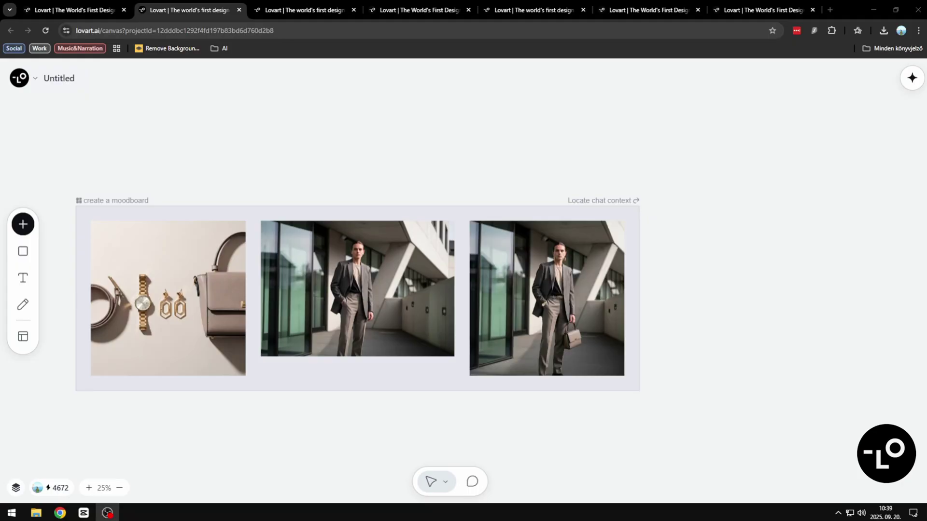
{"action": "left_click", "coordinate": [596, 282]}
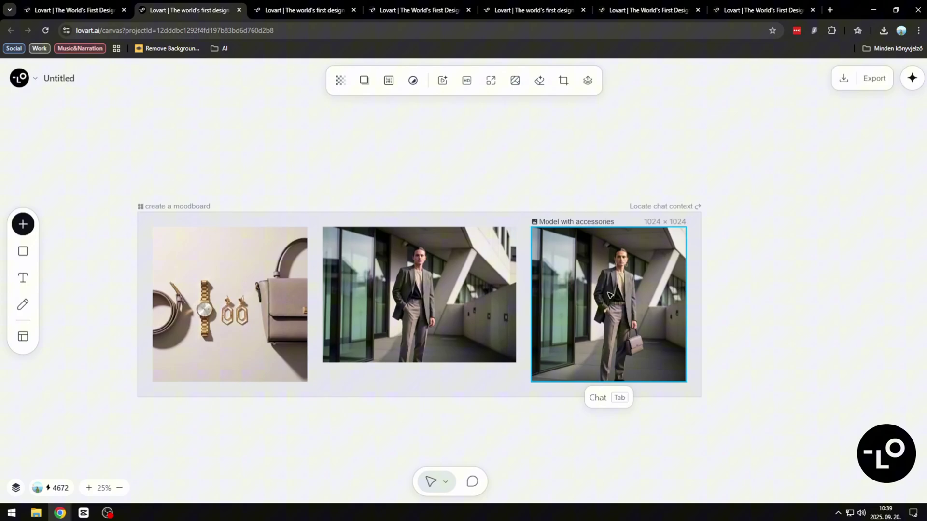
{"action": "scroll", "coordinate": [610, 295], "scroll_direction": "down", "scroll_amount": 2}
{"action": "scroll", "coordinate": [610, 295], "scroll_direction": "up", "scroll_amount": 5}
{"action": "scroll", "coordinate": [616, 292], "scroll_direction": "up", "scroll_amount": 3}
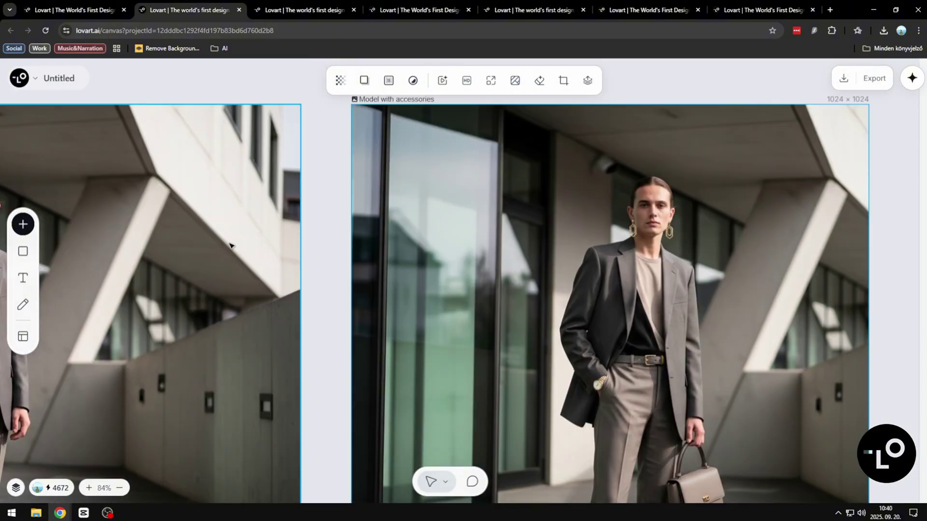
{"action": "mouse_move", "coordinate": [307, 237]}
{"action": "left_mouse_down"}
{"action": "mouse_move", "coordinate": [730, 258]}
{"action": "mouse_move", "coordinate": [290, 253]}
{"action": "left_mouse_up"}
{"action": "scroll", "coordinate": [679, 253], "scroll_direction": "down", "scroll_amount": 5}
{"action": "mouse_move", "coordinate": [714, 260]}
{"action": "left_mouse_down"}
{"action": "mouse_move", "coordinate": [497, 259]}
{"action": "mouse_move", "coordinate": [655, 255]}
{"action": "mouse_move", "coordinate": [541, 252]}
{"action": "left_mouse_up"}
{"action": "scroll", "coordinate": [612, 252], "scroll_direction": "down", "scroll_amount": 2}
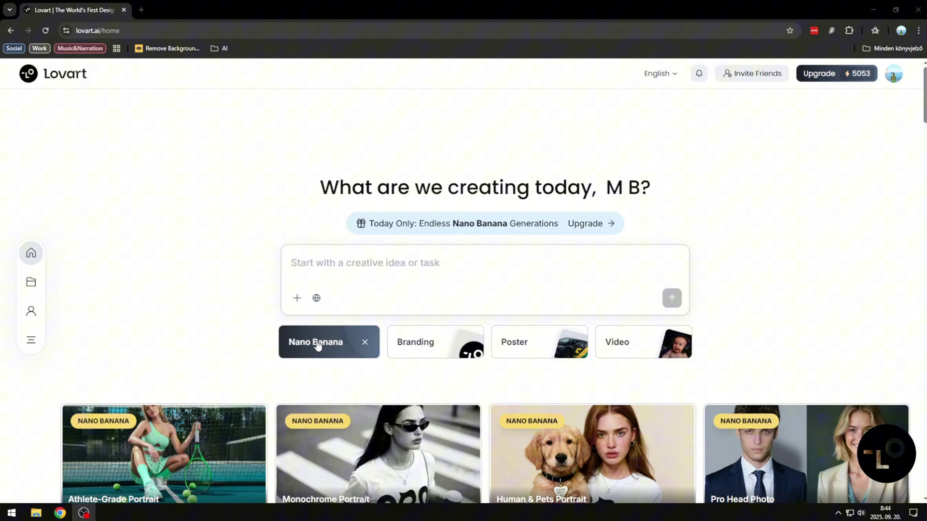
{"action": "left_click", "coordinate": [421, 354]}
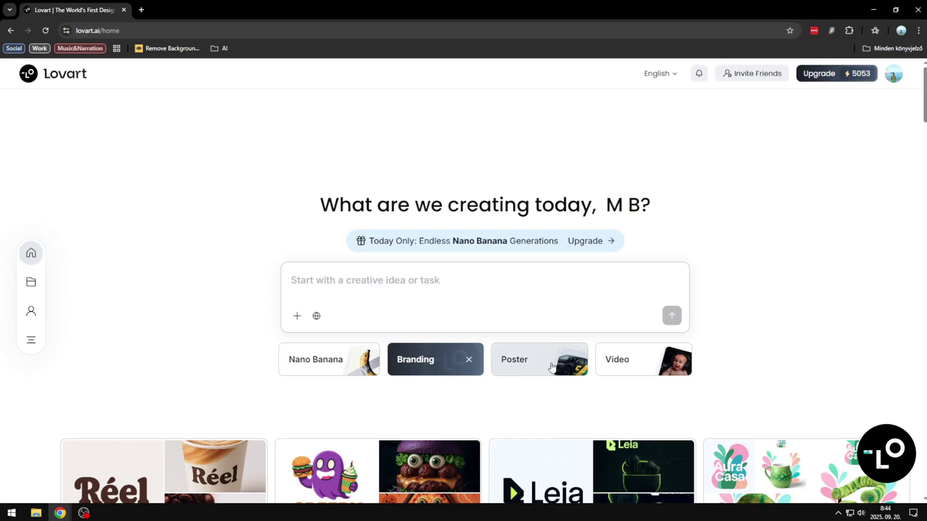
{"action": "left_click", "coordinate": [617, 368]}
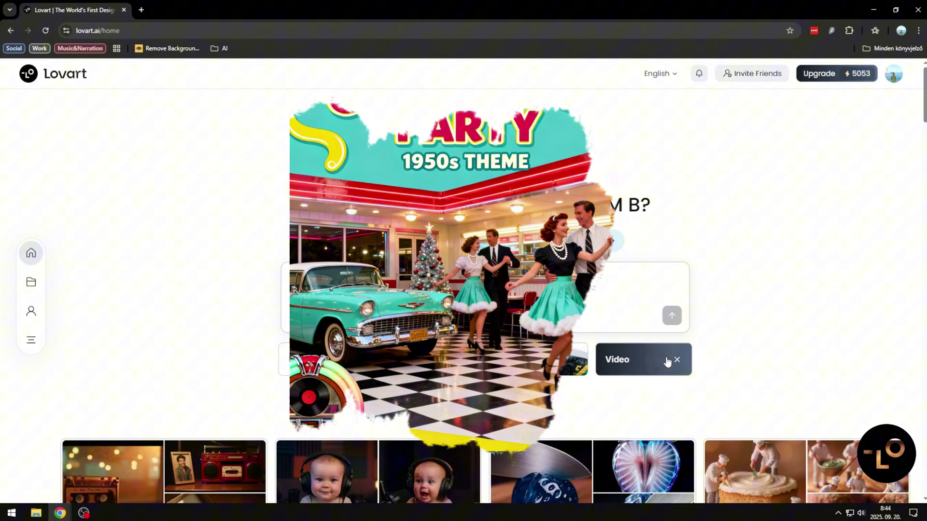
{"action": "scroll", "coordinate": [666, 363], "scroll_direction": "down", "scroll_amount": 2}
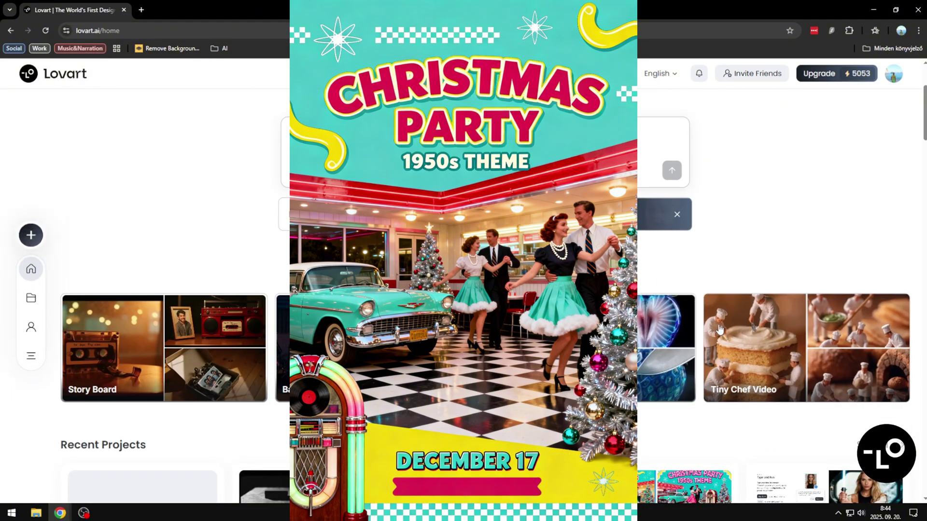
{"action": "scroll", "coordinate": [463, 325], "scroll_direction": "down", "scroll_amount": 2}
{"action": "scroll", "coordinate": [104, 193], "scroll_direction": "up", "scroll_amount": 2}
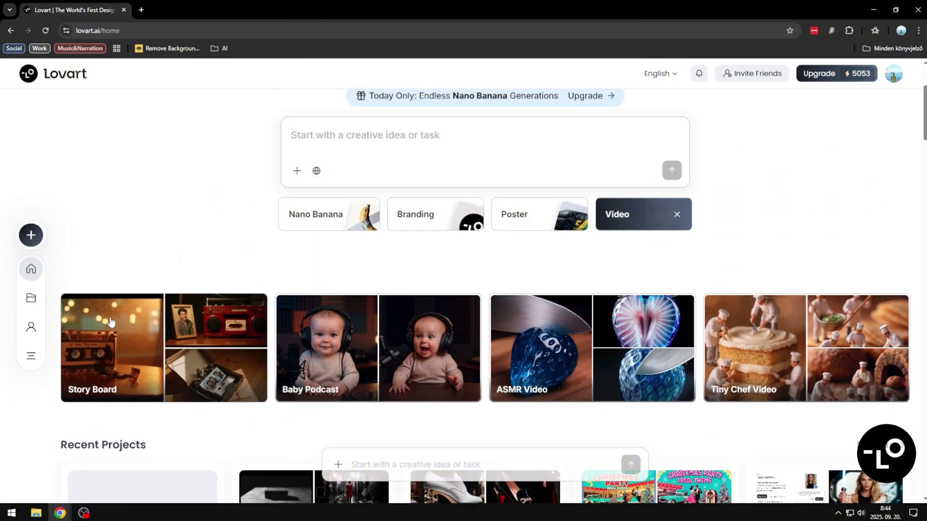
{"action": "left_click", "coordinate": [281, 213]}
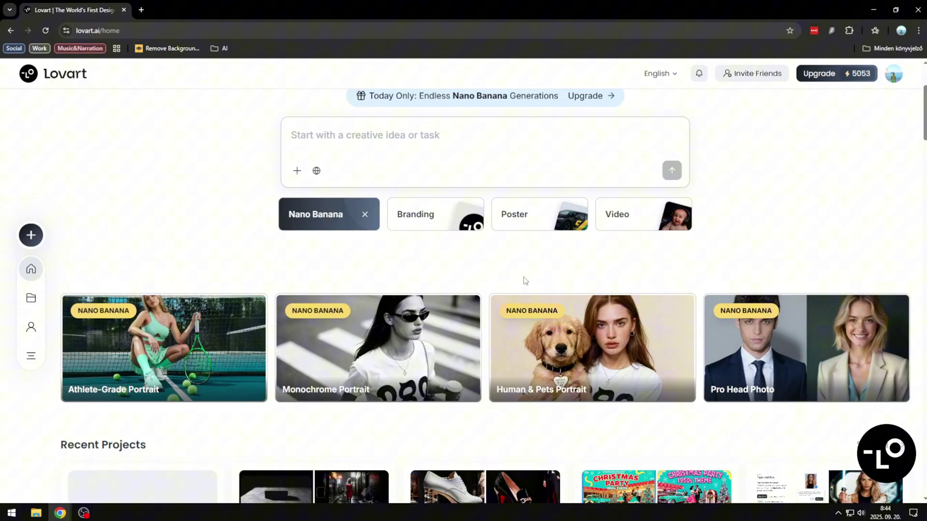
{"action": "scroll", "coordinate": [492, 276], "scroll_direction": "down", "scroll_amount": 3}
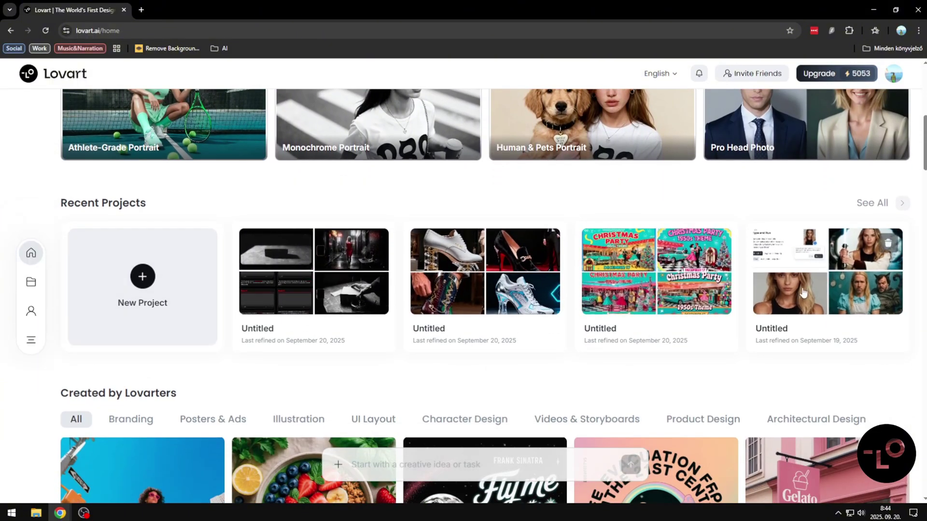
{"action": "scroll", "coordinate": [540, 253], "scroll_direction": "down", "scroll_amount": 3}
{"action": "scroll", "coordinate": [536, 248], "scroll_direction": "down", "scroll_amount": 2}
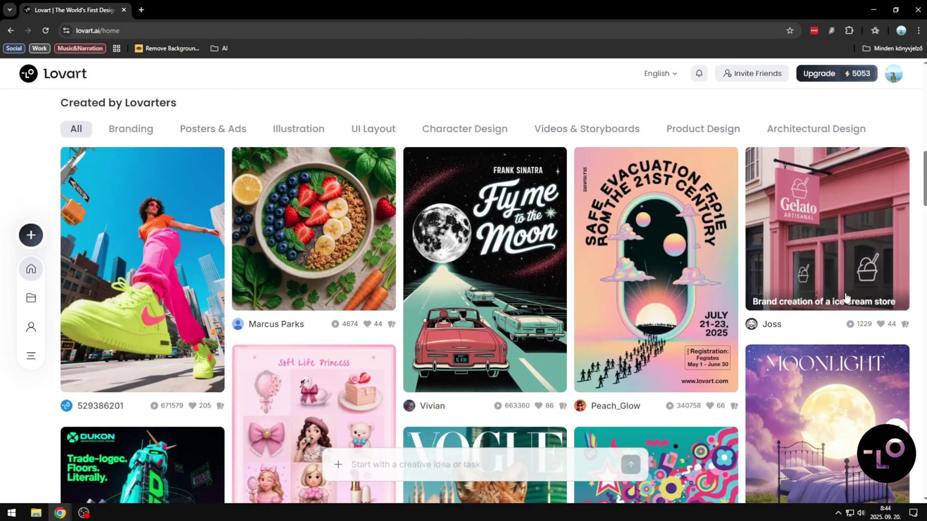
{"action": "scroll", "coordinate": [530, 296], "scroll_direction": "up", "scroll_amount": 5}
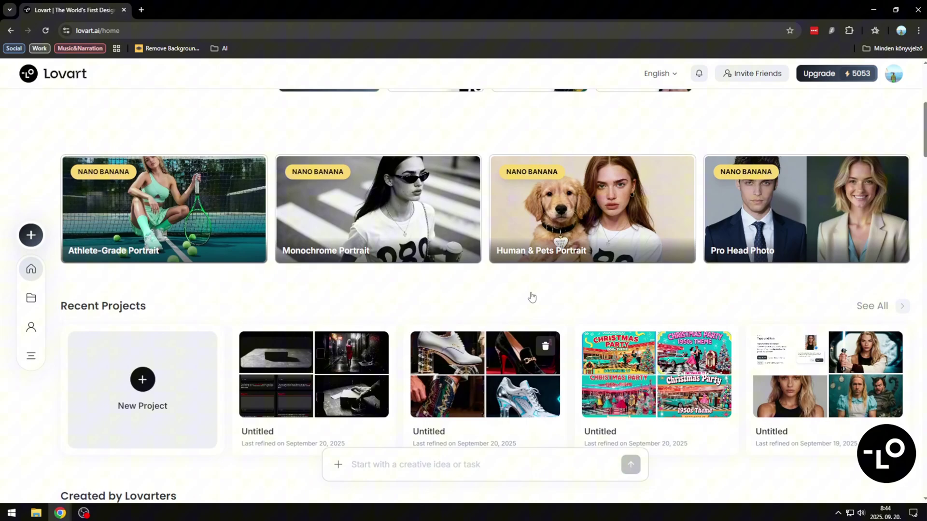
{"action": "scroll", "coordinate": [531, 297], "scroll_direction": "up", "scroll_amount": 5}
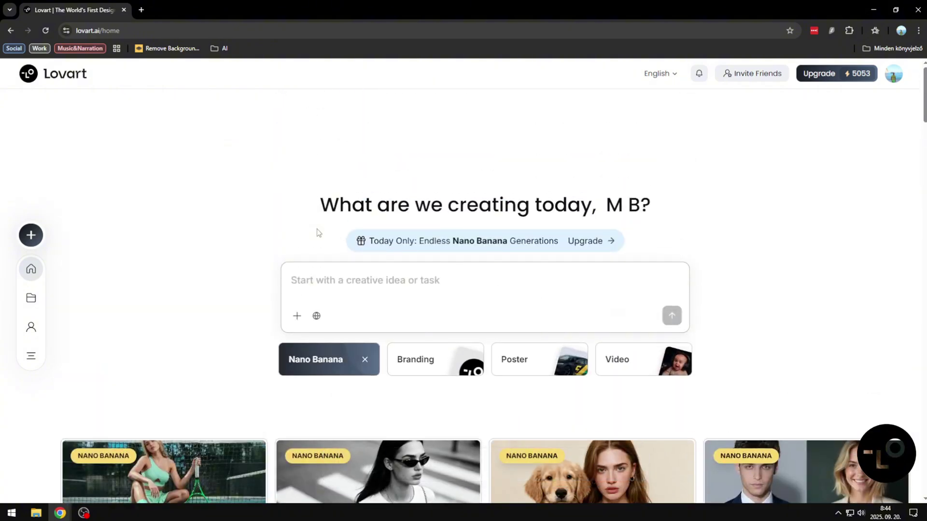